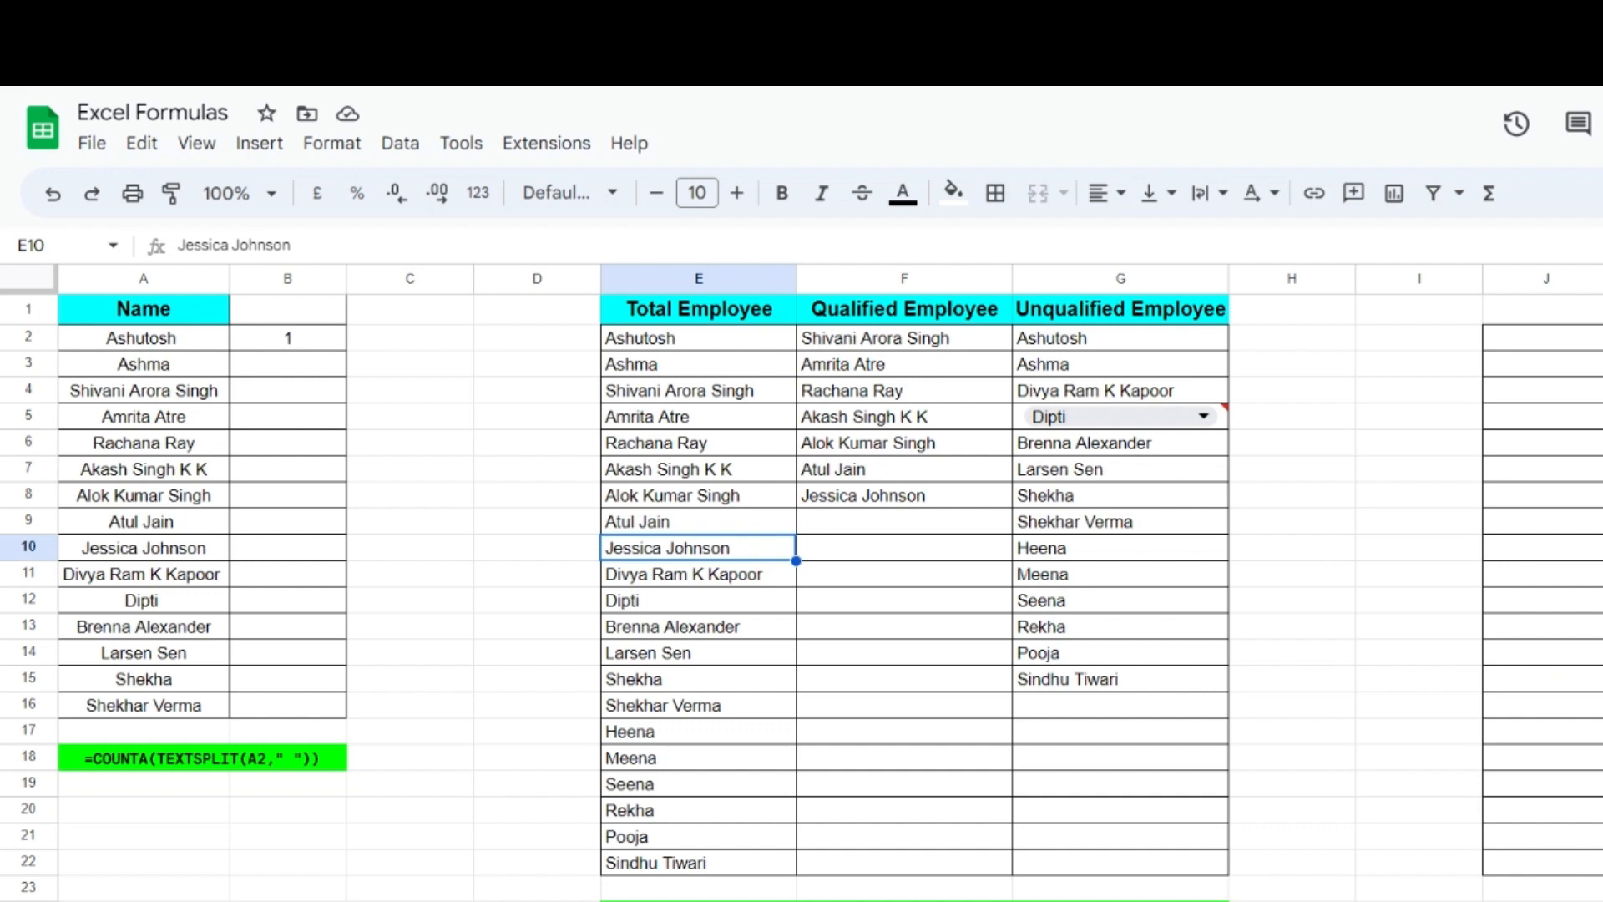
scroll(801, 584, "down", 20)
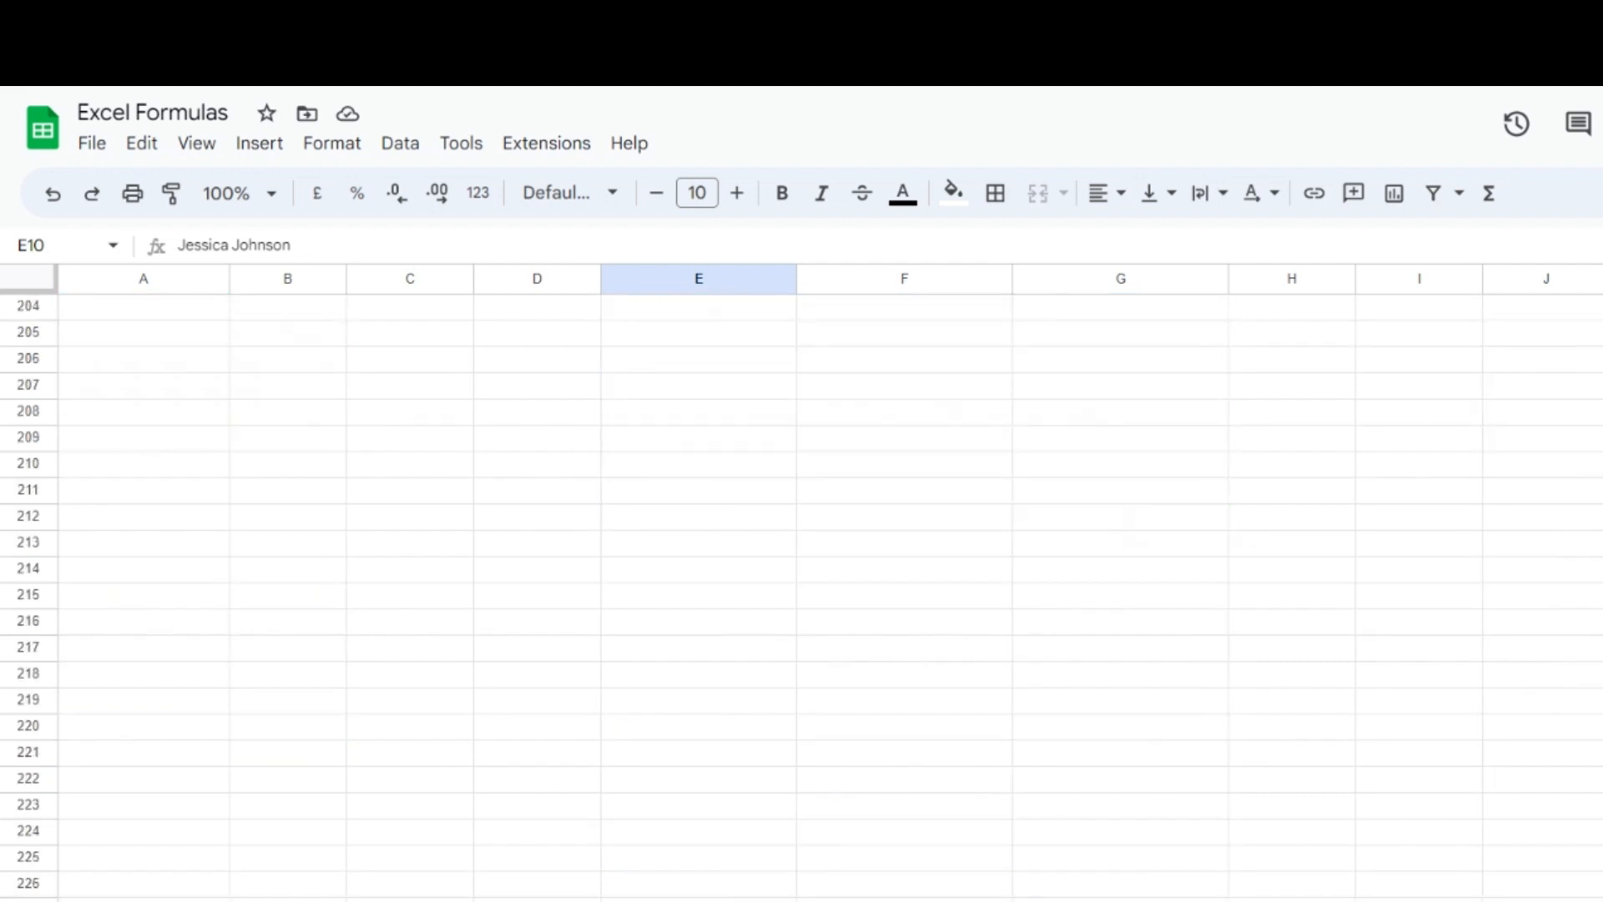
scroll(1420, 662, "up", 20)
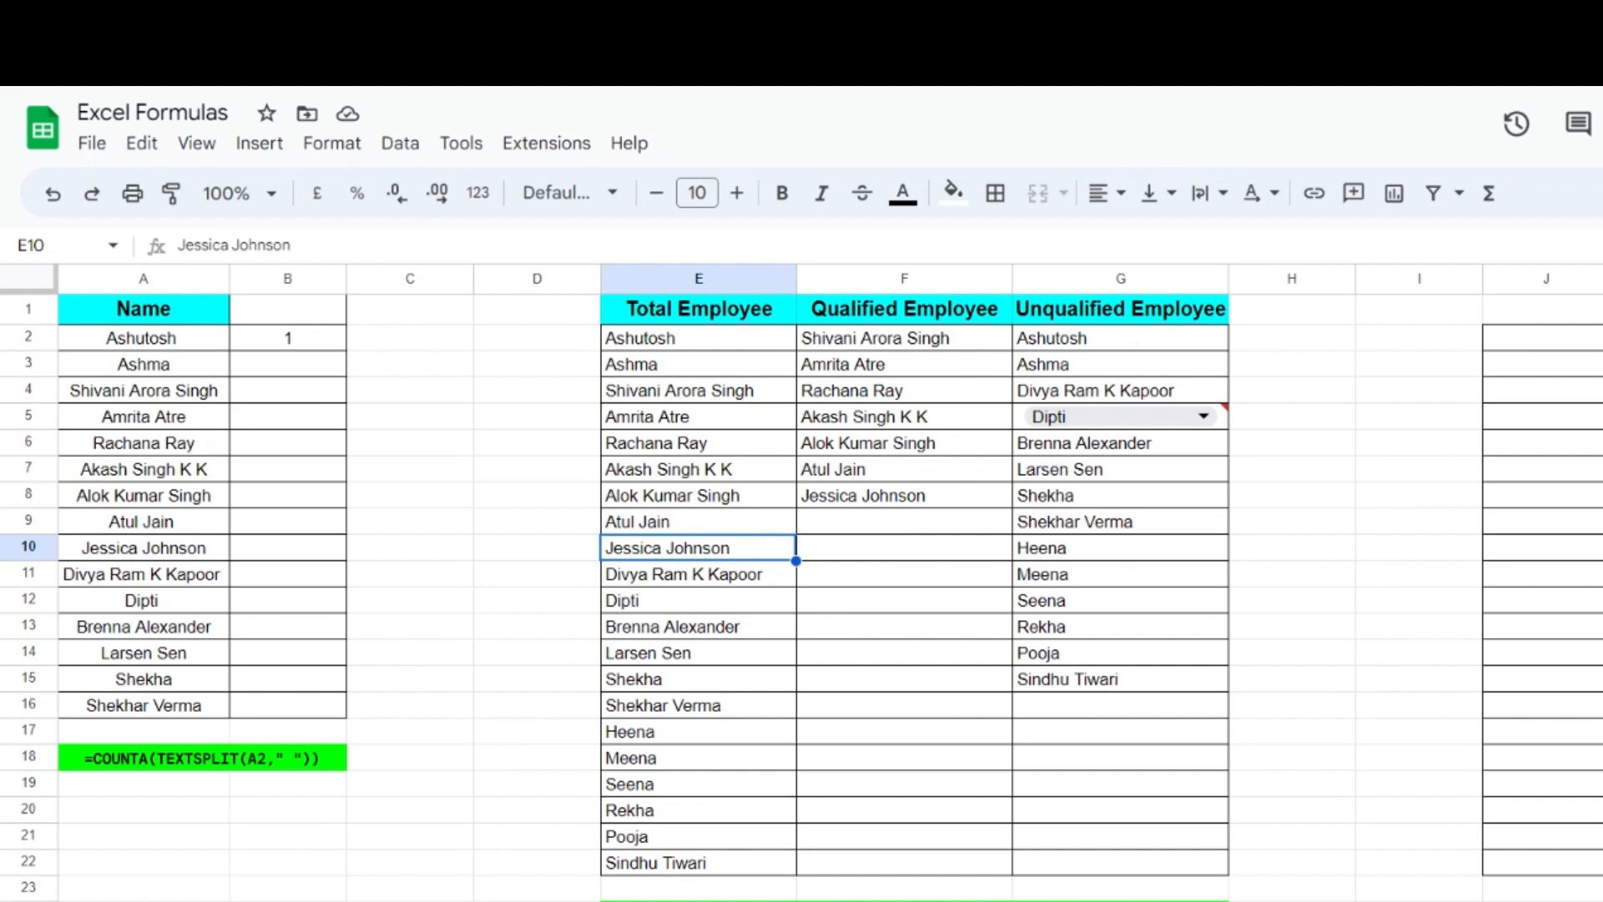
scroll(801, 585, "down", 15)
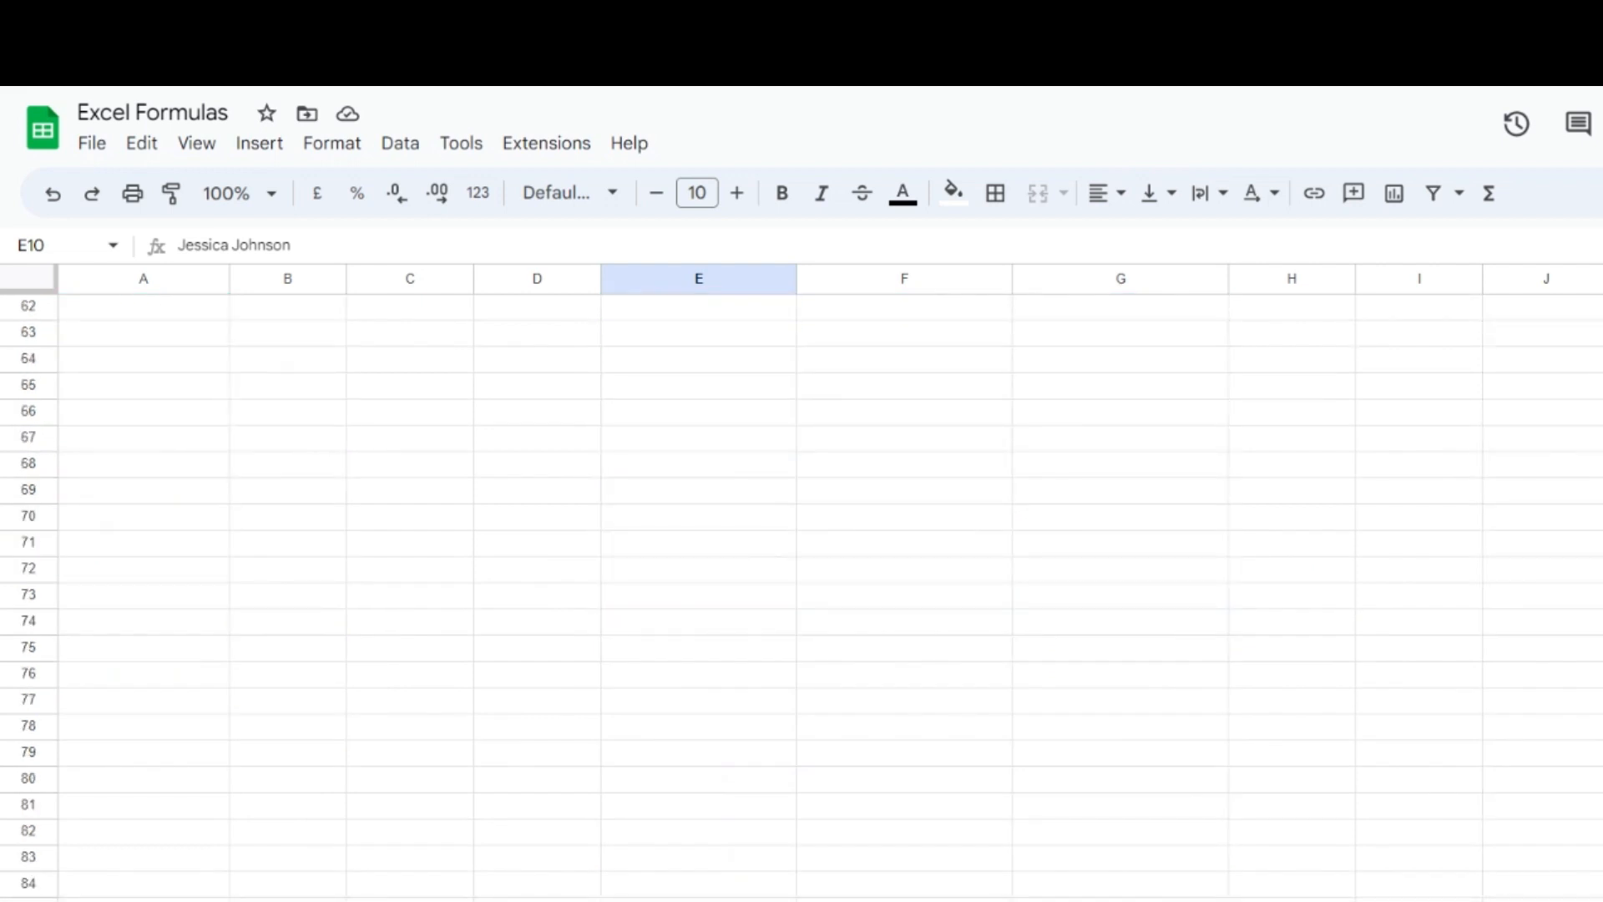
scroll(1455, 684, "up", 15)
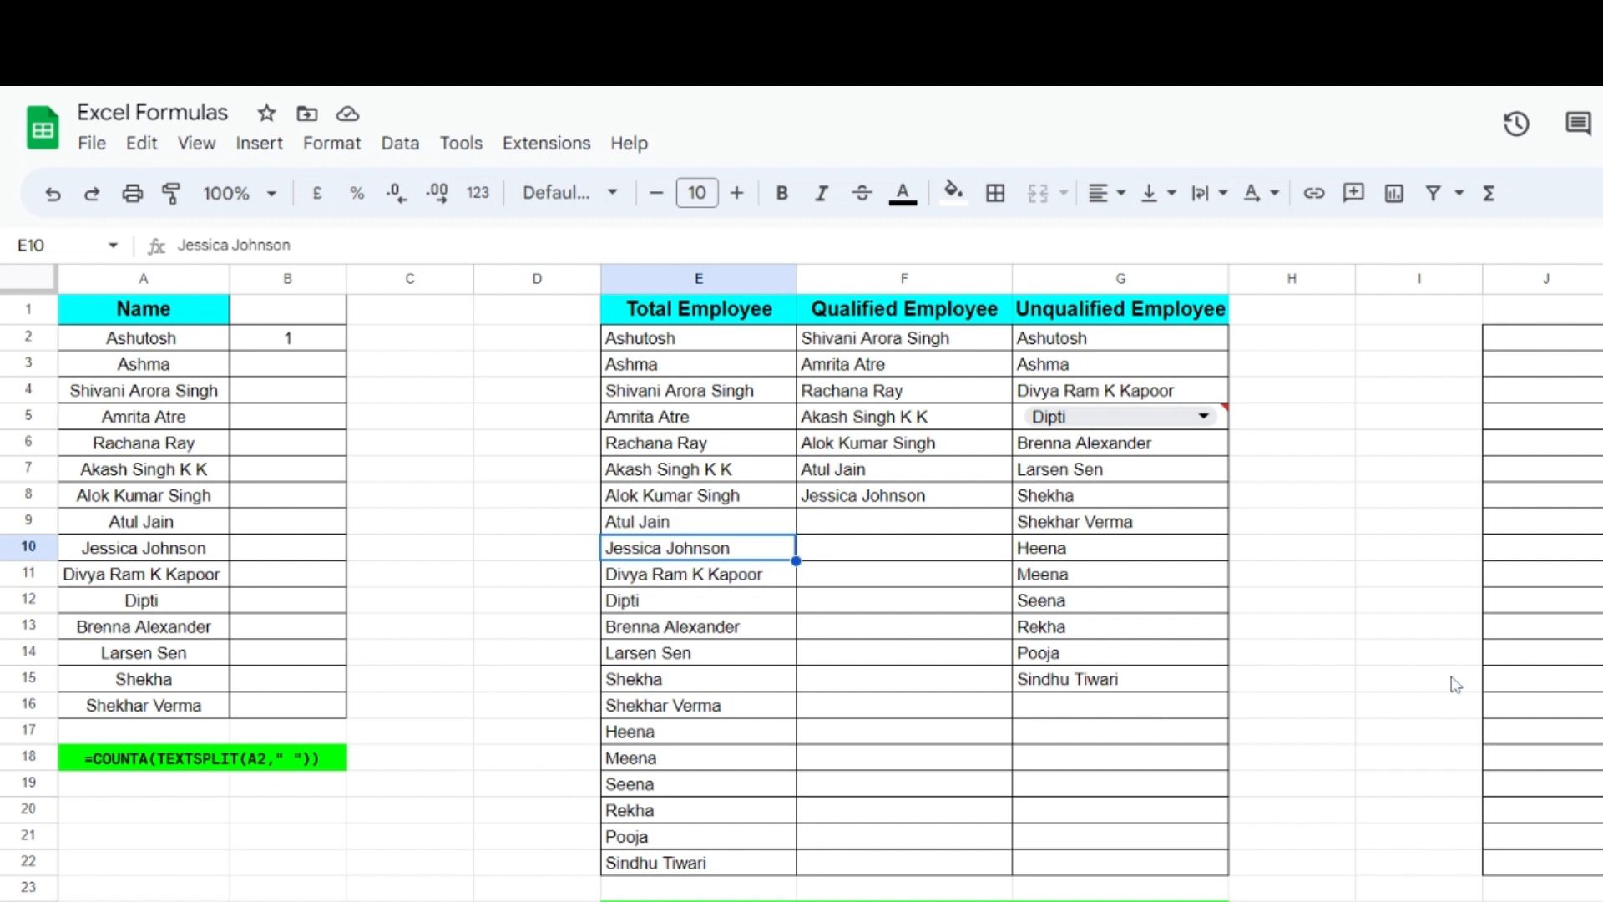
Examine the entries in the Name column, A2:A16, comparing single-word names with names made of several words.
left_click(177, 322)
key("Down")
left_click_drag(194, 351, 199, 690)
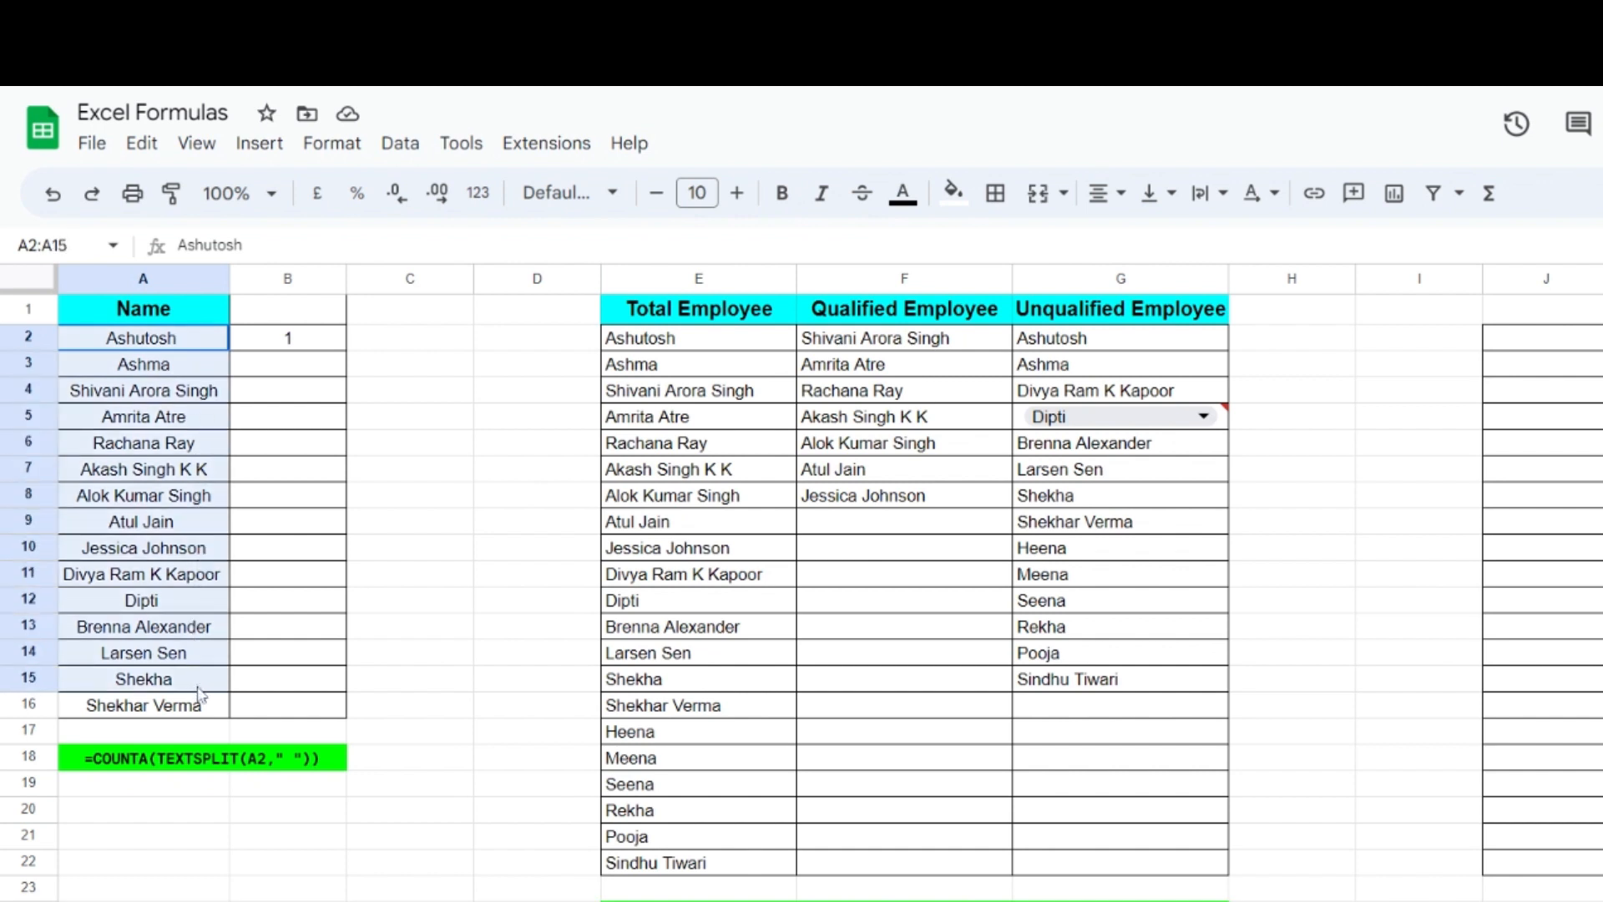
left_click_drag(199, 692, 204, 716)
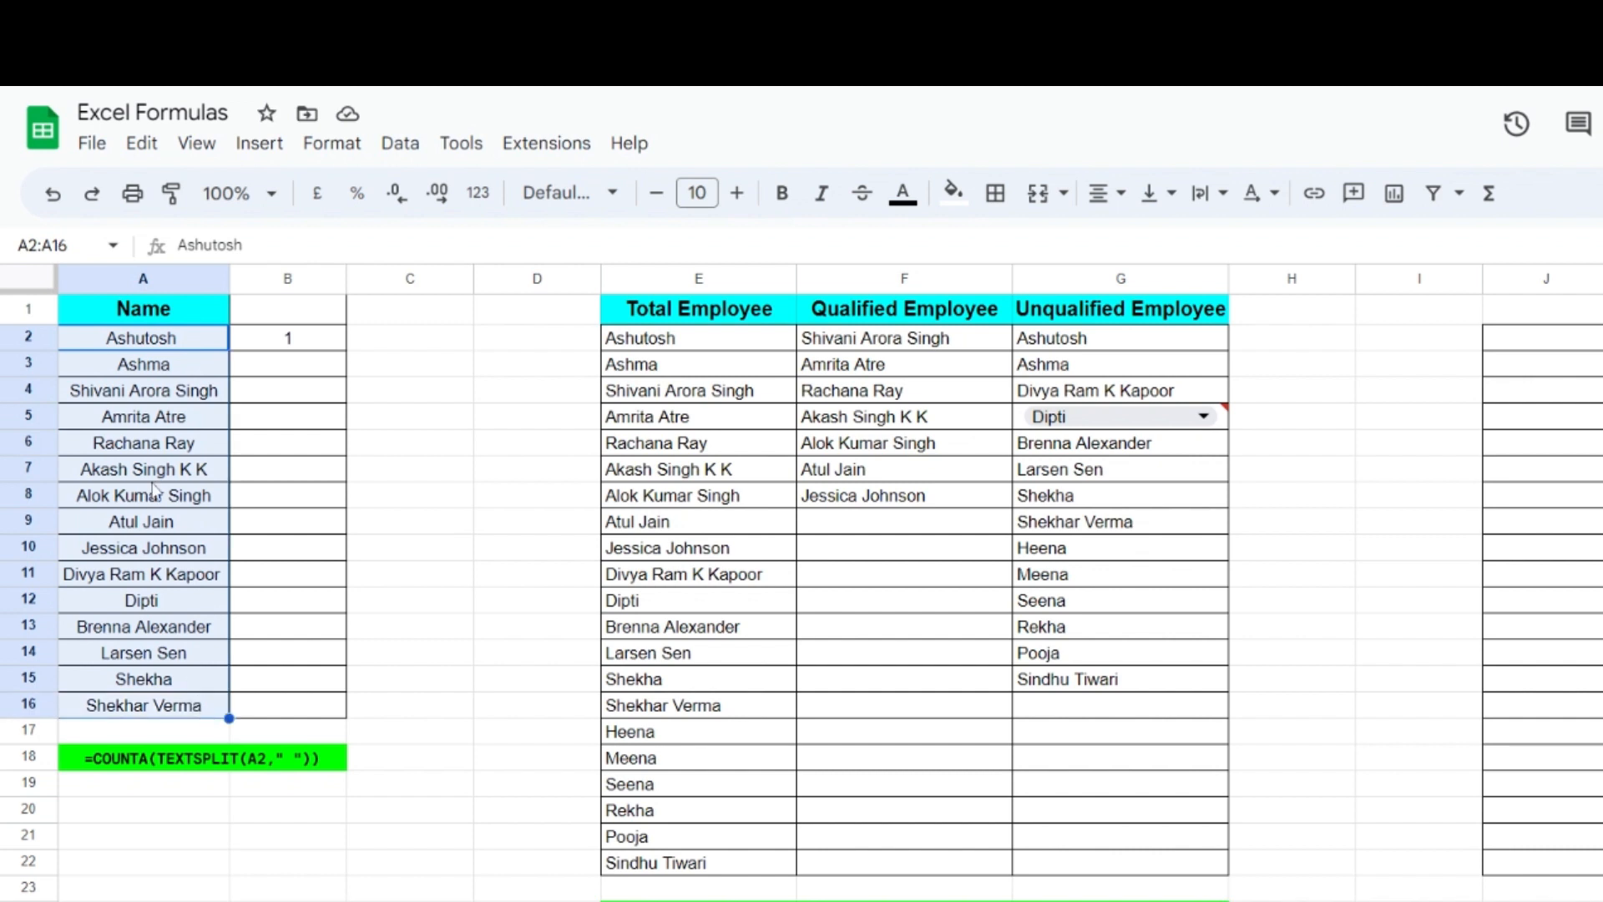
left_click(167, 444)
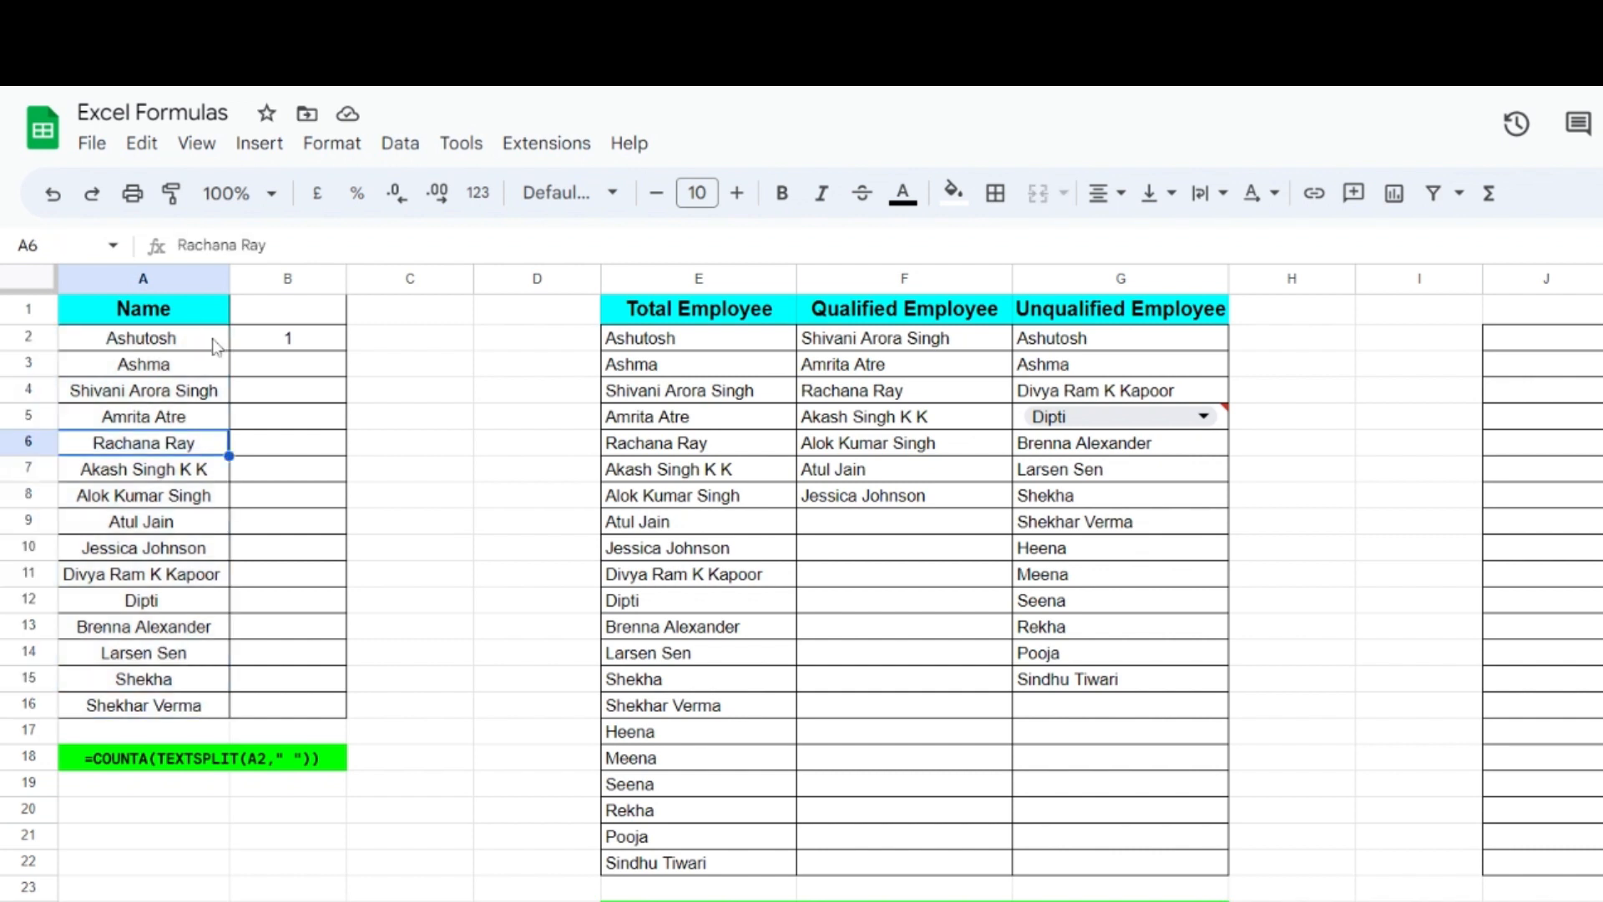
left_click(192, 371)
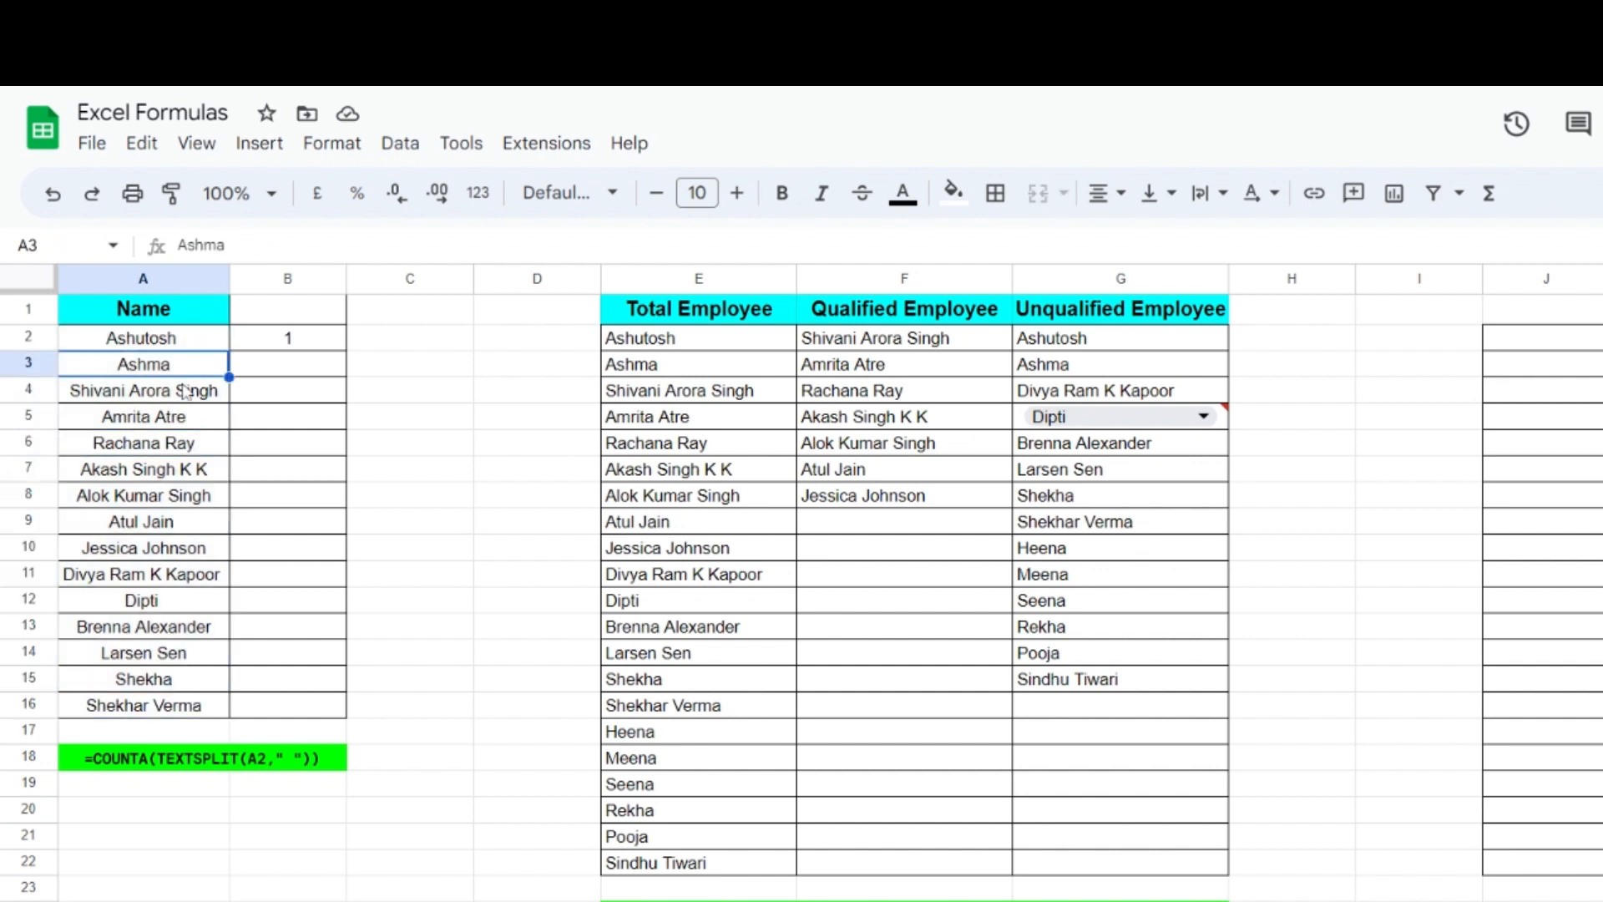
left_click(188, 392)
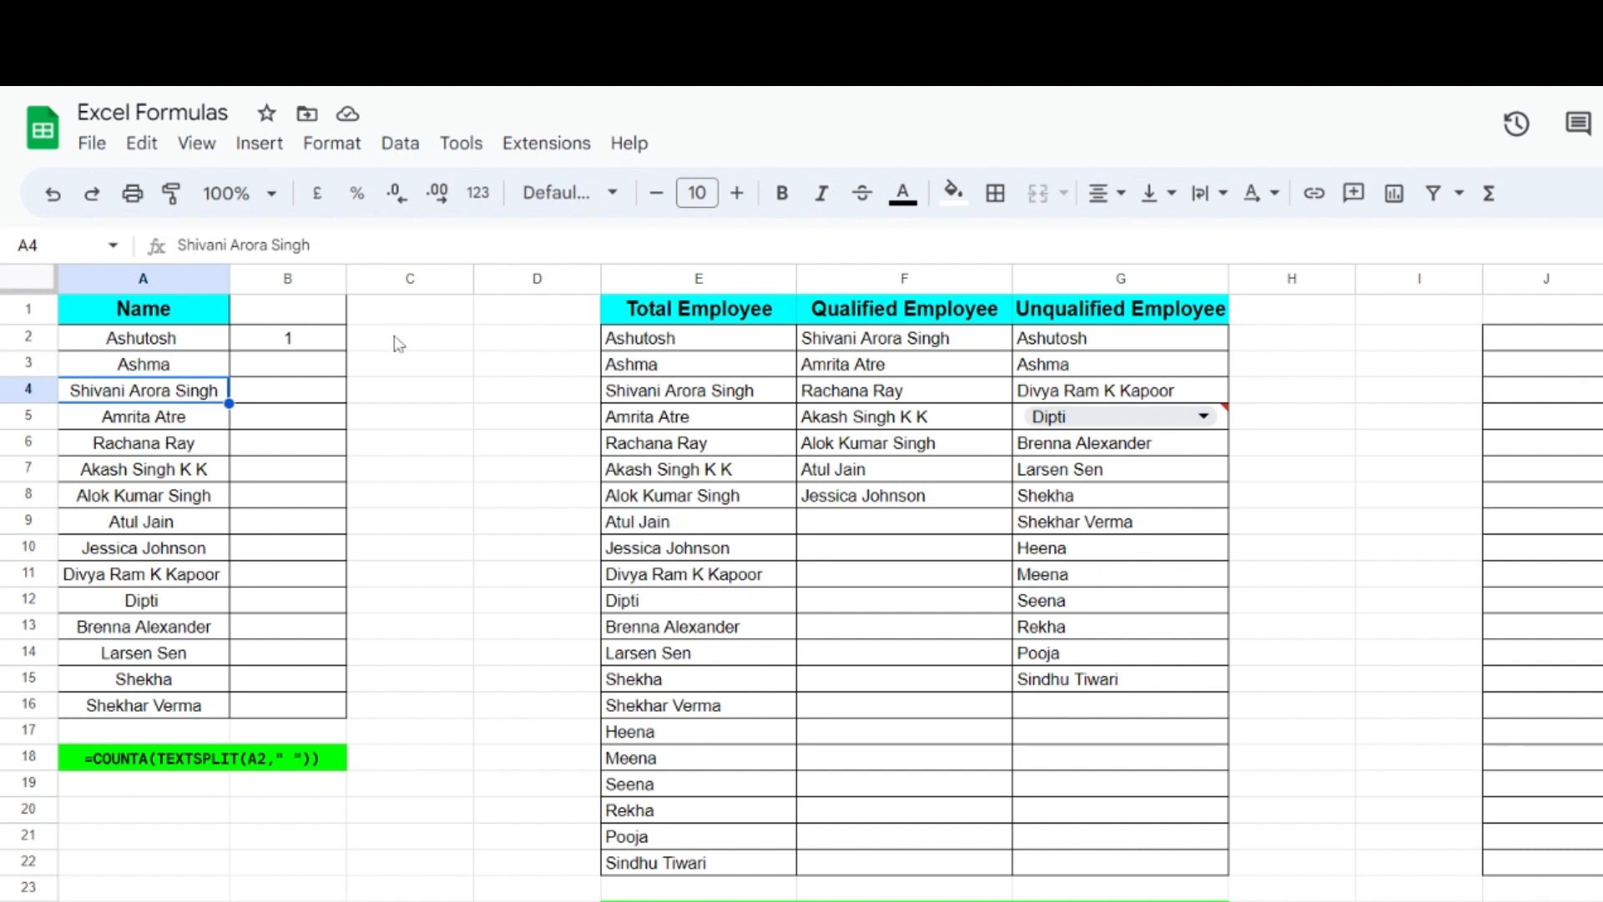
left_click(170, 344)
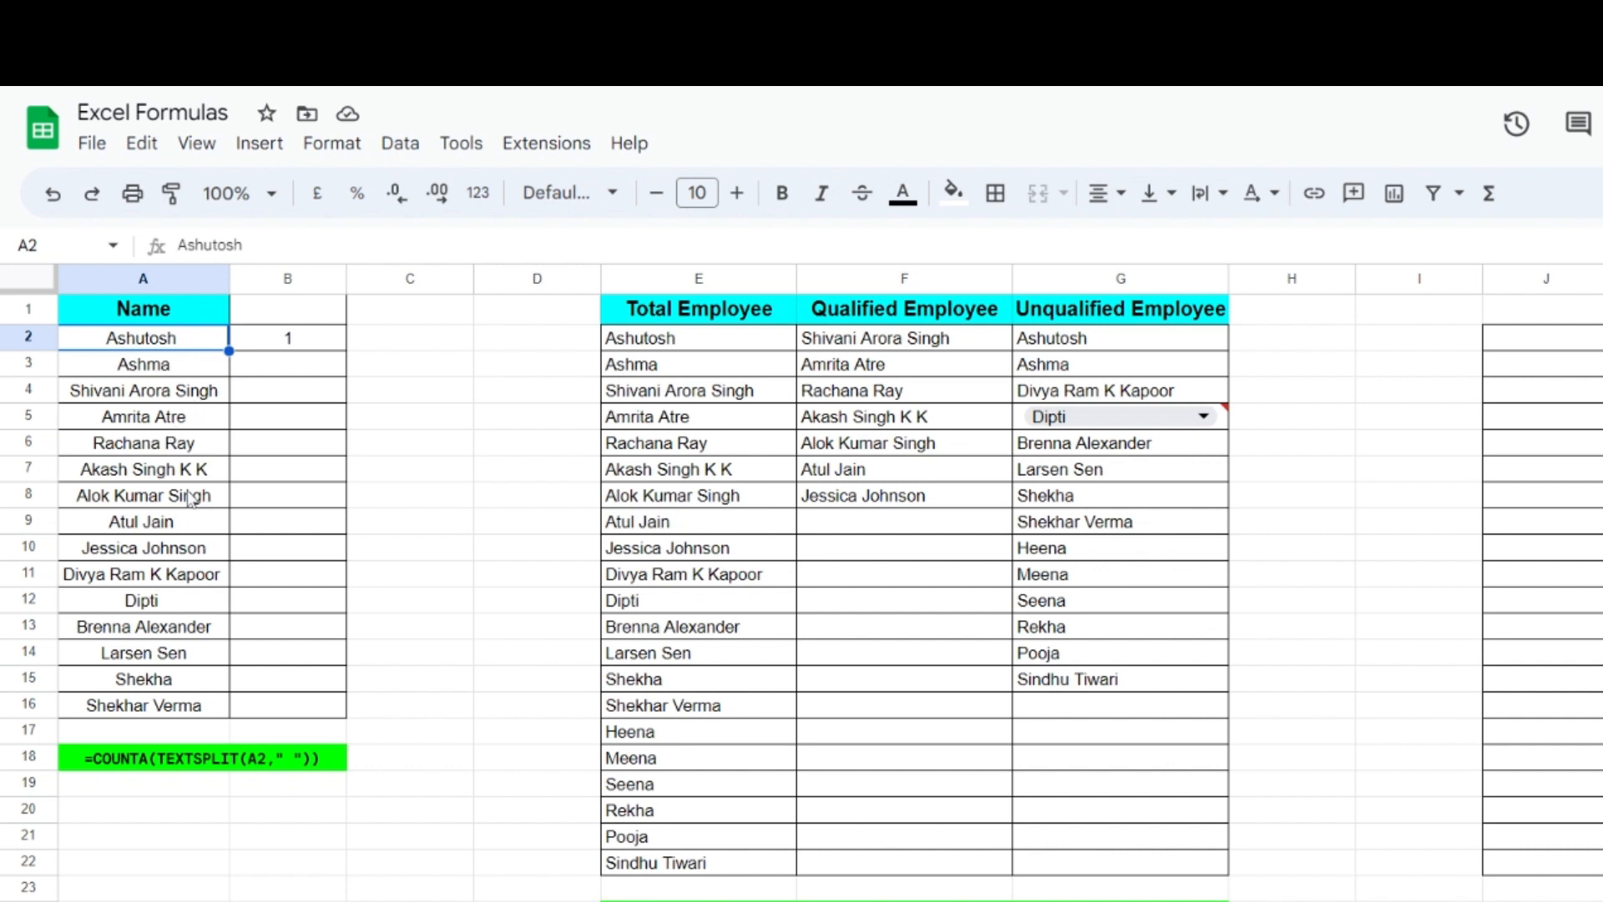
left_click_drag(202, 343, 204, 712)
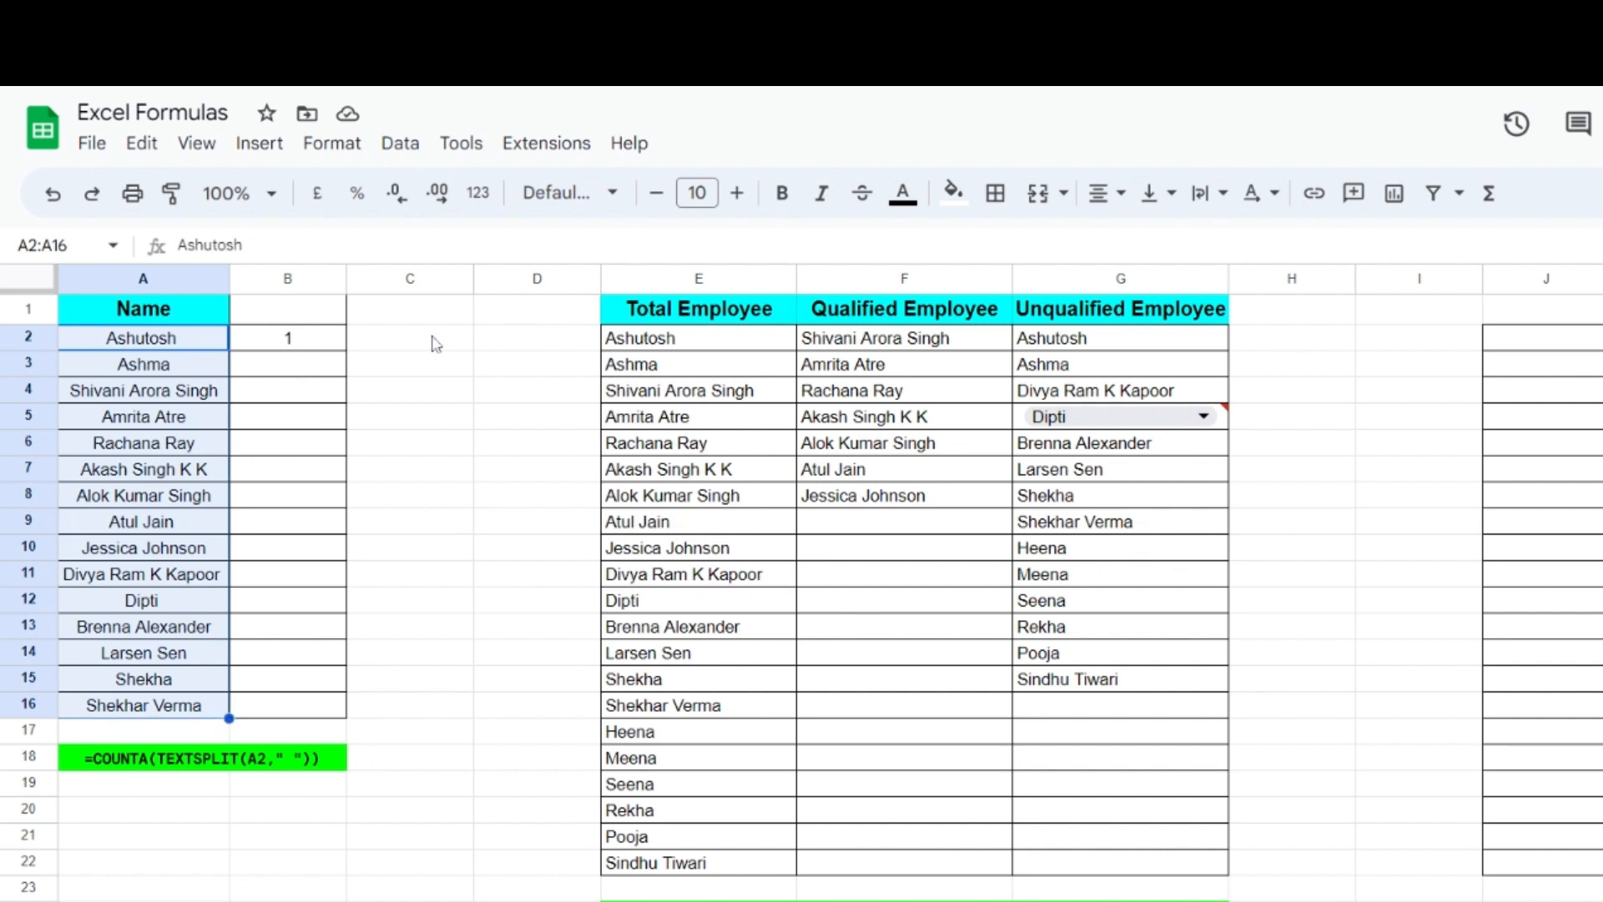
Inspect the formula in B2, the text of A2 it refers to, and the full name range A2:A16.
left_click(306, 343)
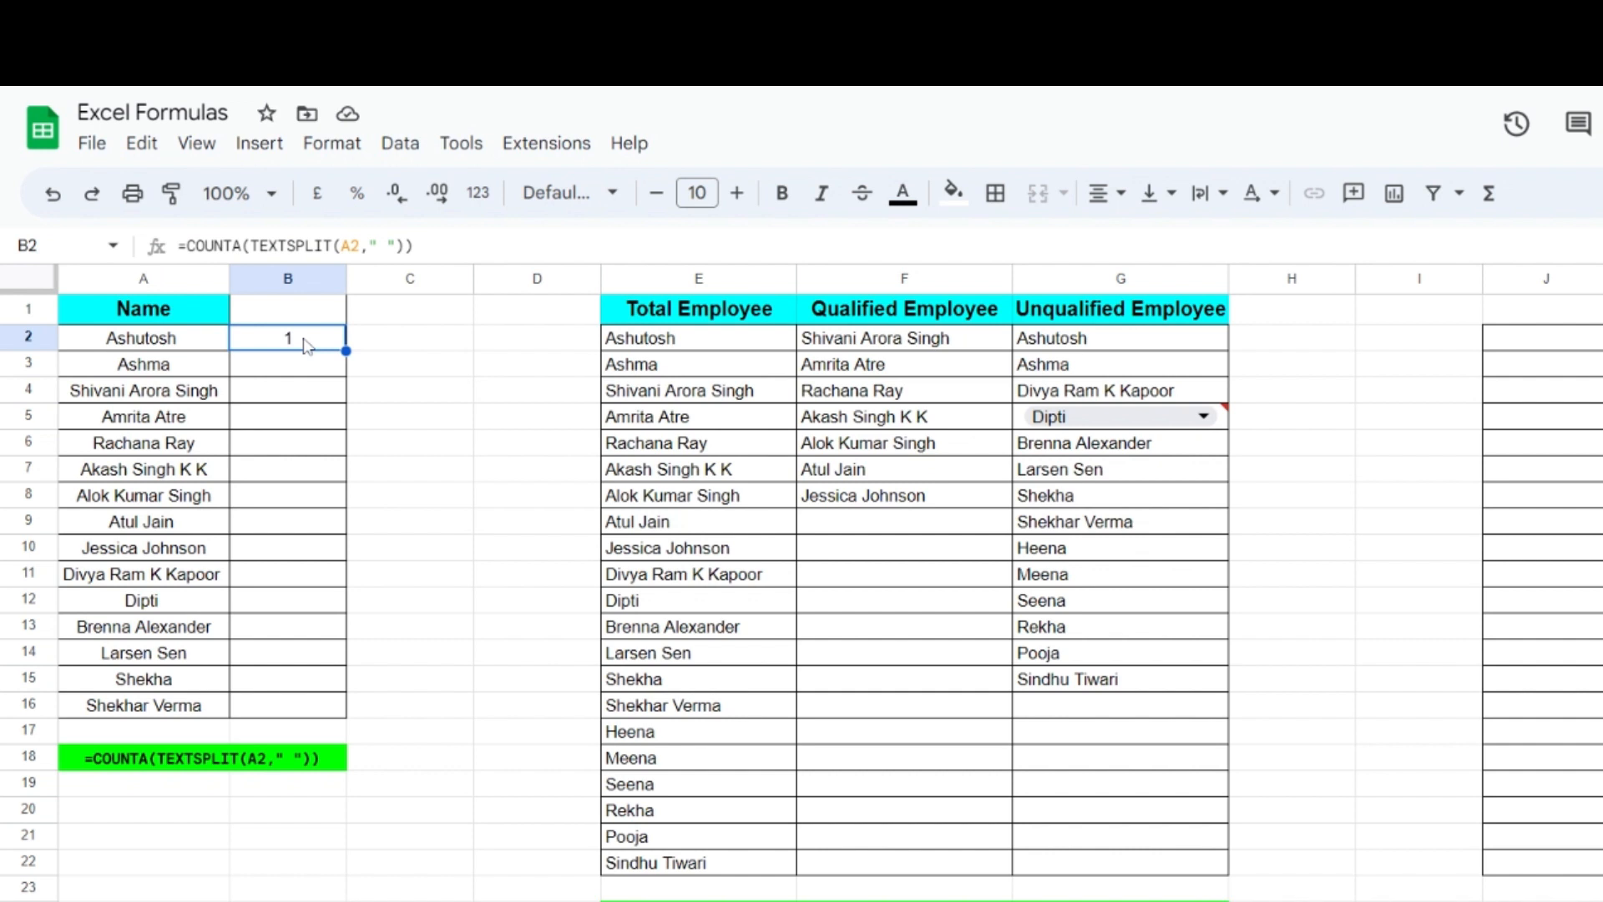
left_click(192, 347)
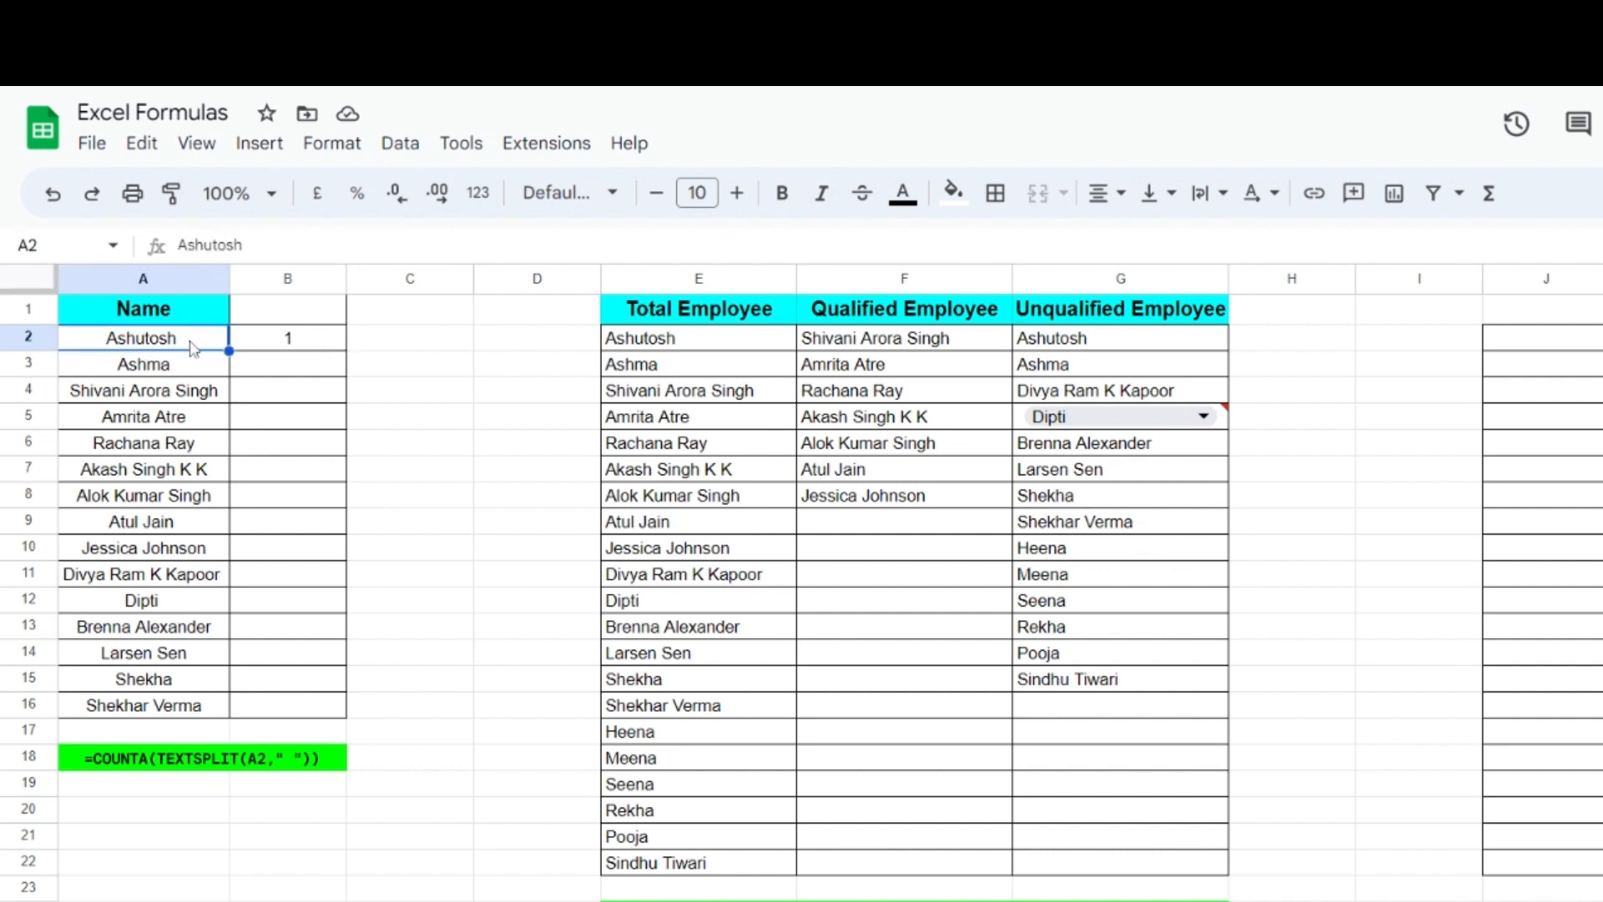
double_click(192, 347)
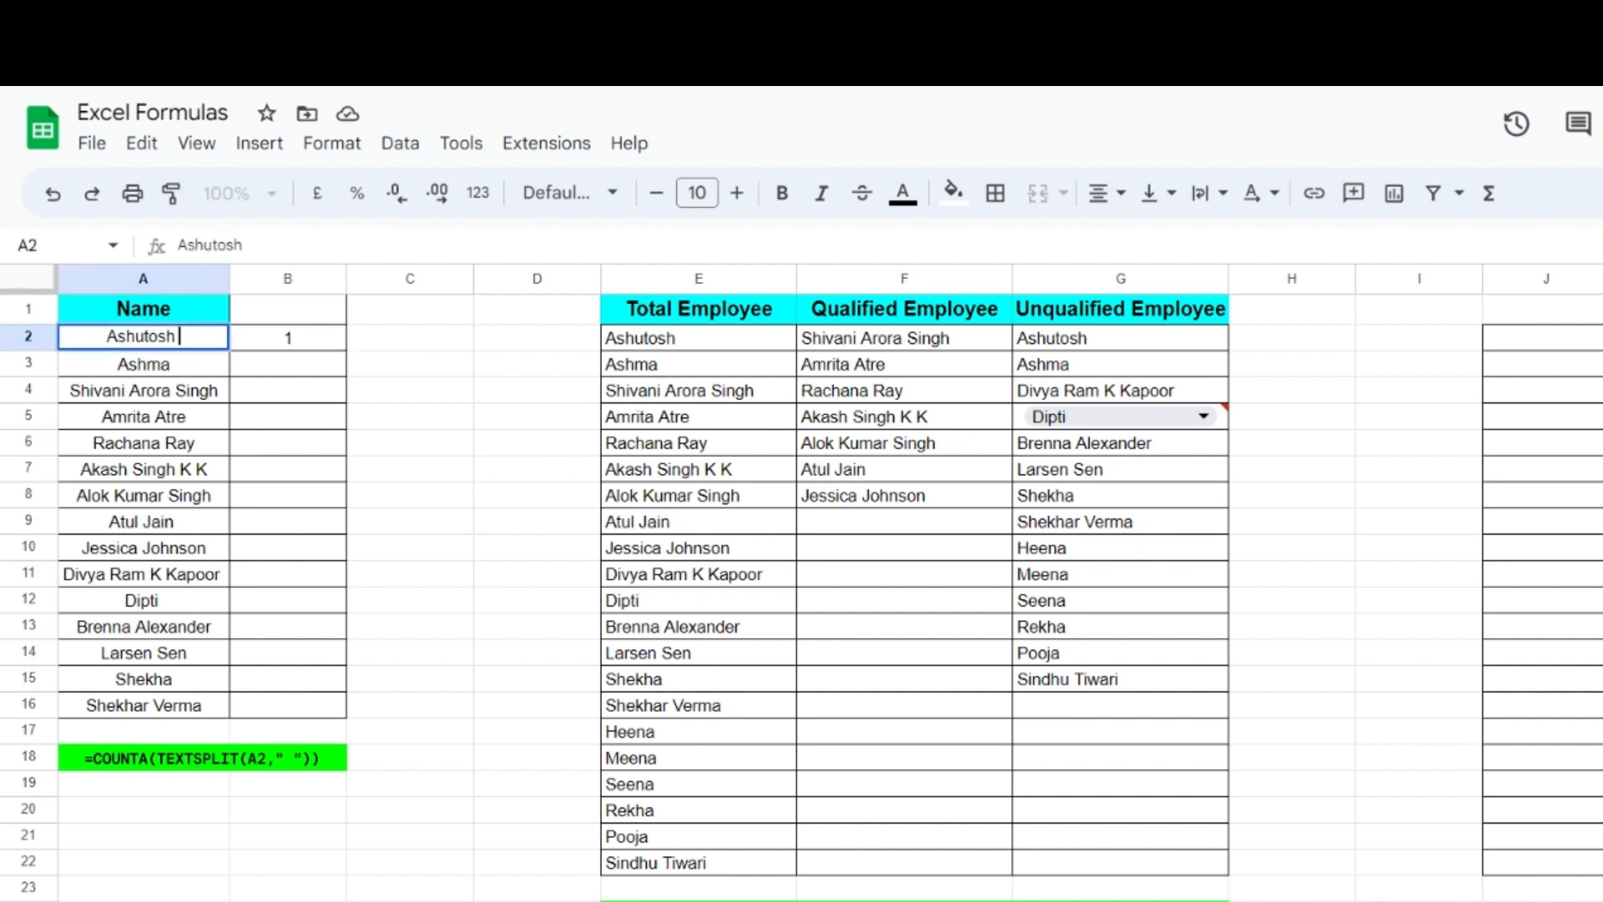
double_click(143, 337)
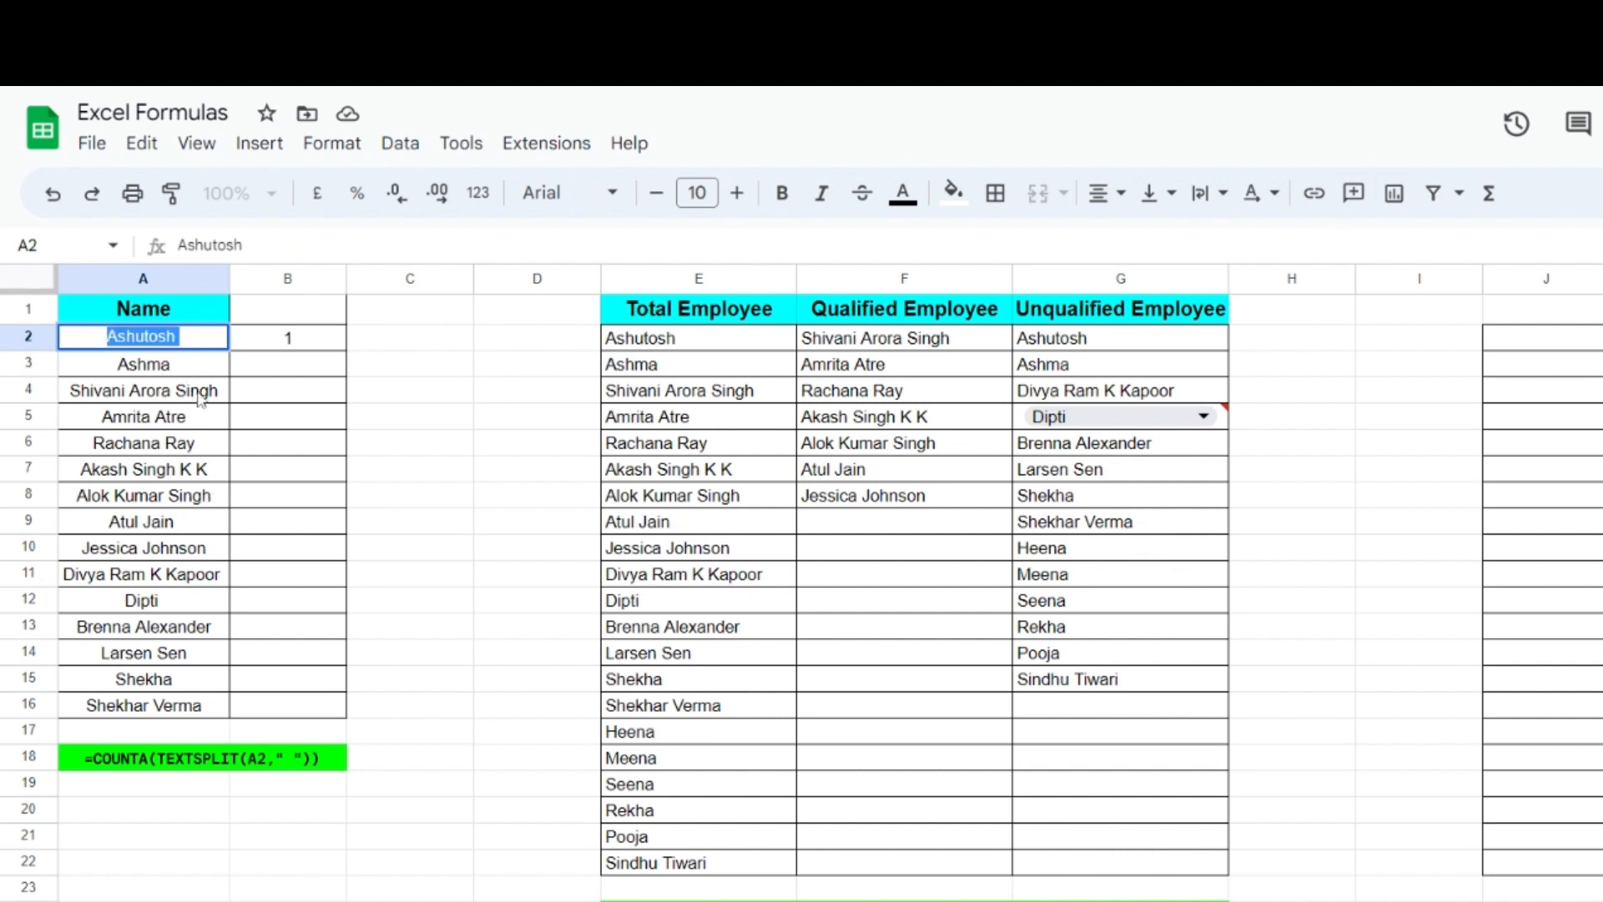
left_click(210, 421)
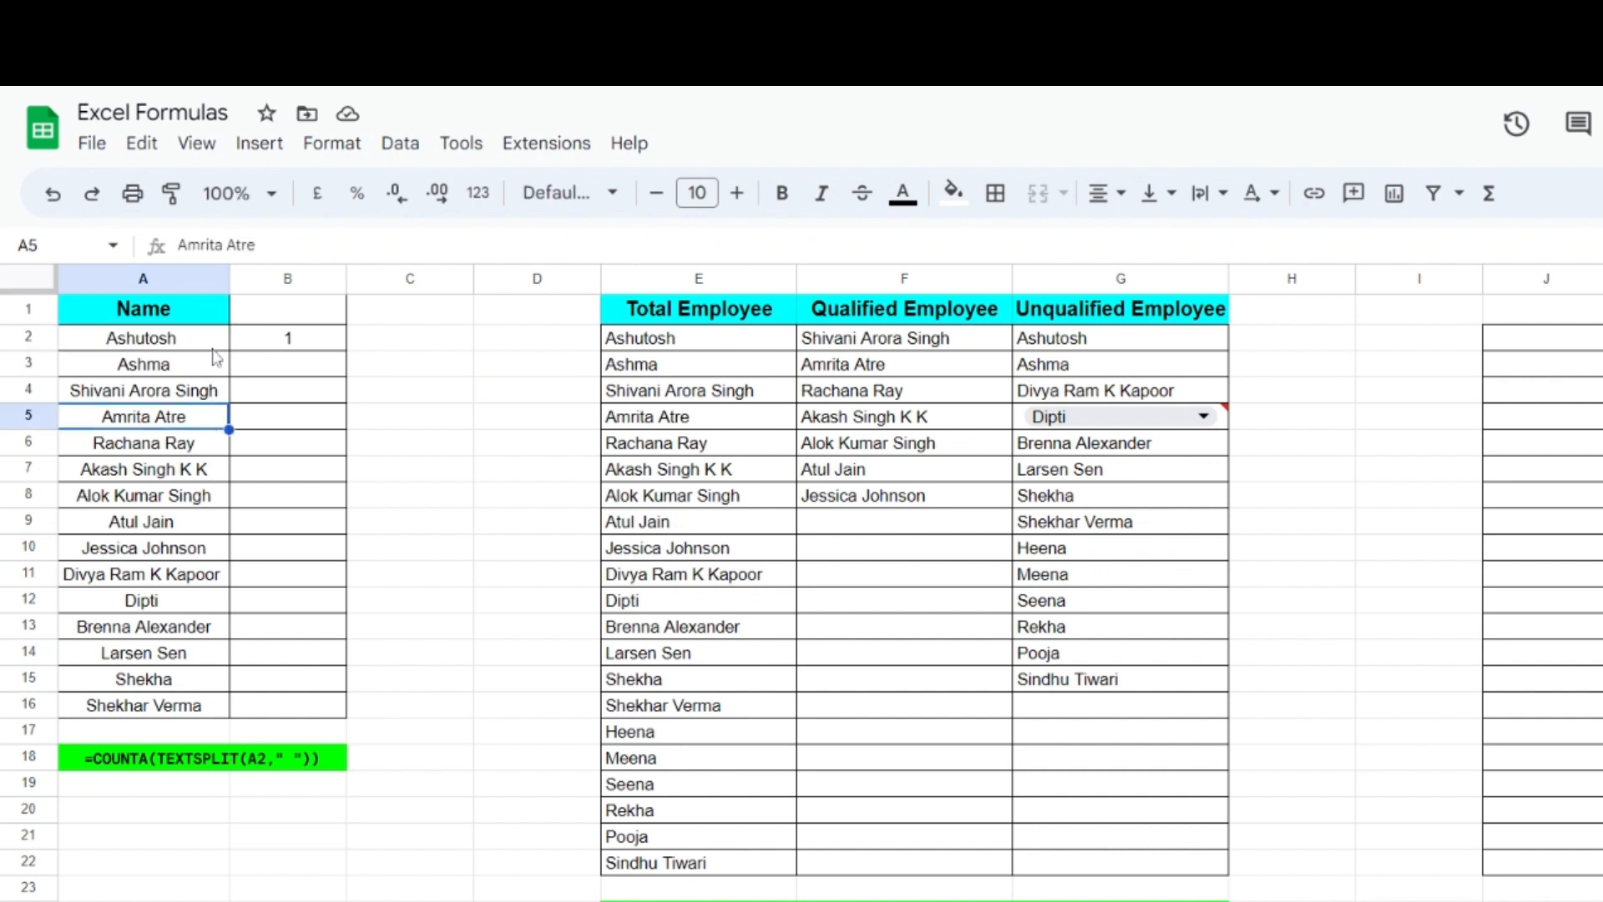
left_click_drag(214, 338, 199, 715)
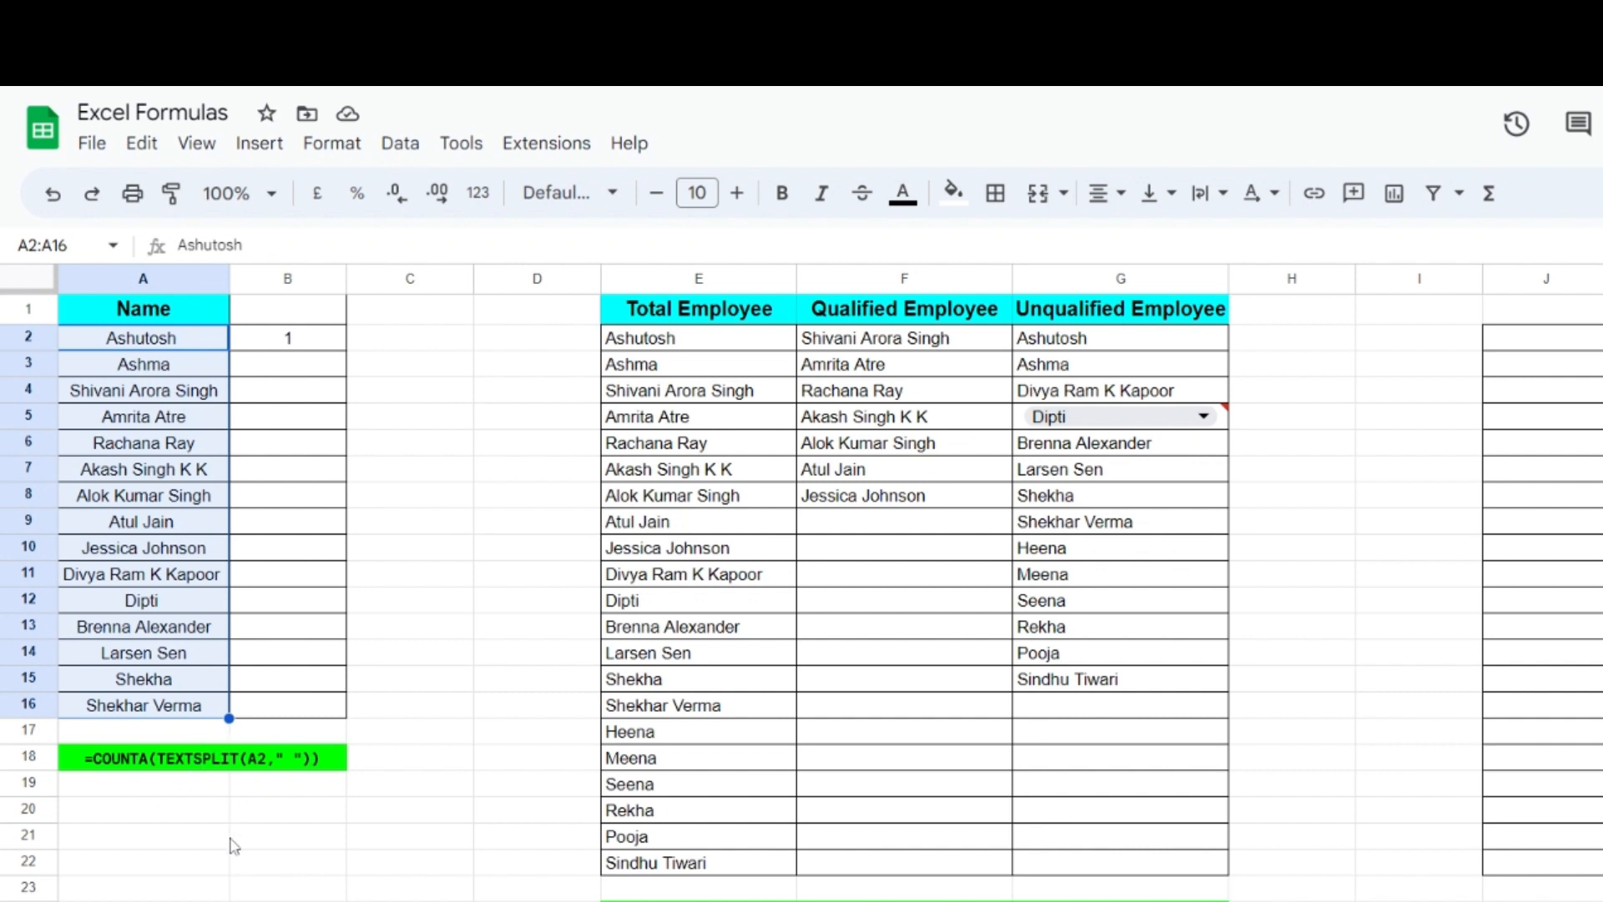
Examine the reference formula written in the green cell A18 and the cell A2 it takes as its text.
left_click(171, 763)
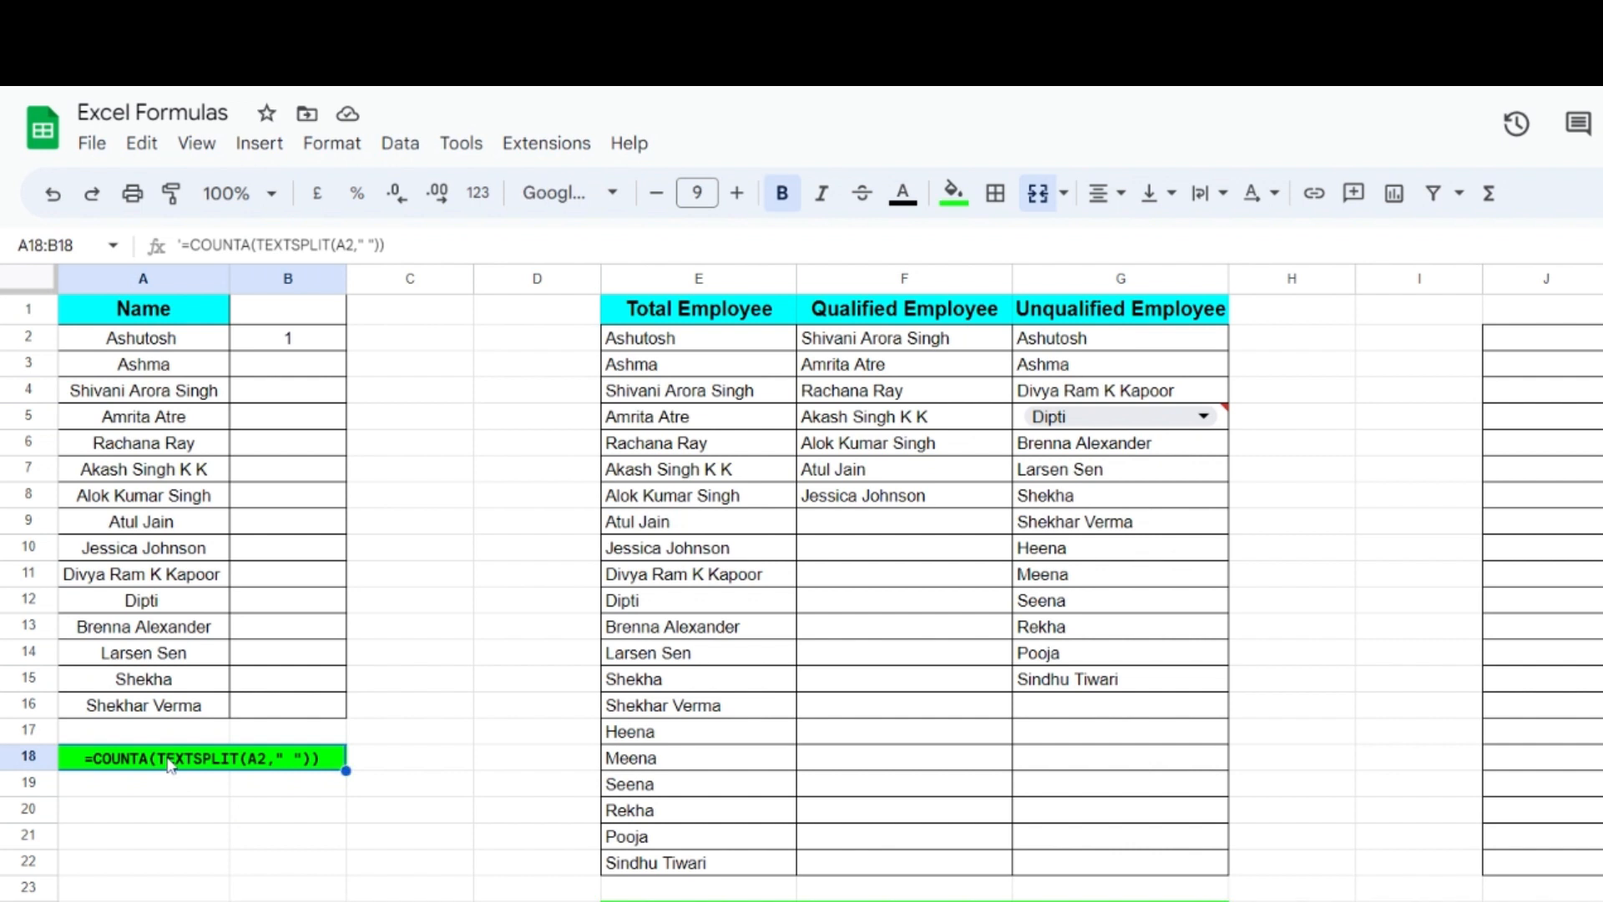
left_click(226, 786)
left_click(224, 766)
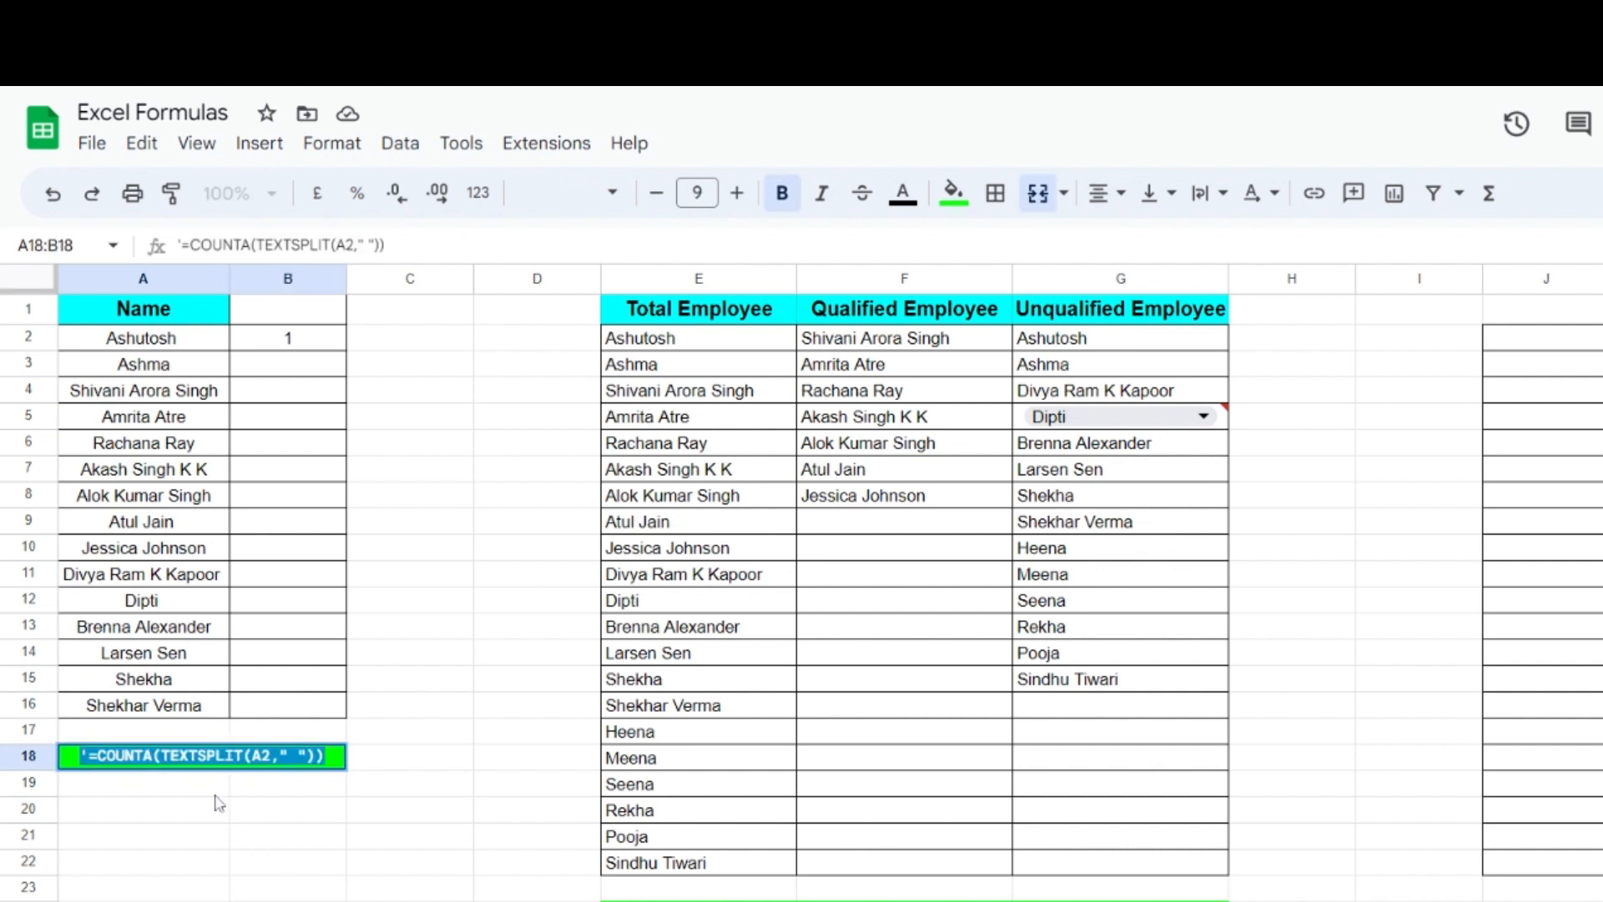
left_click(207, 780)
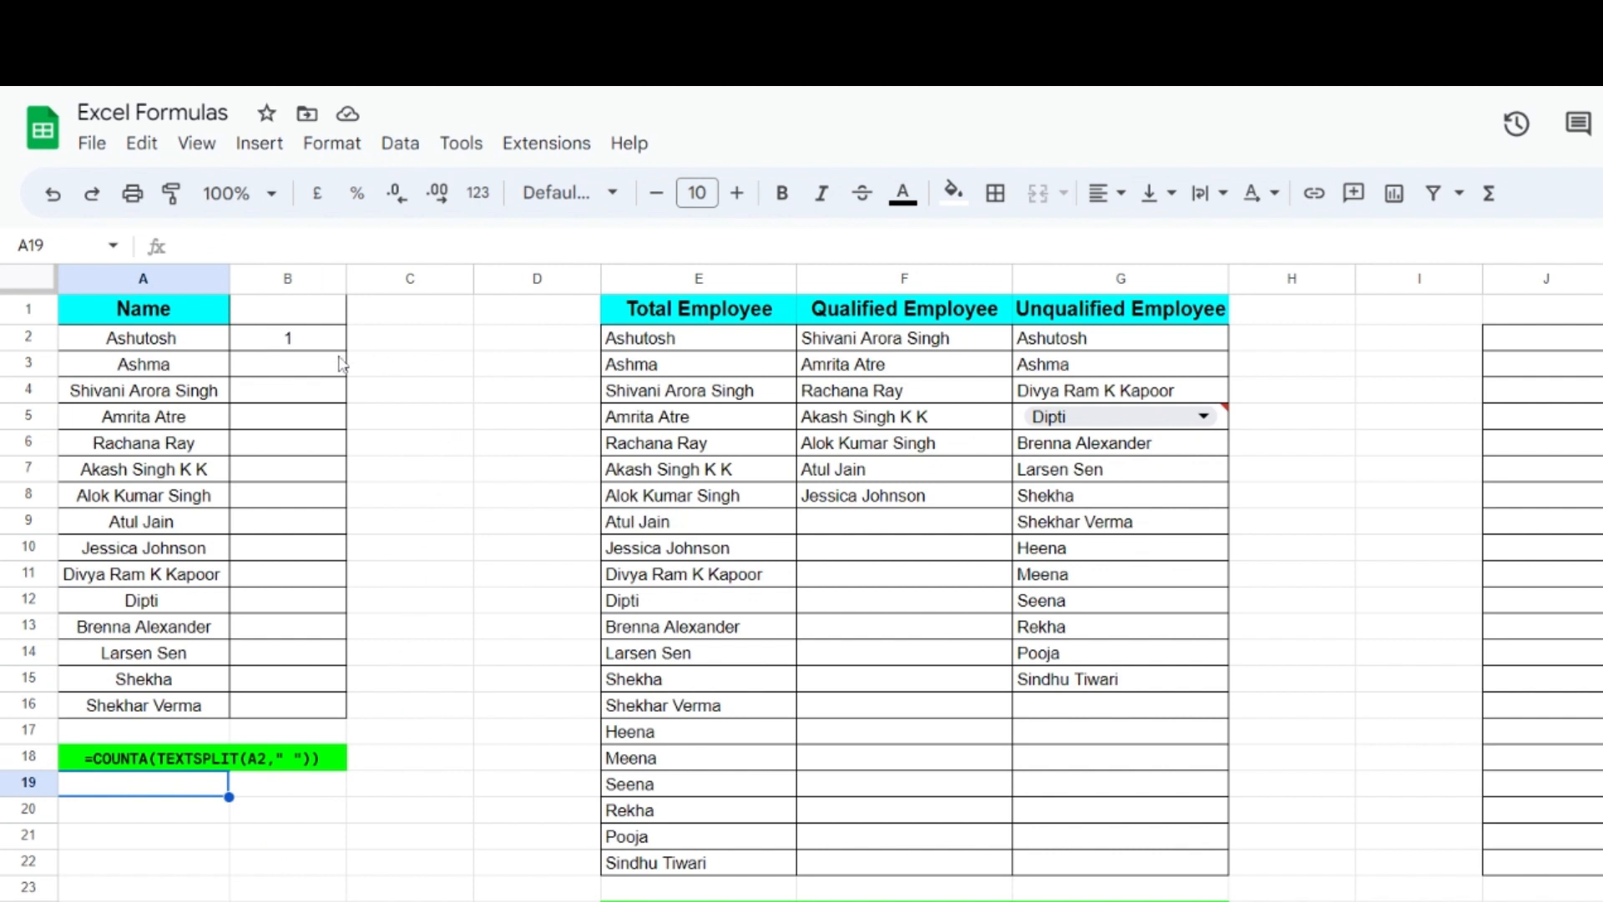
left_click(220, 337)
left_click(289, 398)
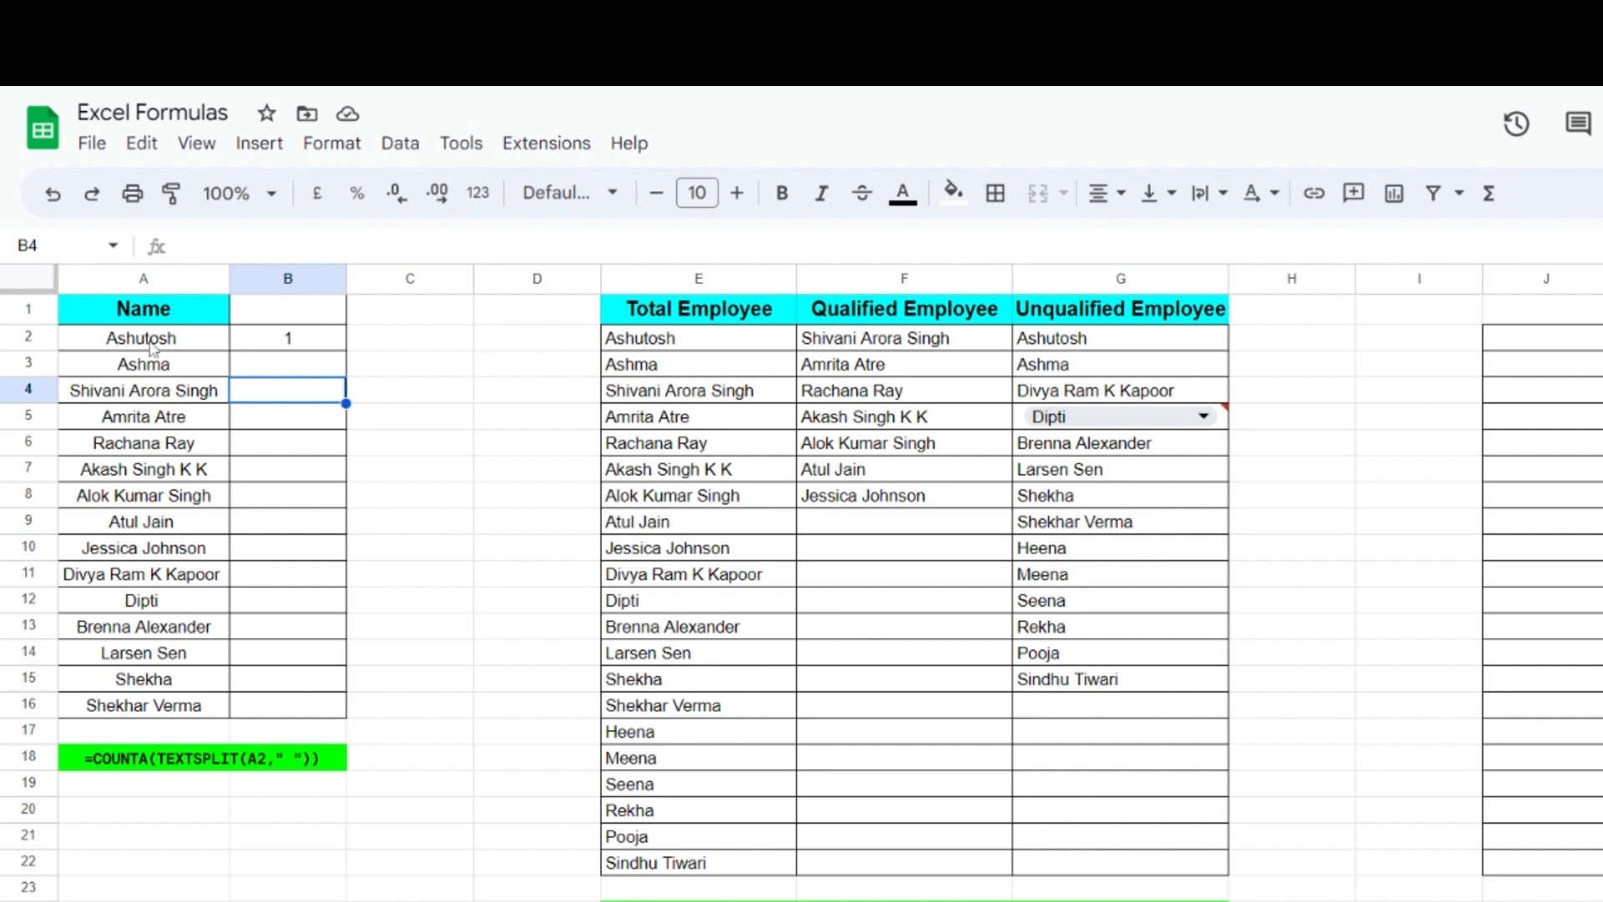
left_click(186, 344)
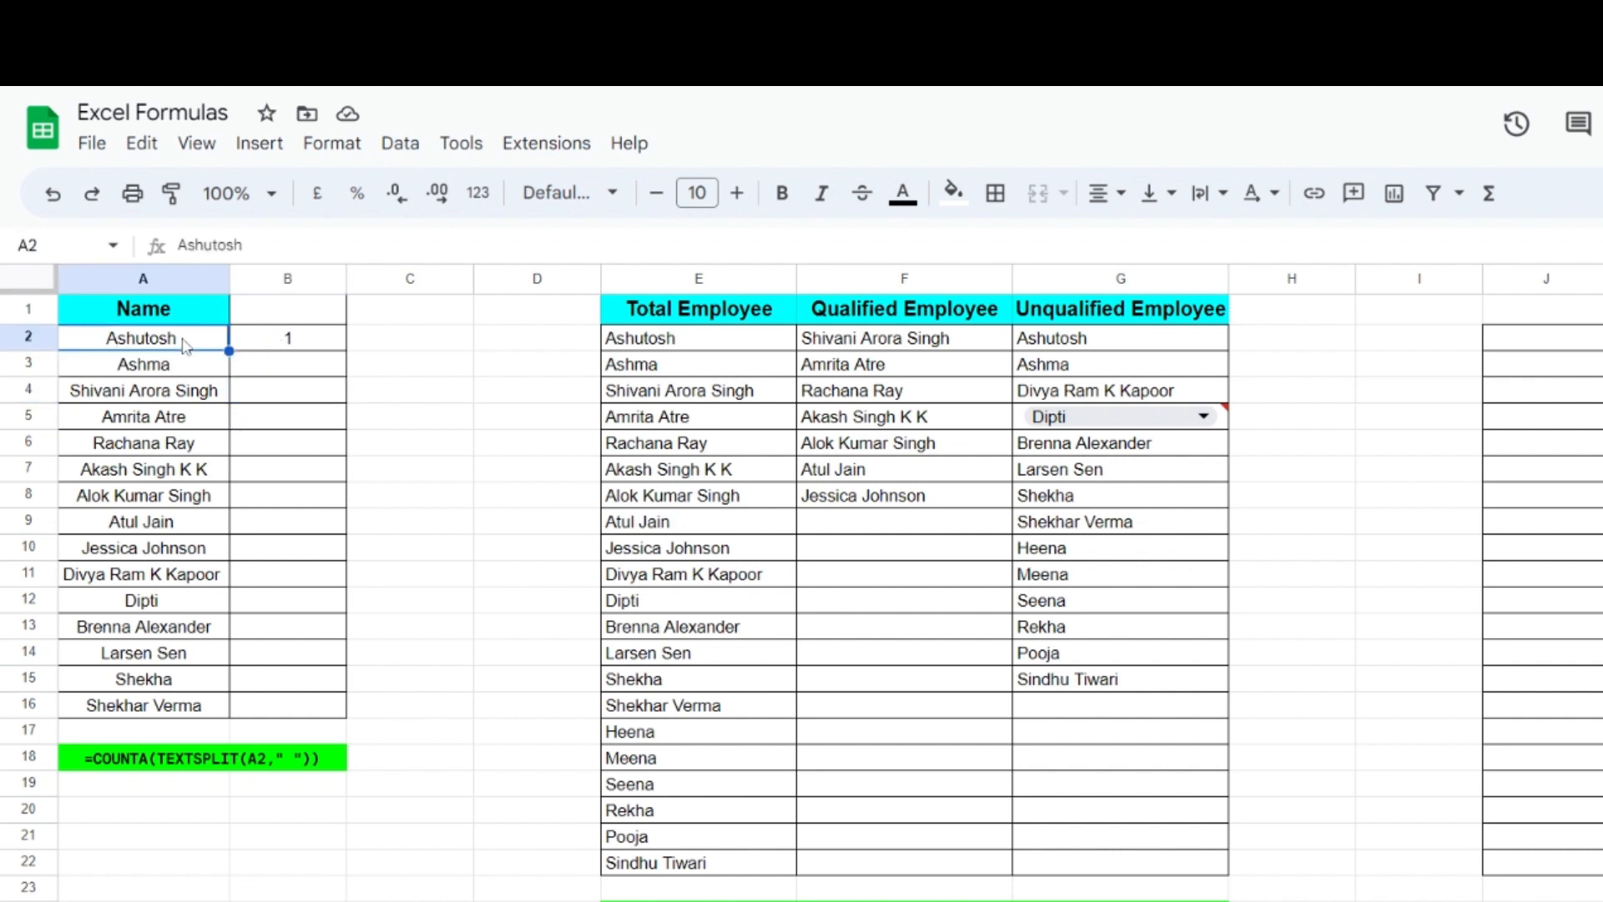
Clear the existing word-count formula from cell B2.
left_click(266, 348)
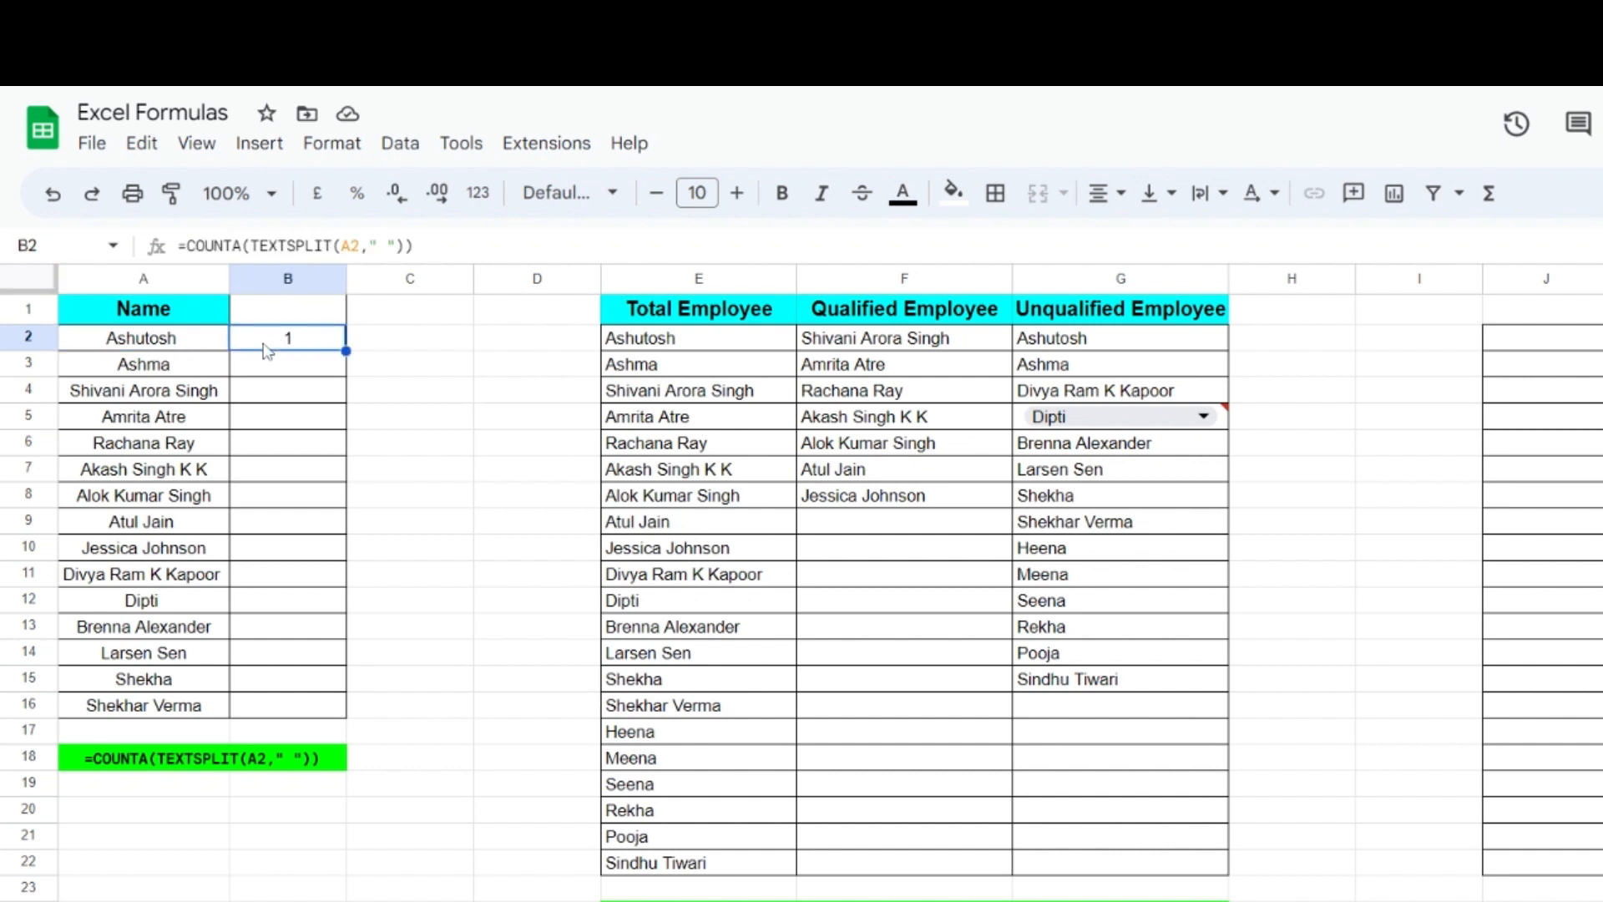
key("Delete")
left_click(279, 372)
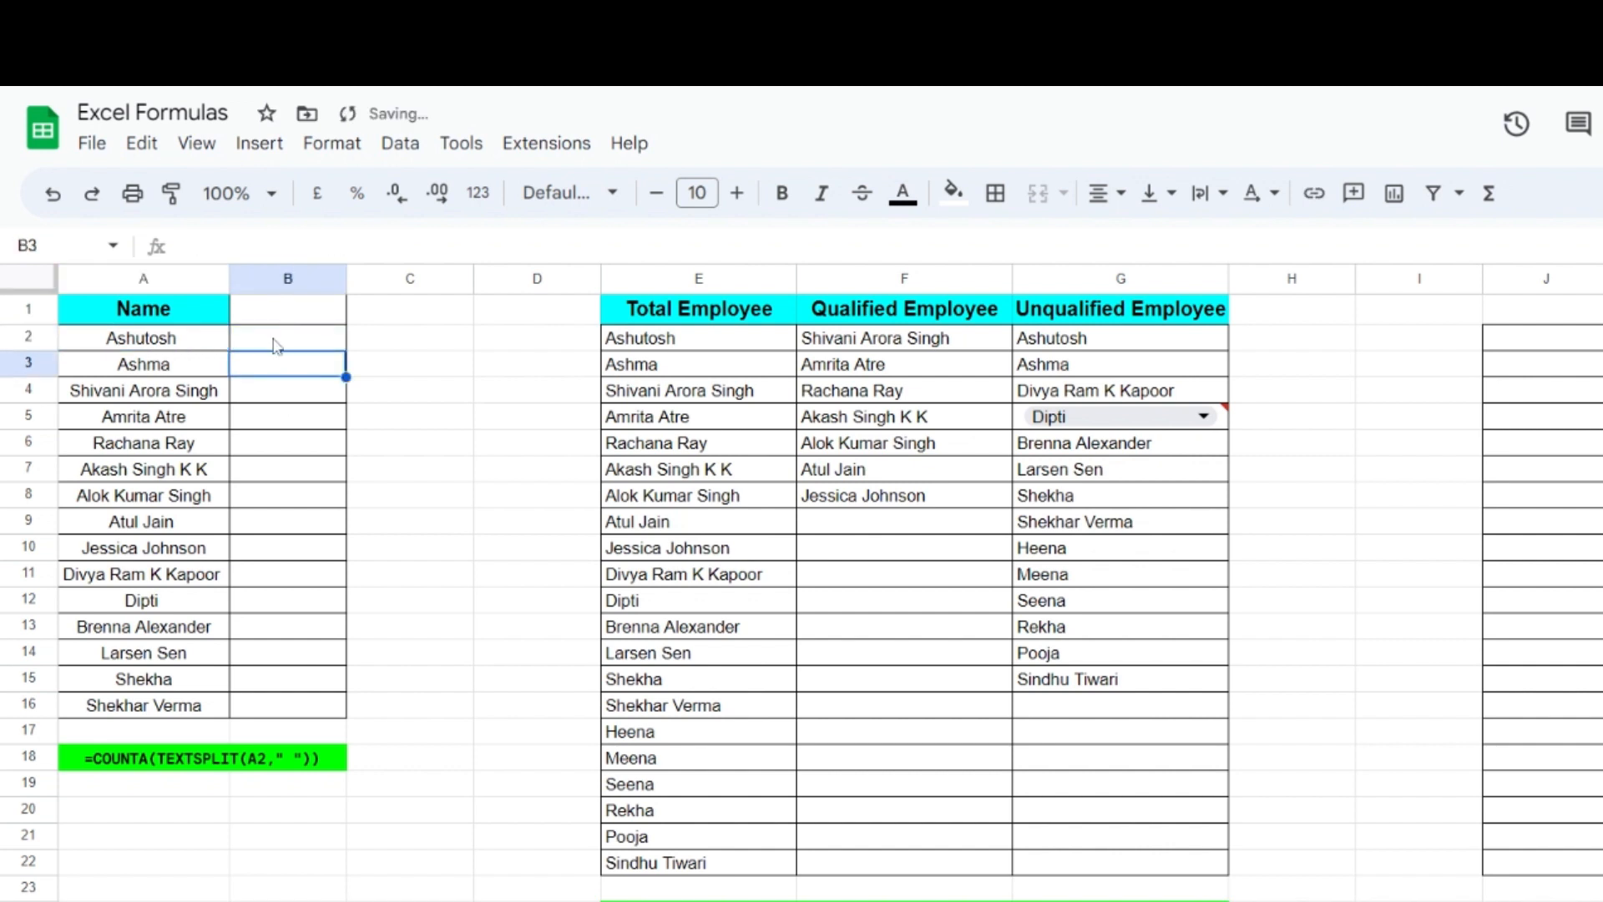
Enter the formula =COUNTA(TEXTSPLIT(A2, "")) in cell B2 to count the words of the name in A2.
left_click(277, 345)
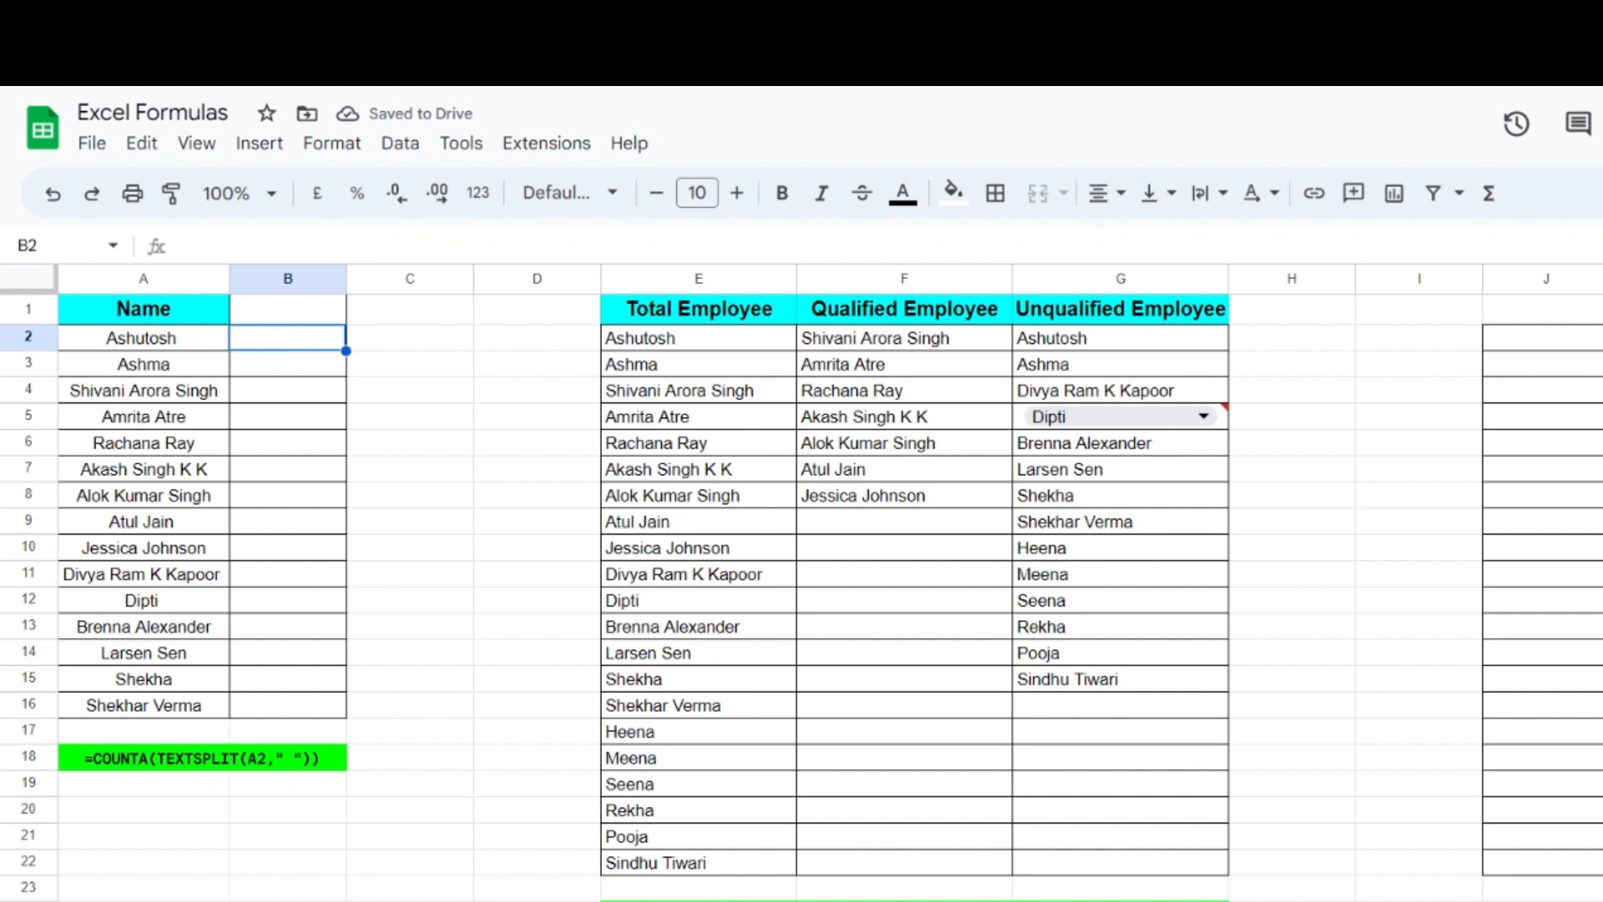
type("=")
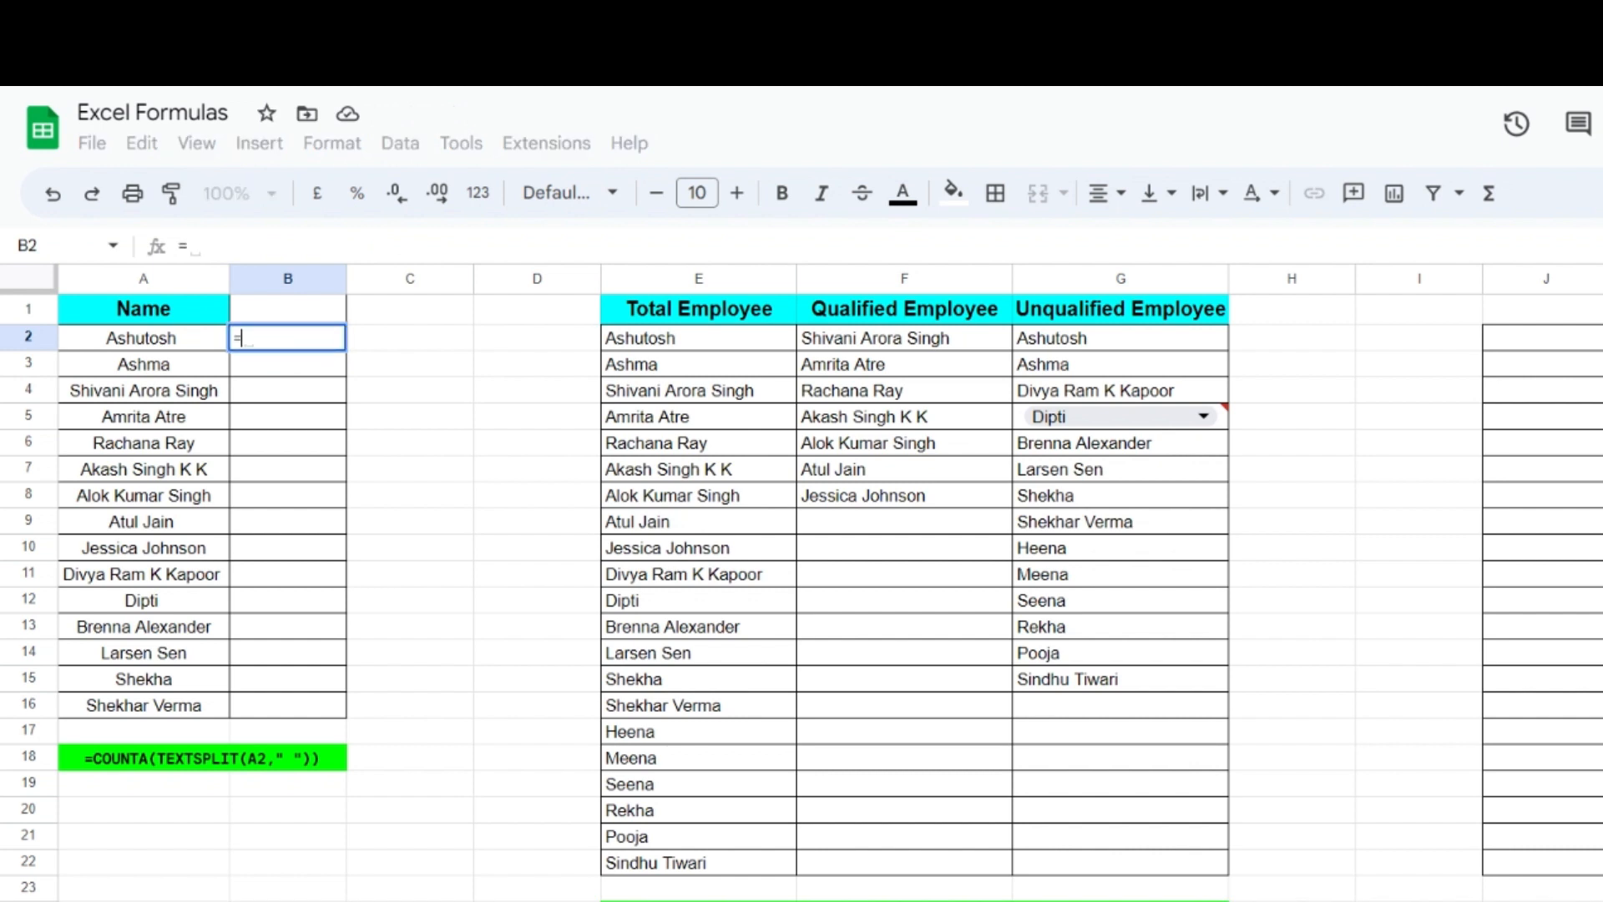
type("COUN")
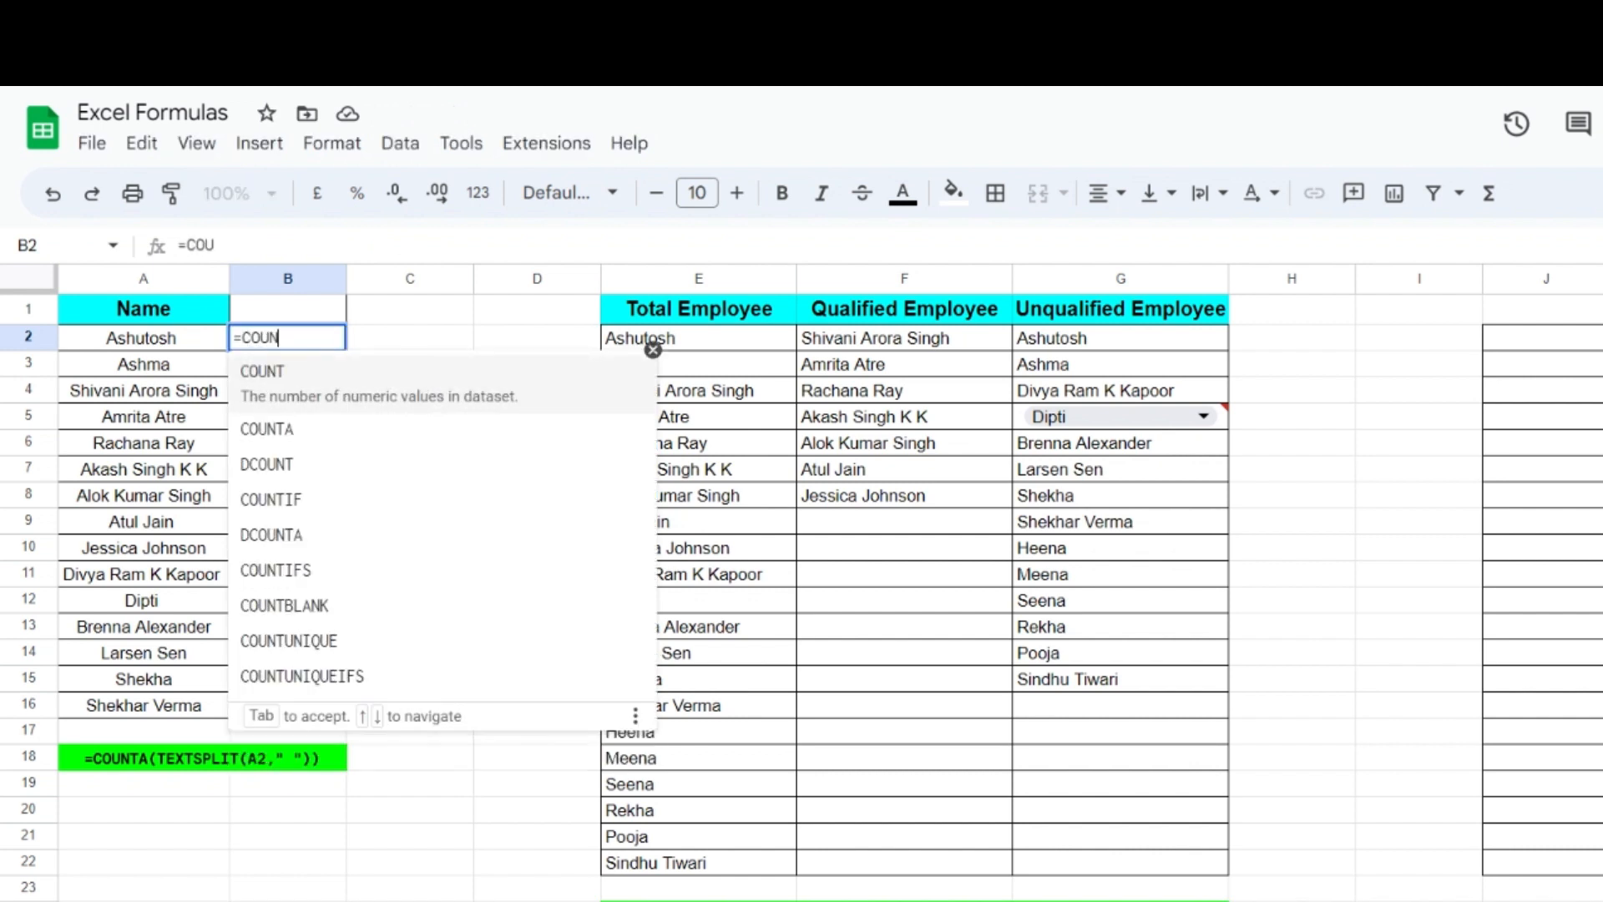
type("TA")
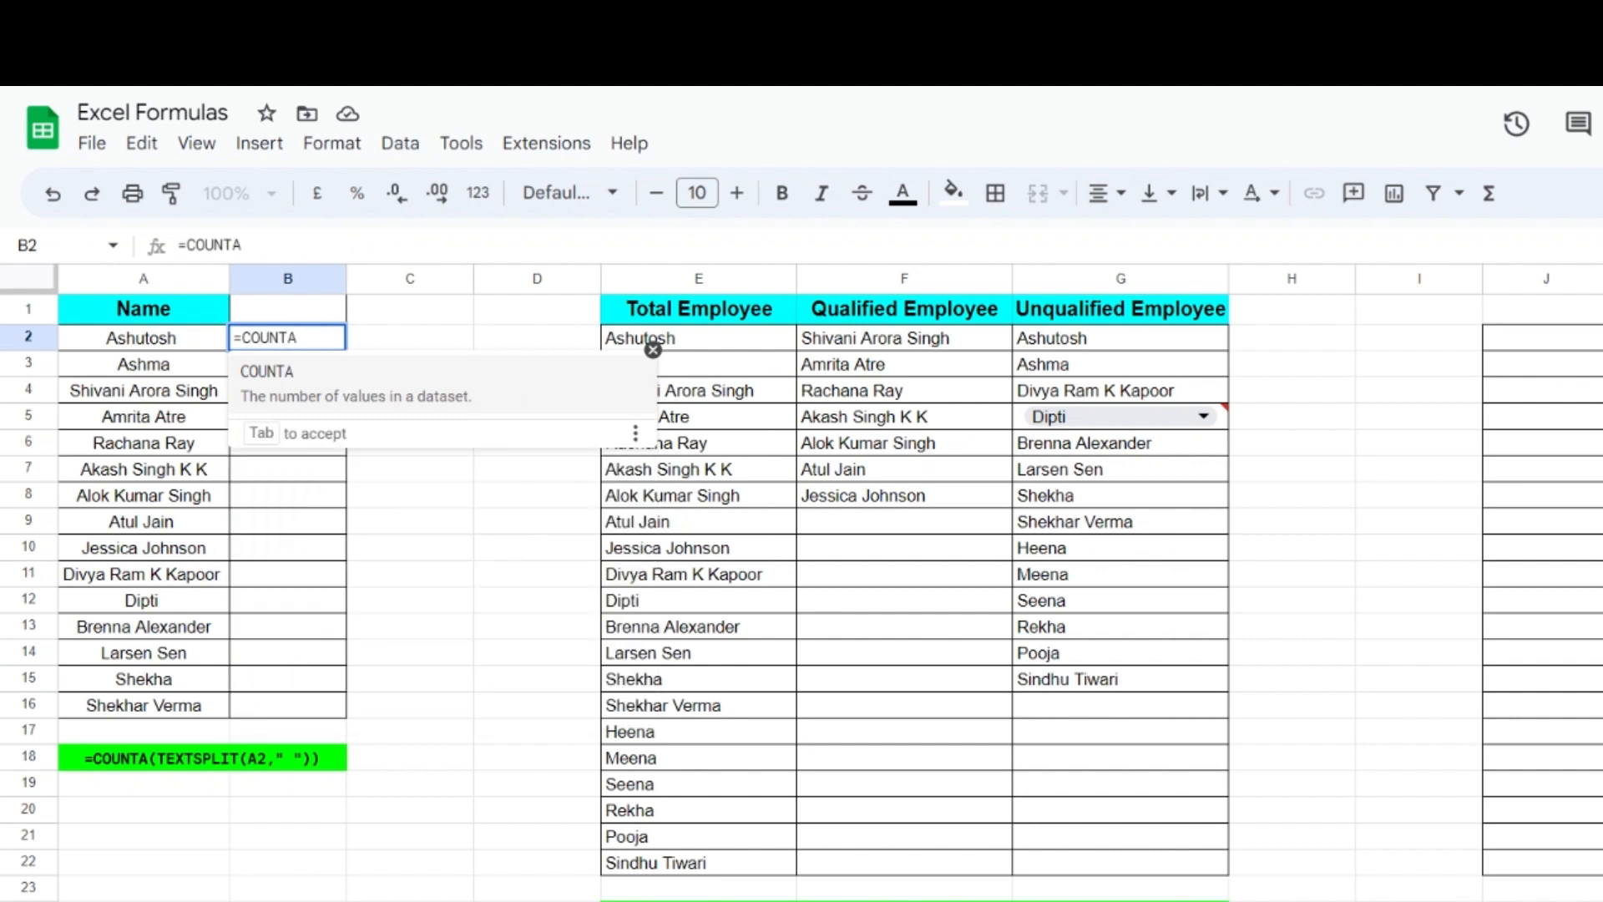
type("(")
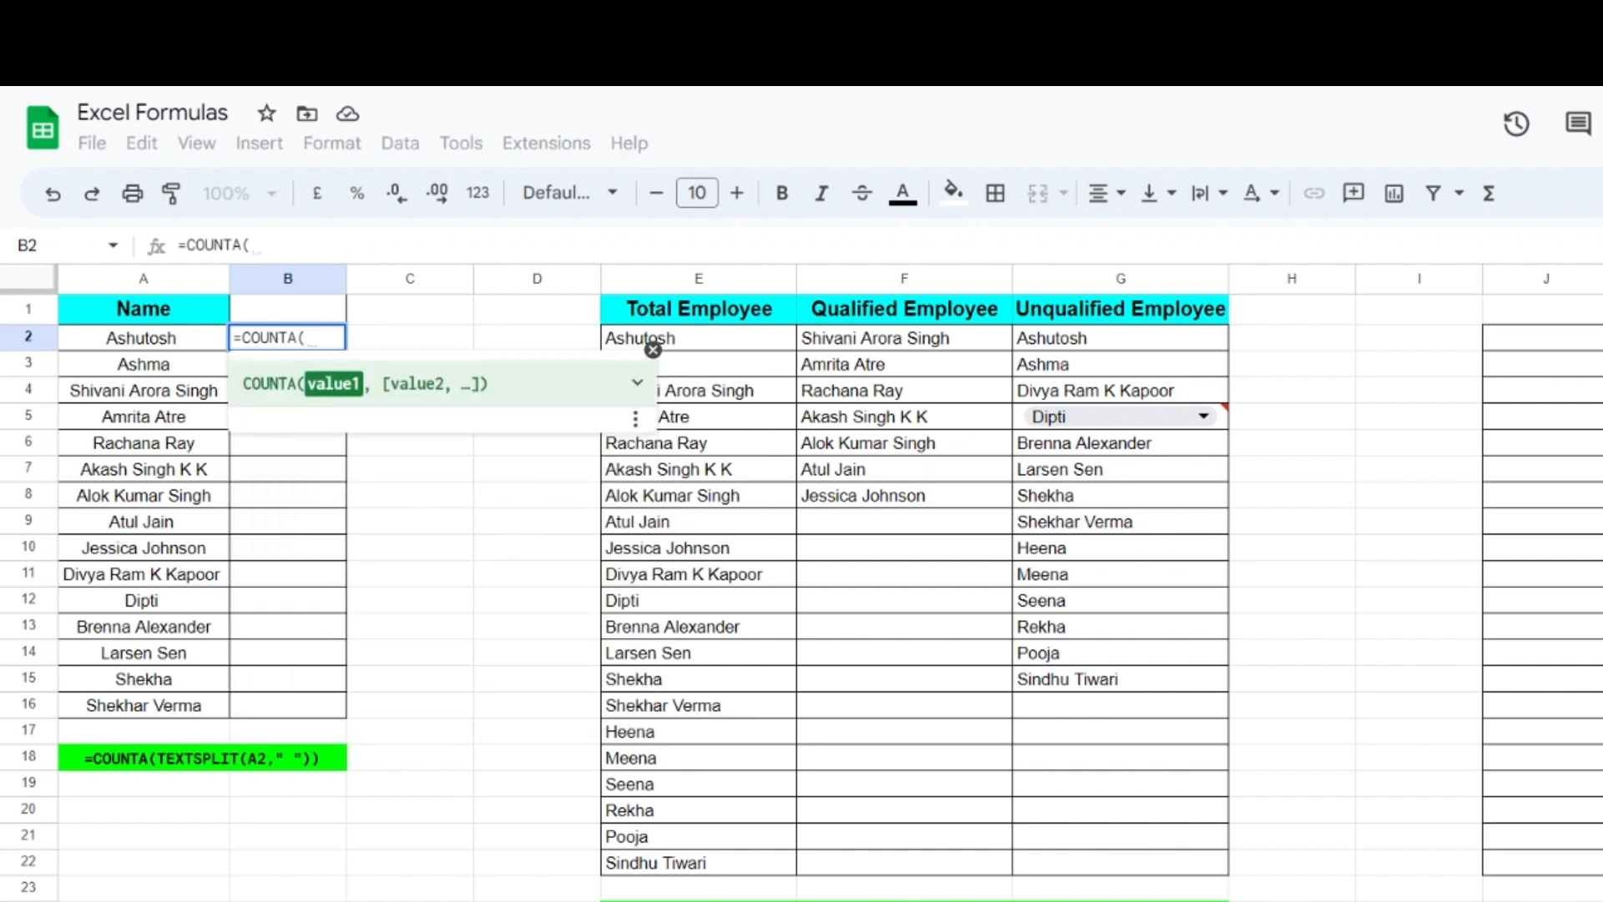
type("TEXTS")
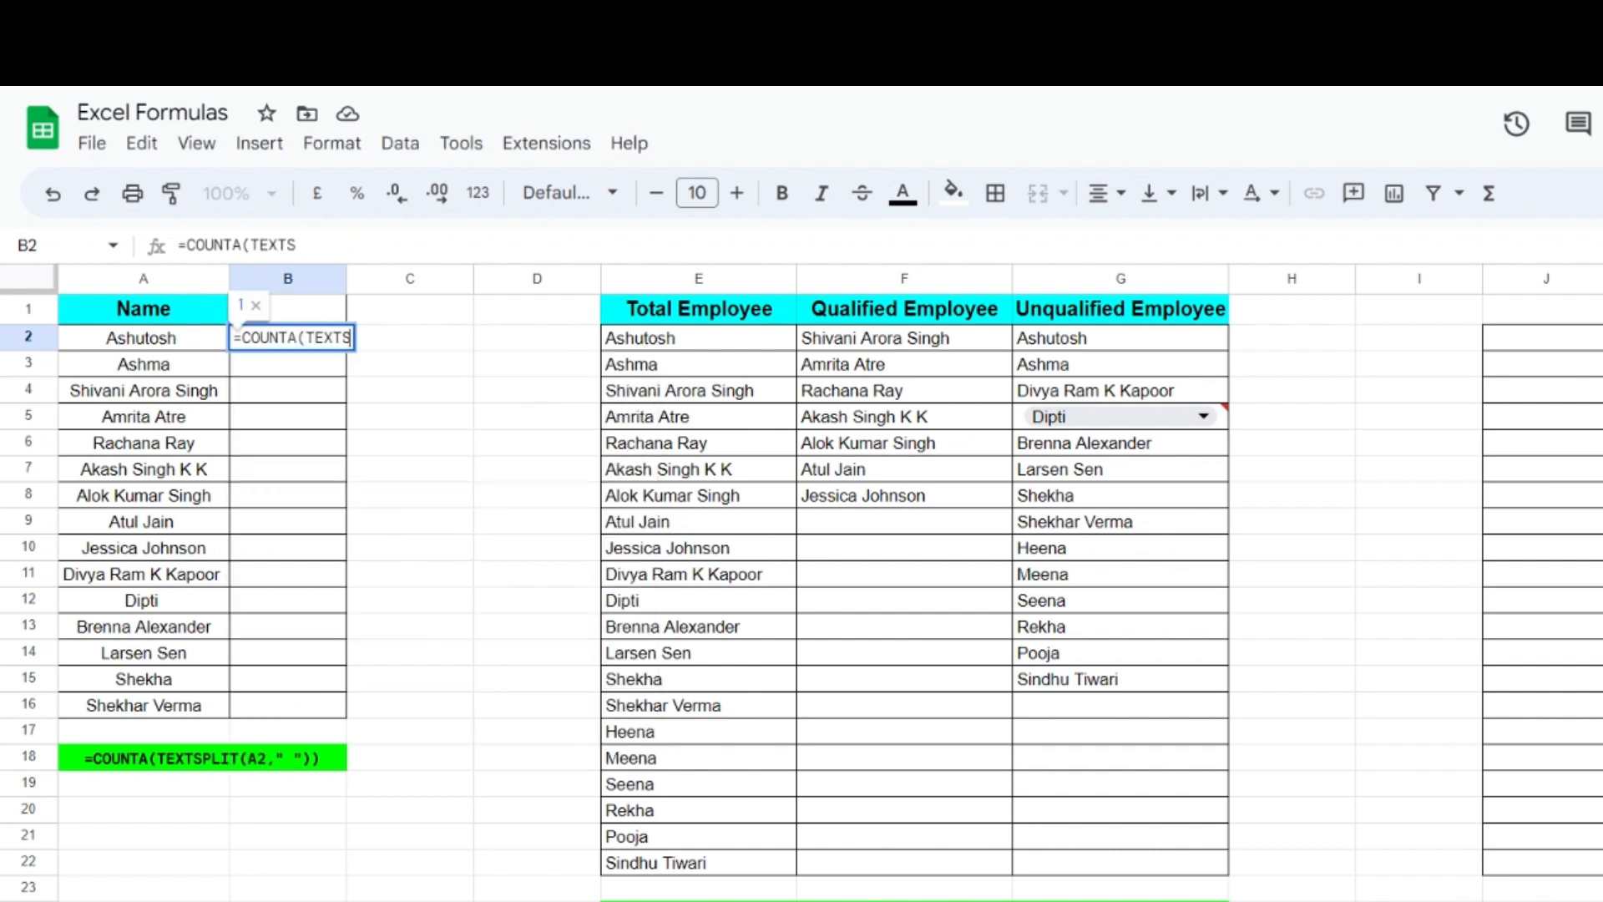
type("PLIT")
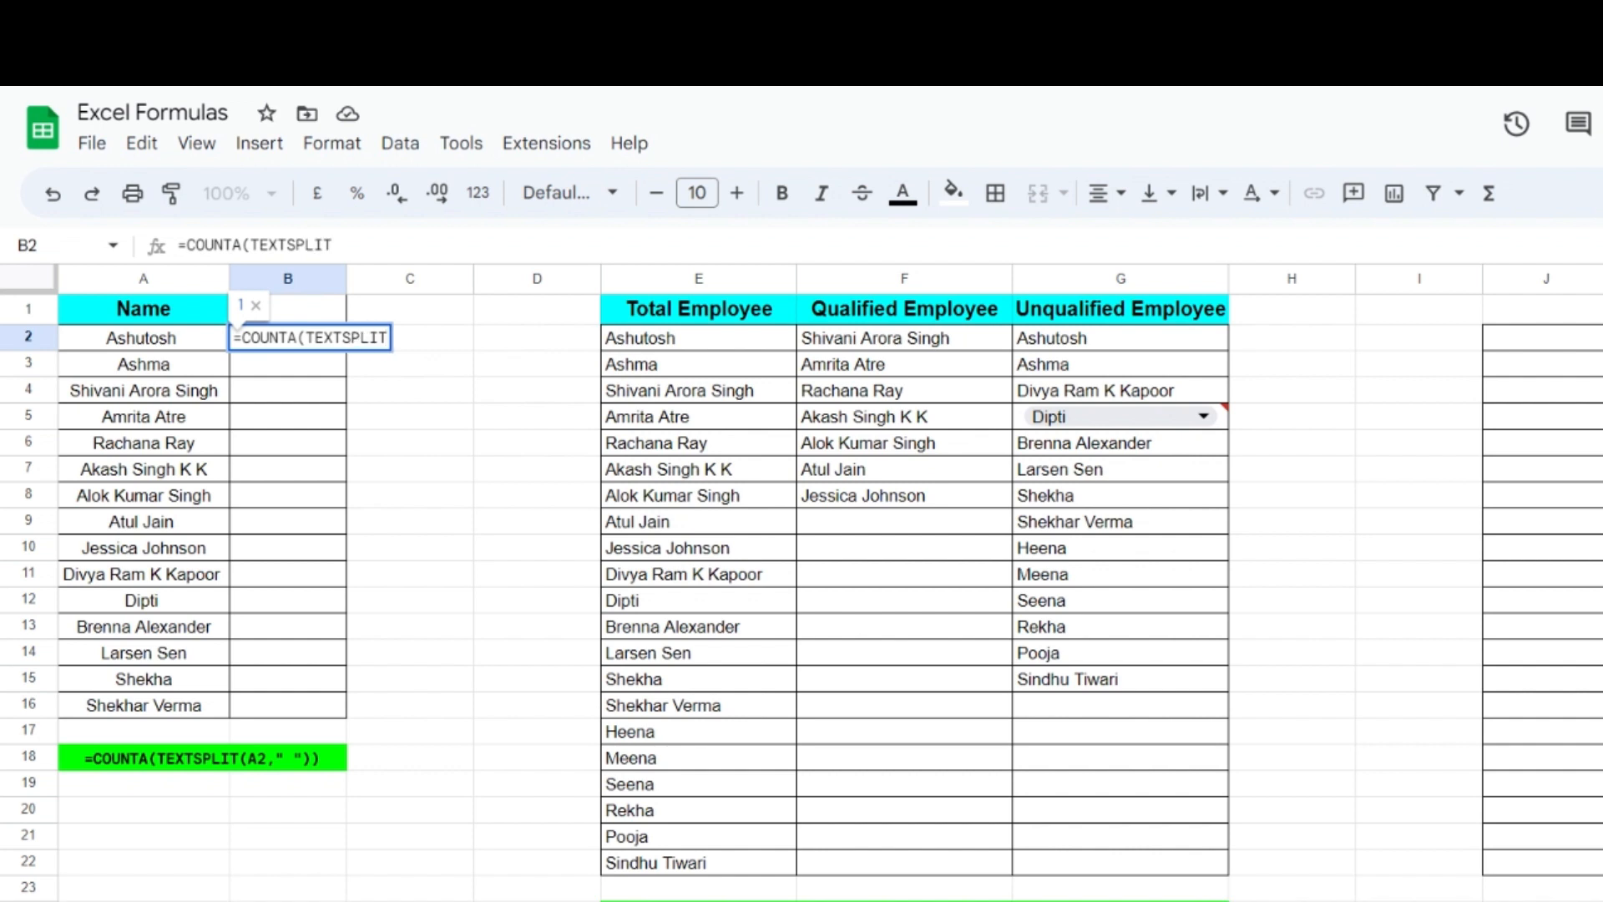
type("(")
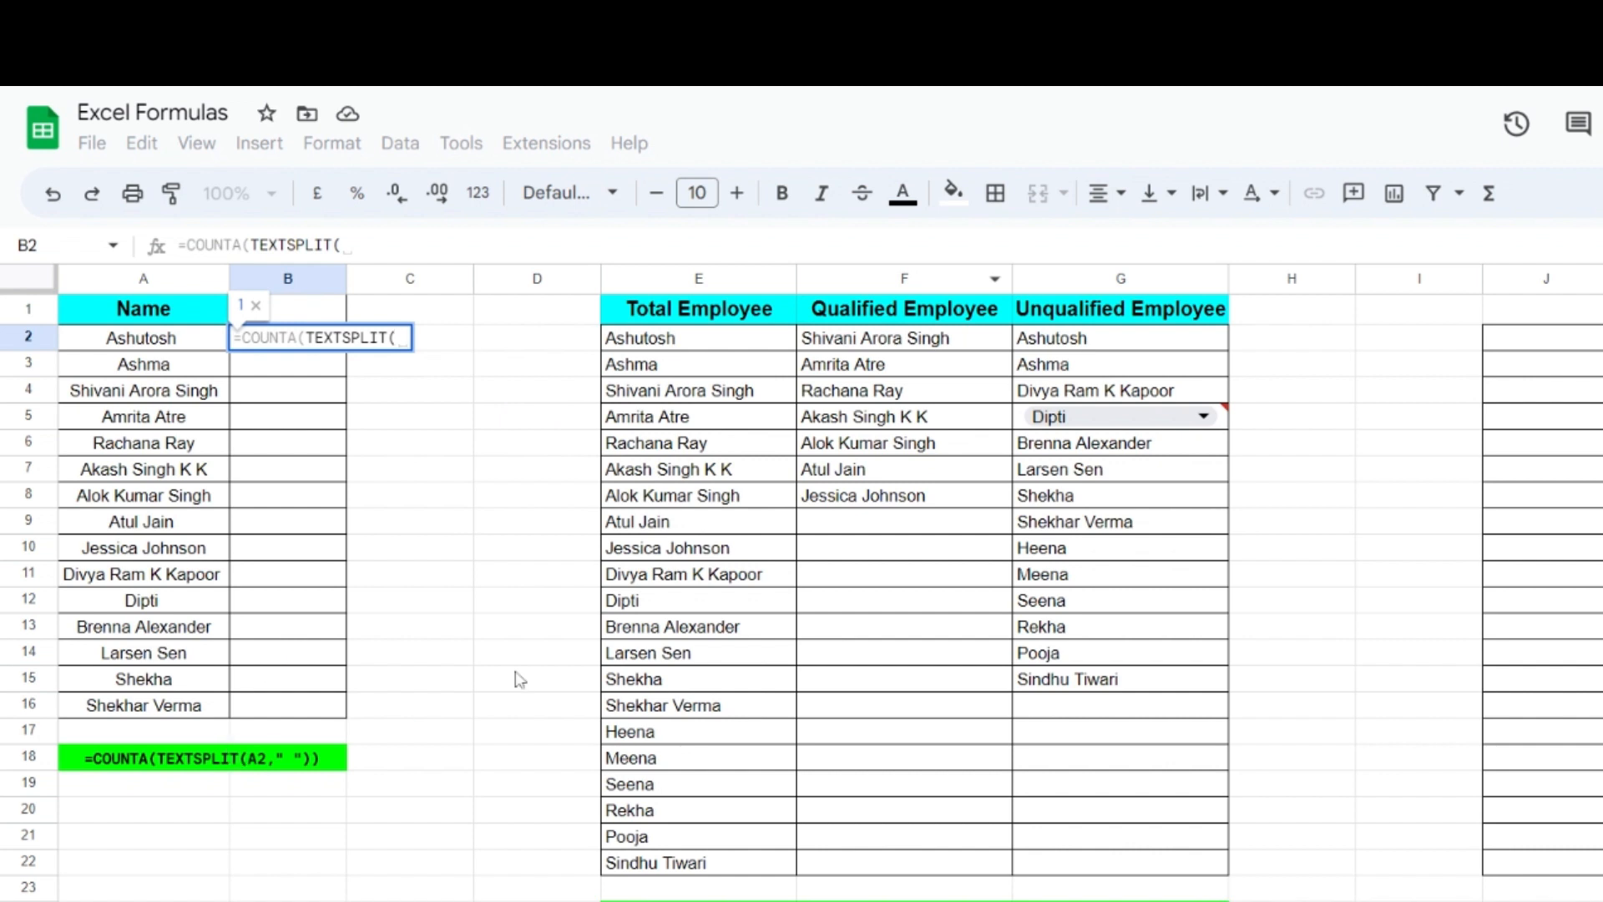
left_click(163, 343)
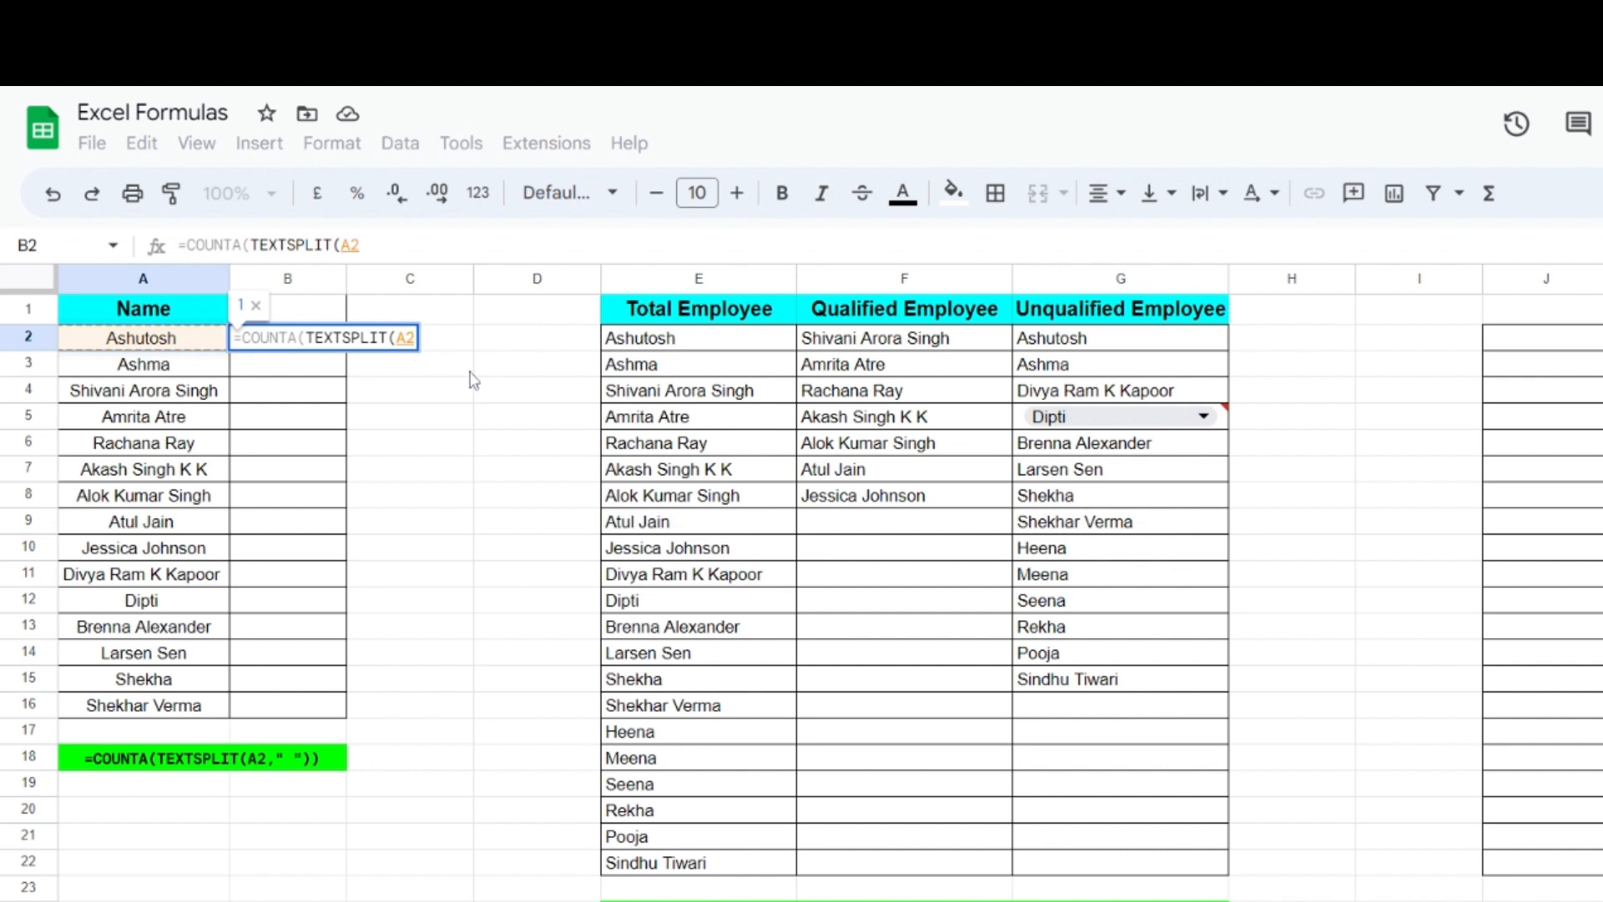
type(",")
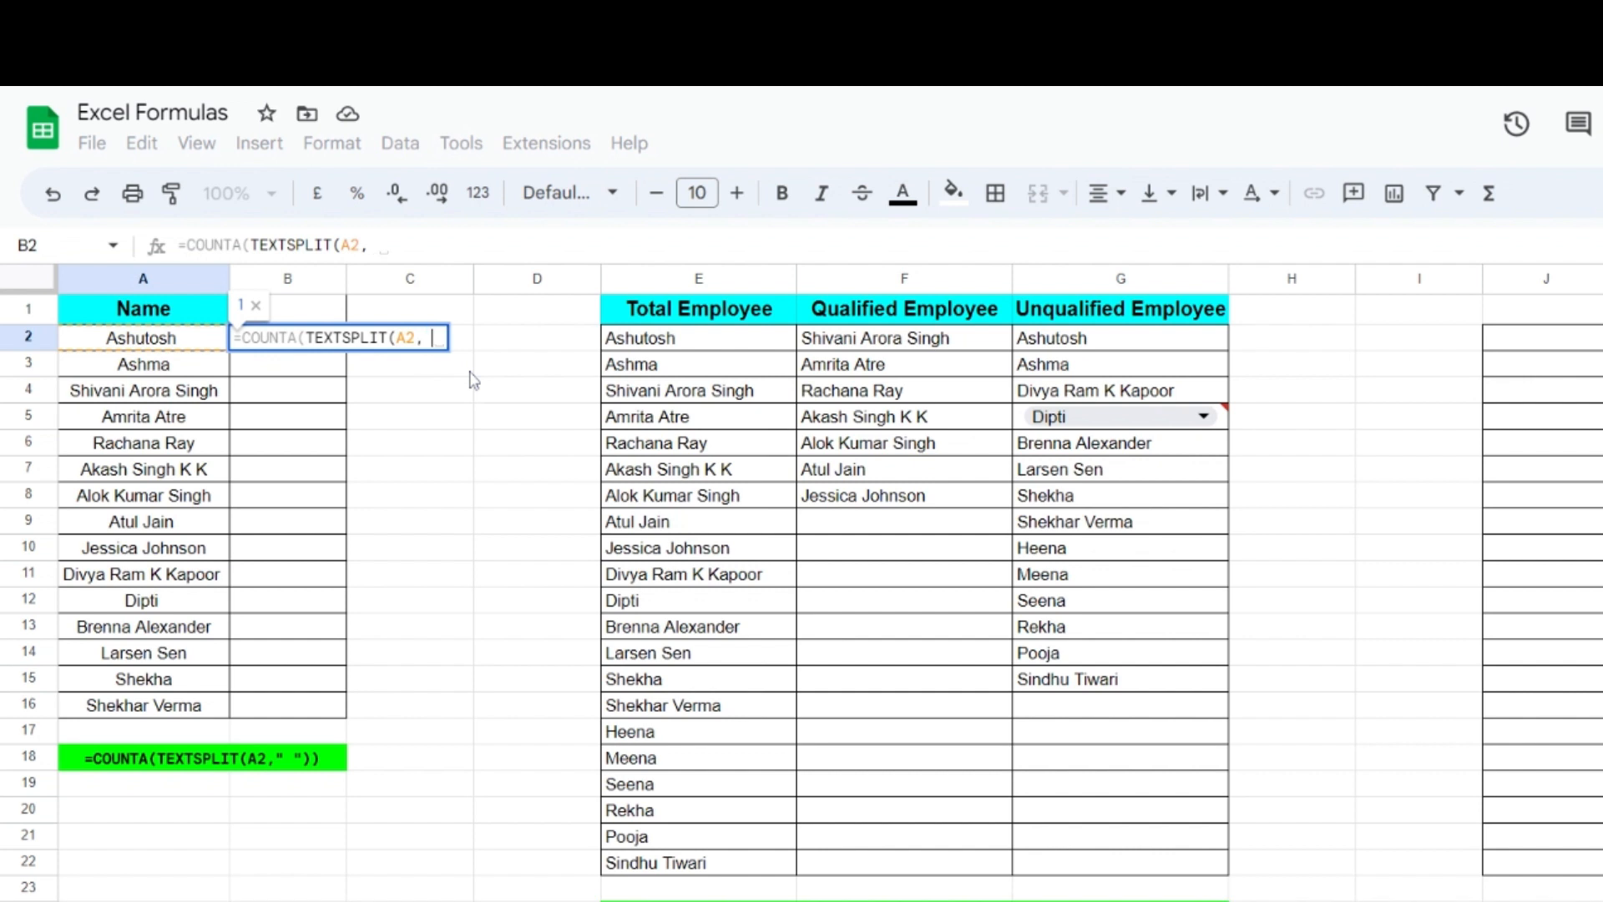
type(" \"")
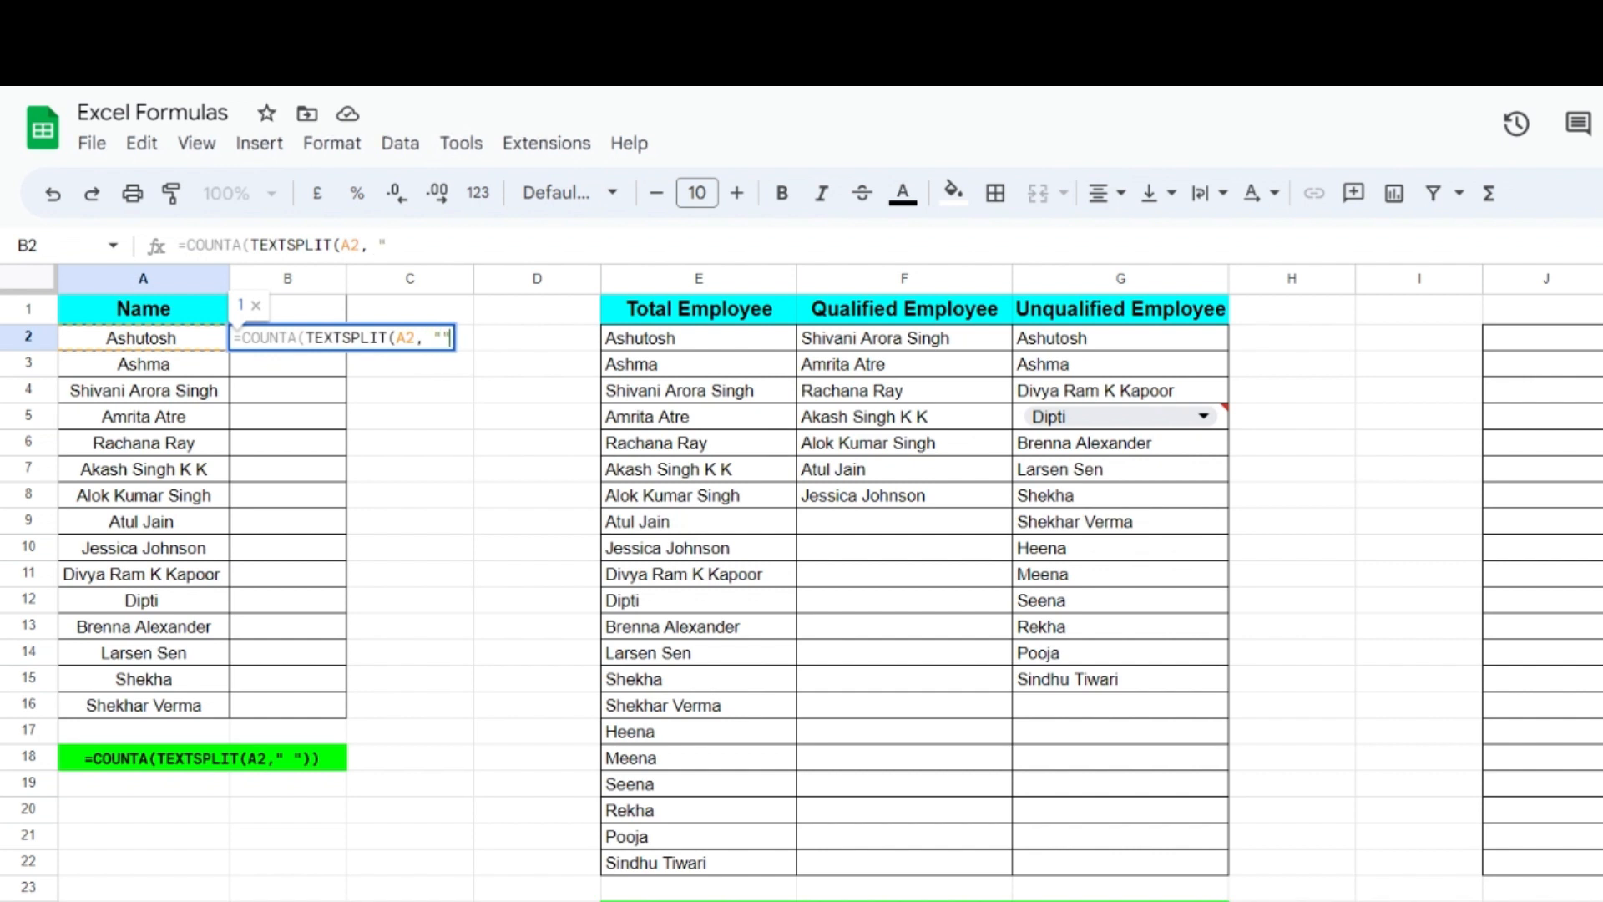
type("\")")
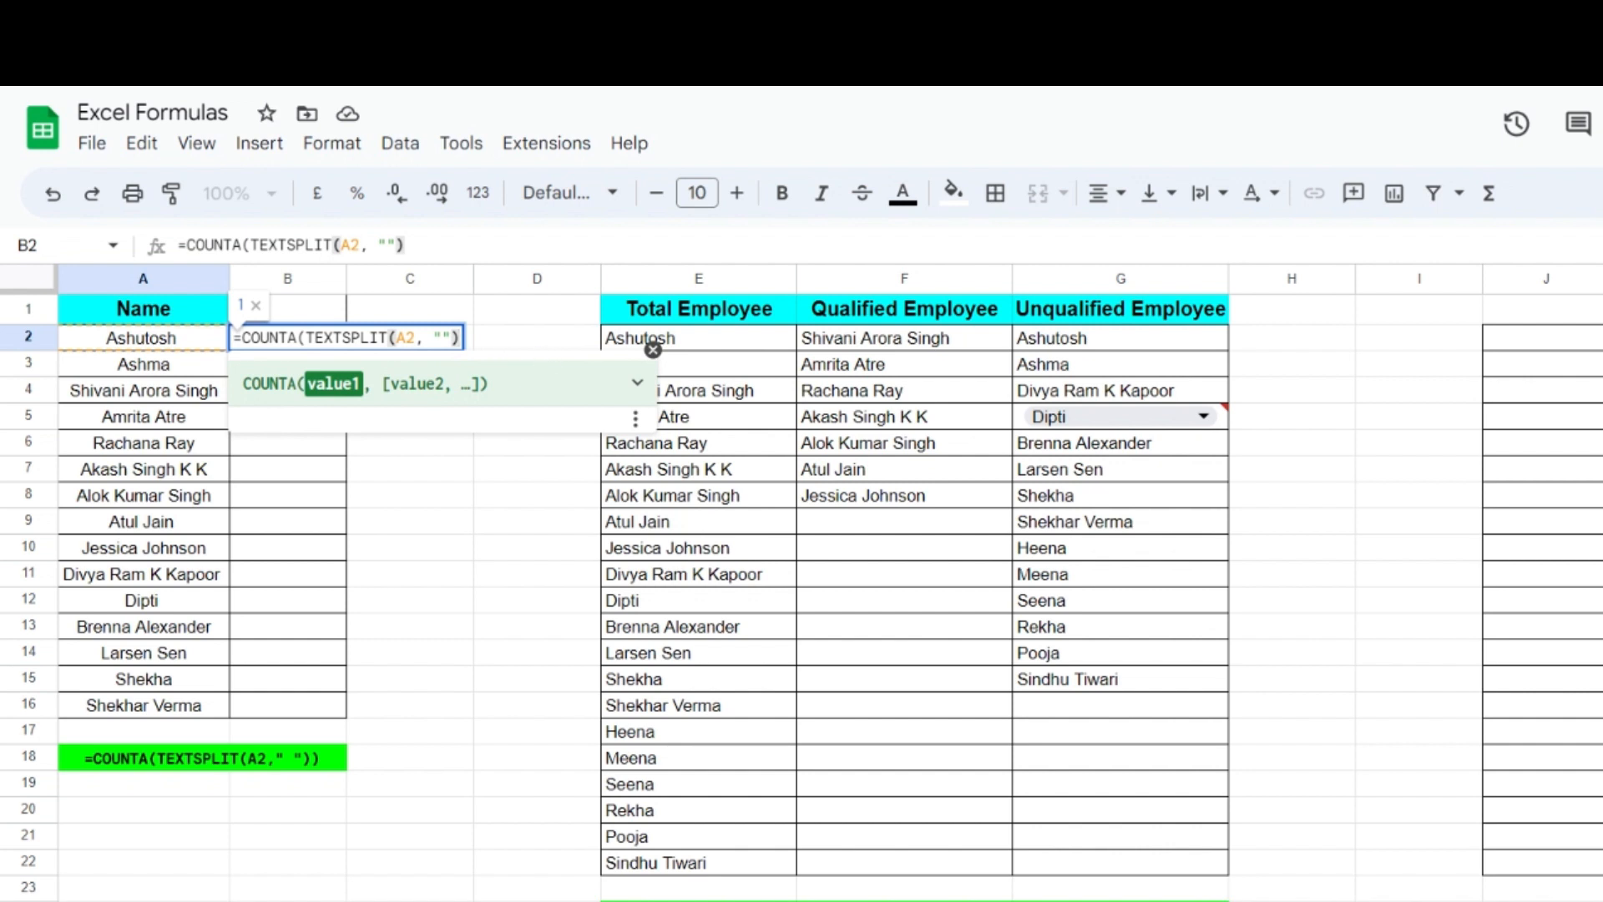
type(")")
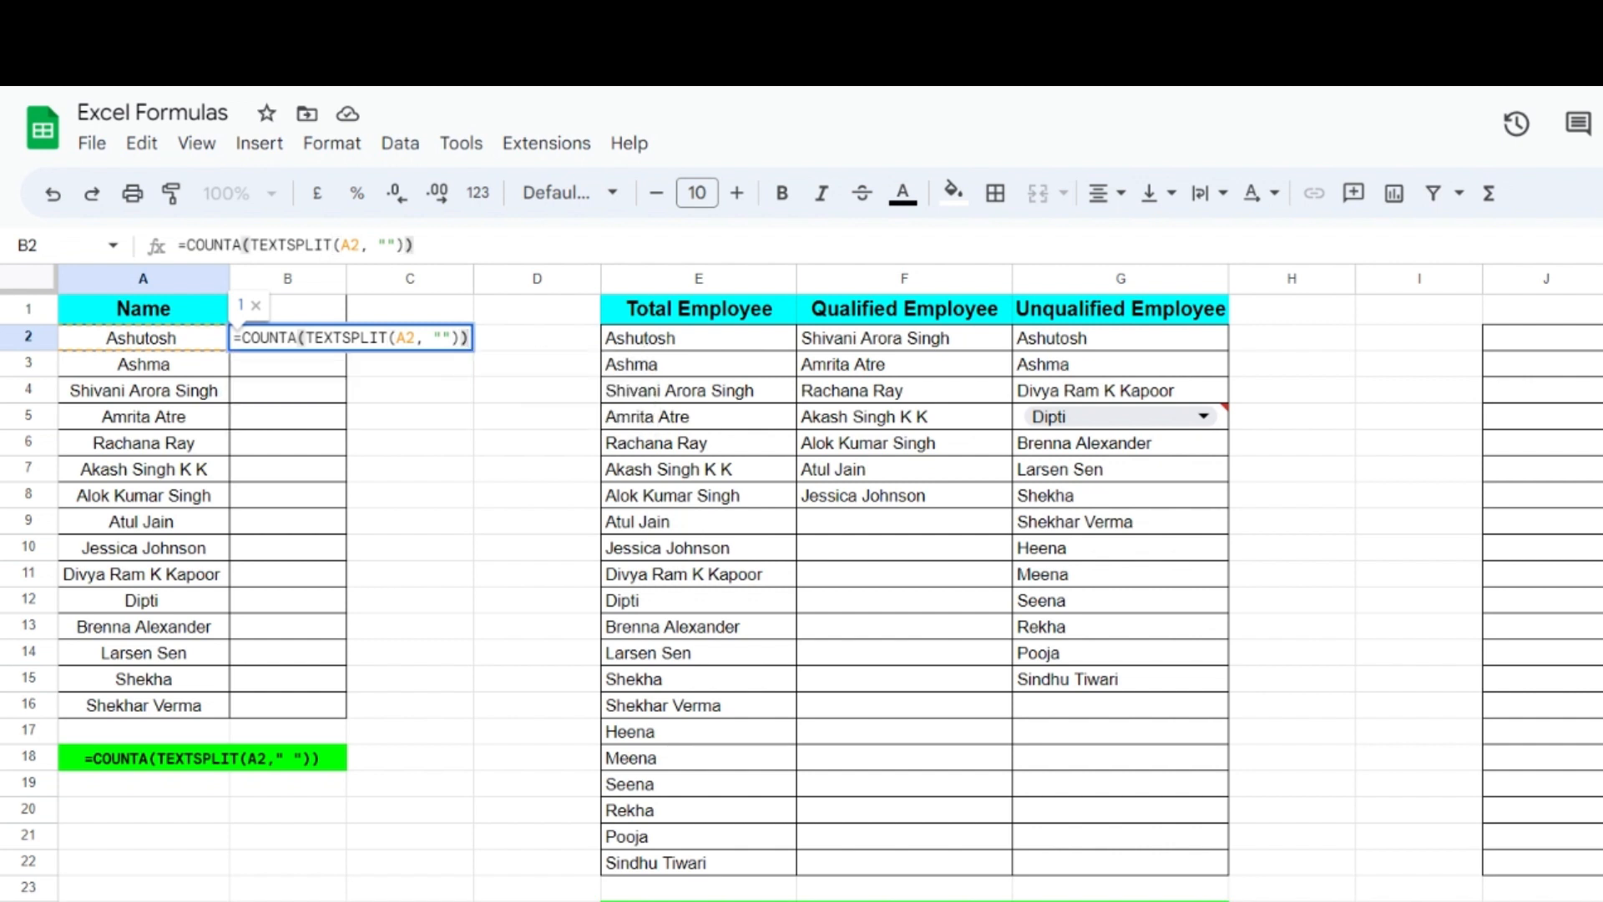
key("Return")
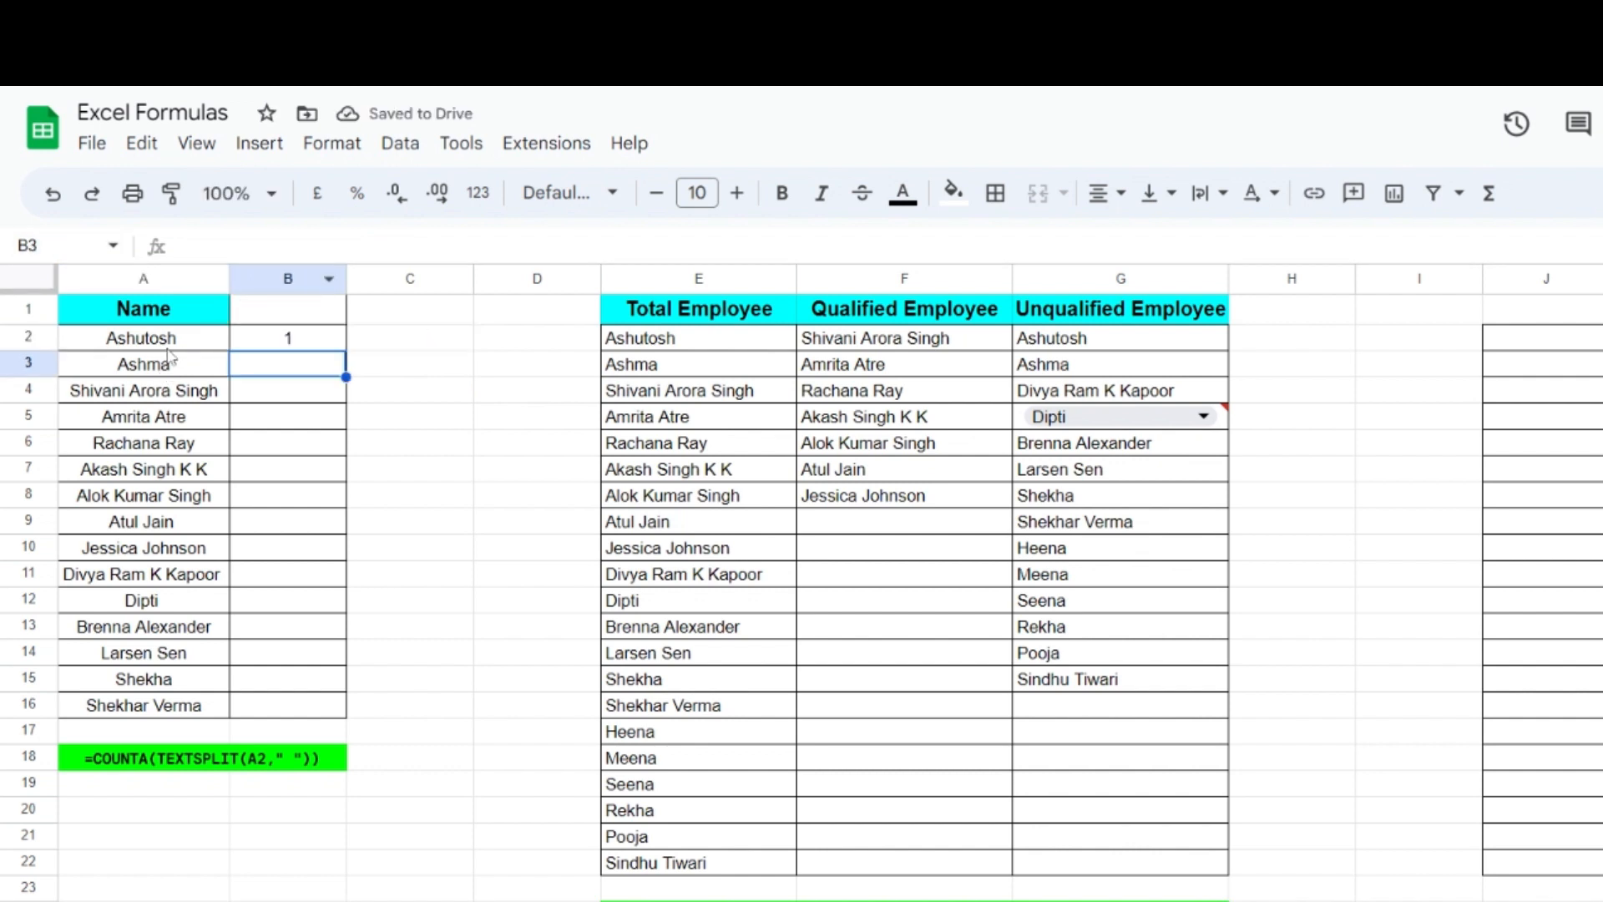
Check the new word-count formula in B2 against the name in A2 that it refers to.
left_click(167, 348)
left_click(330, 349)
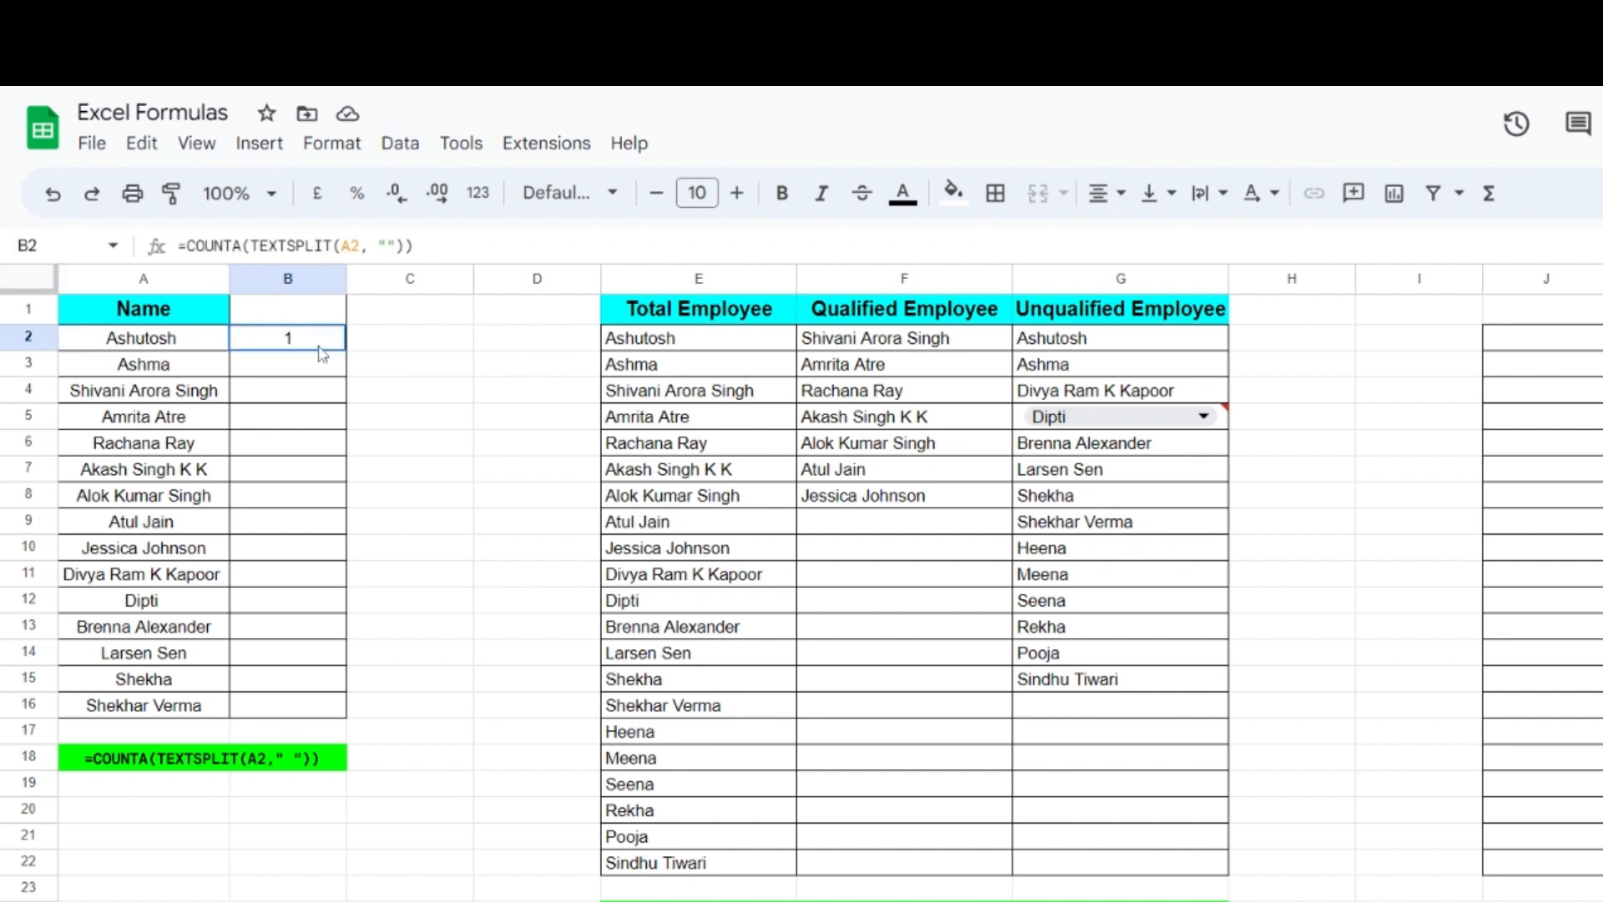
double_click(323, 354)
left_click(220, 340)
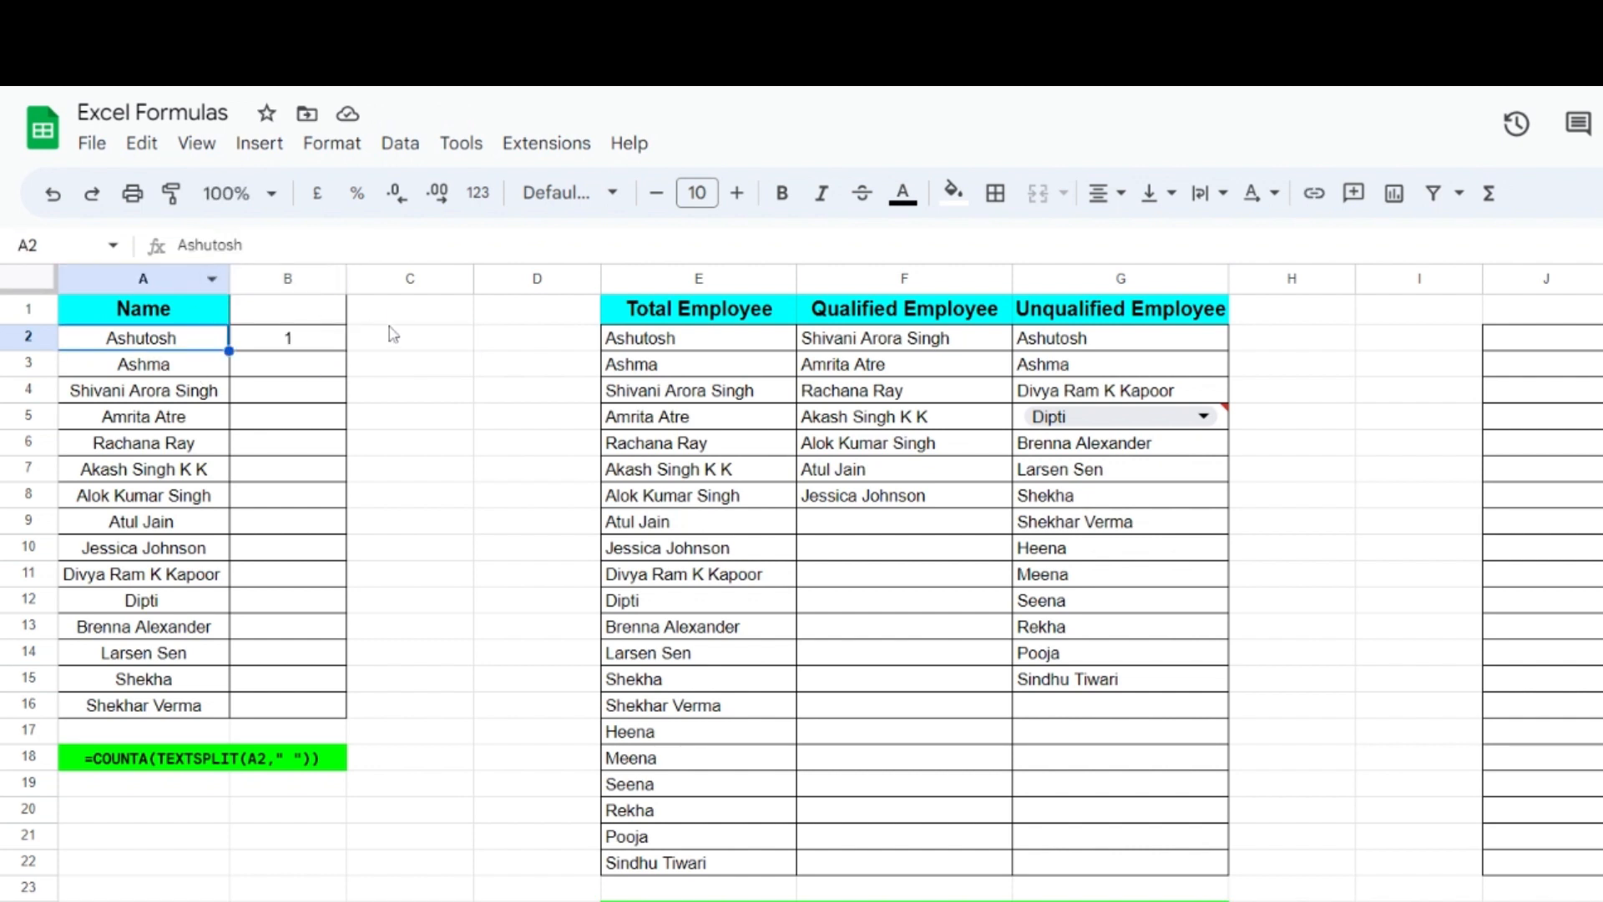
Compare the one-word and multi-word names in A3:A6 and review the word-count formula in B2 again.
left_click(178, 371)
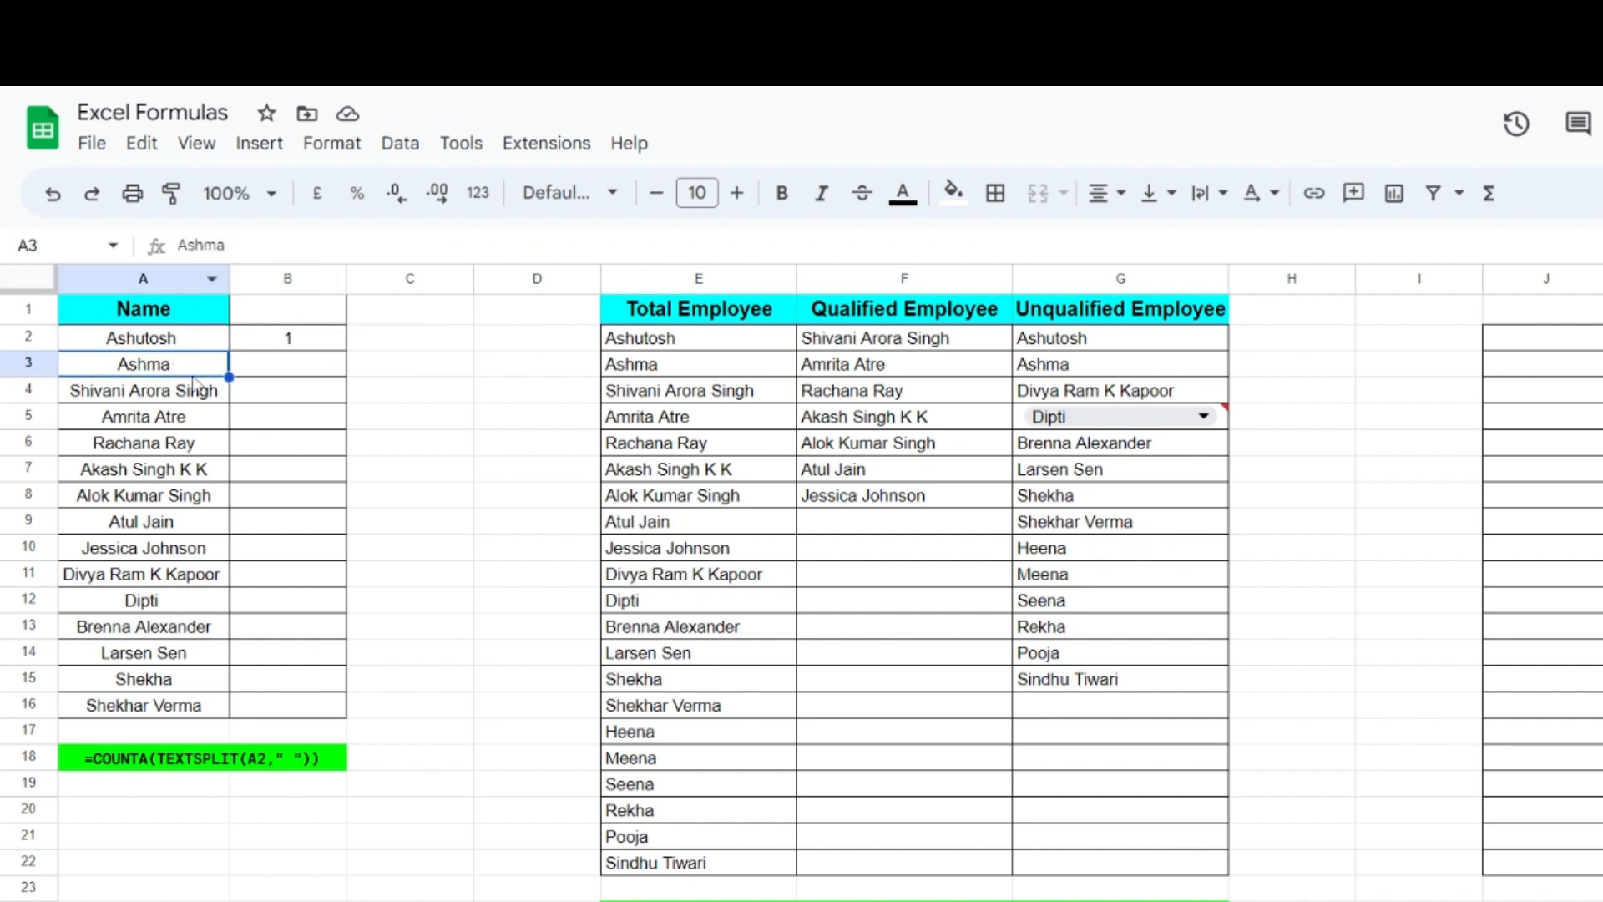
left_click(195, 394)
left_click(184, 367)
left_click(192, 394)
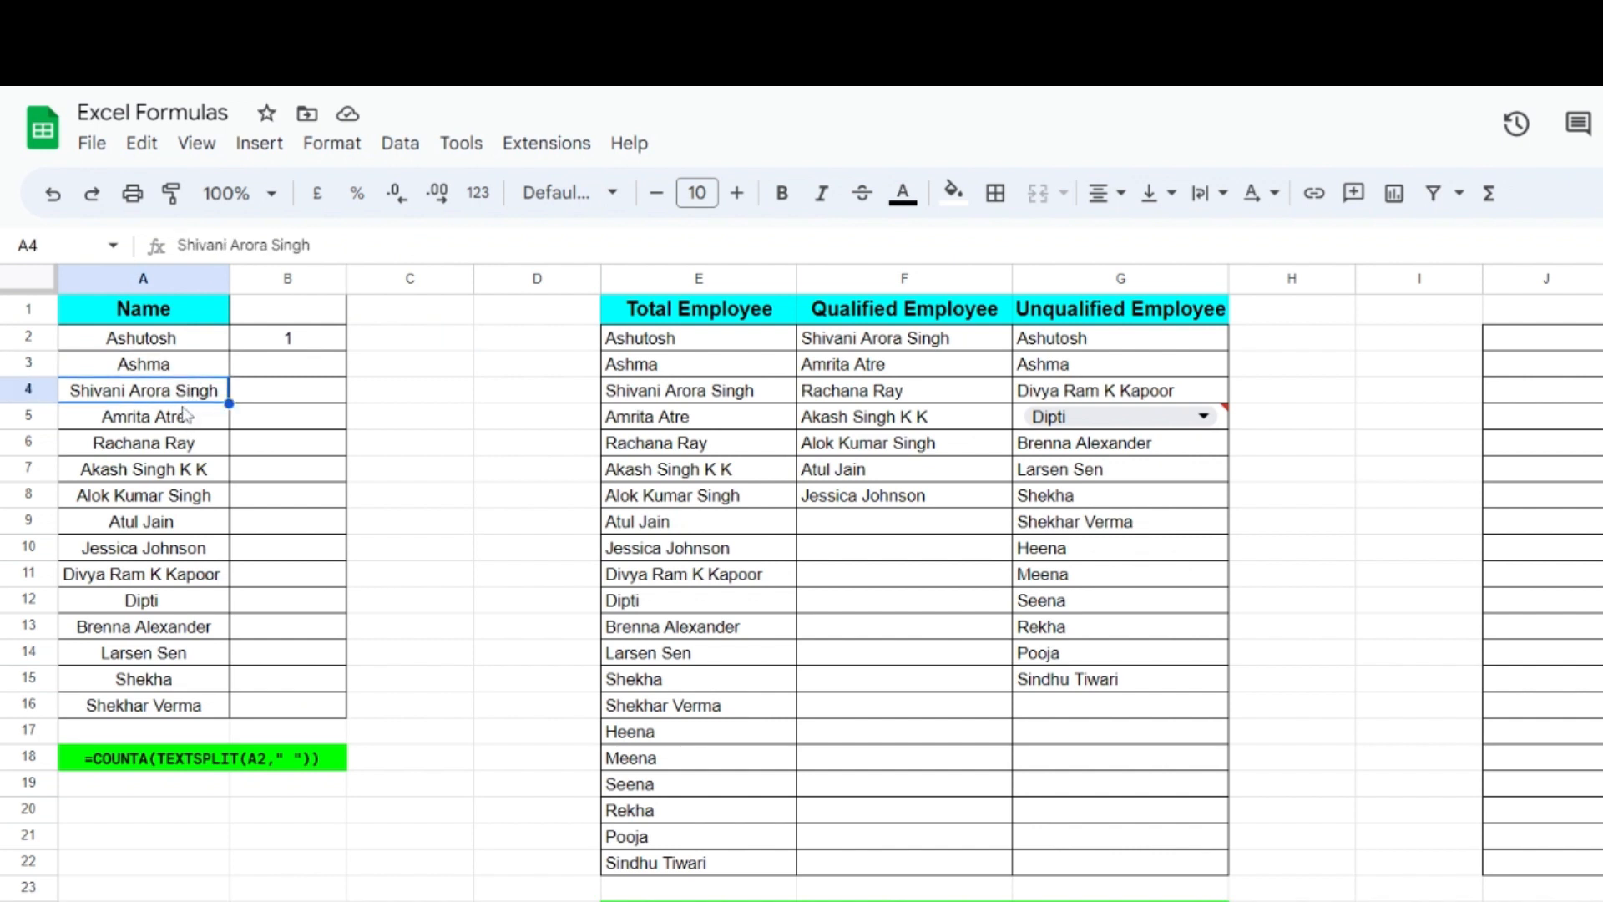
left_click(190, 422)
left_click(190, 441)
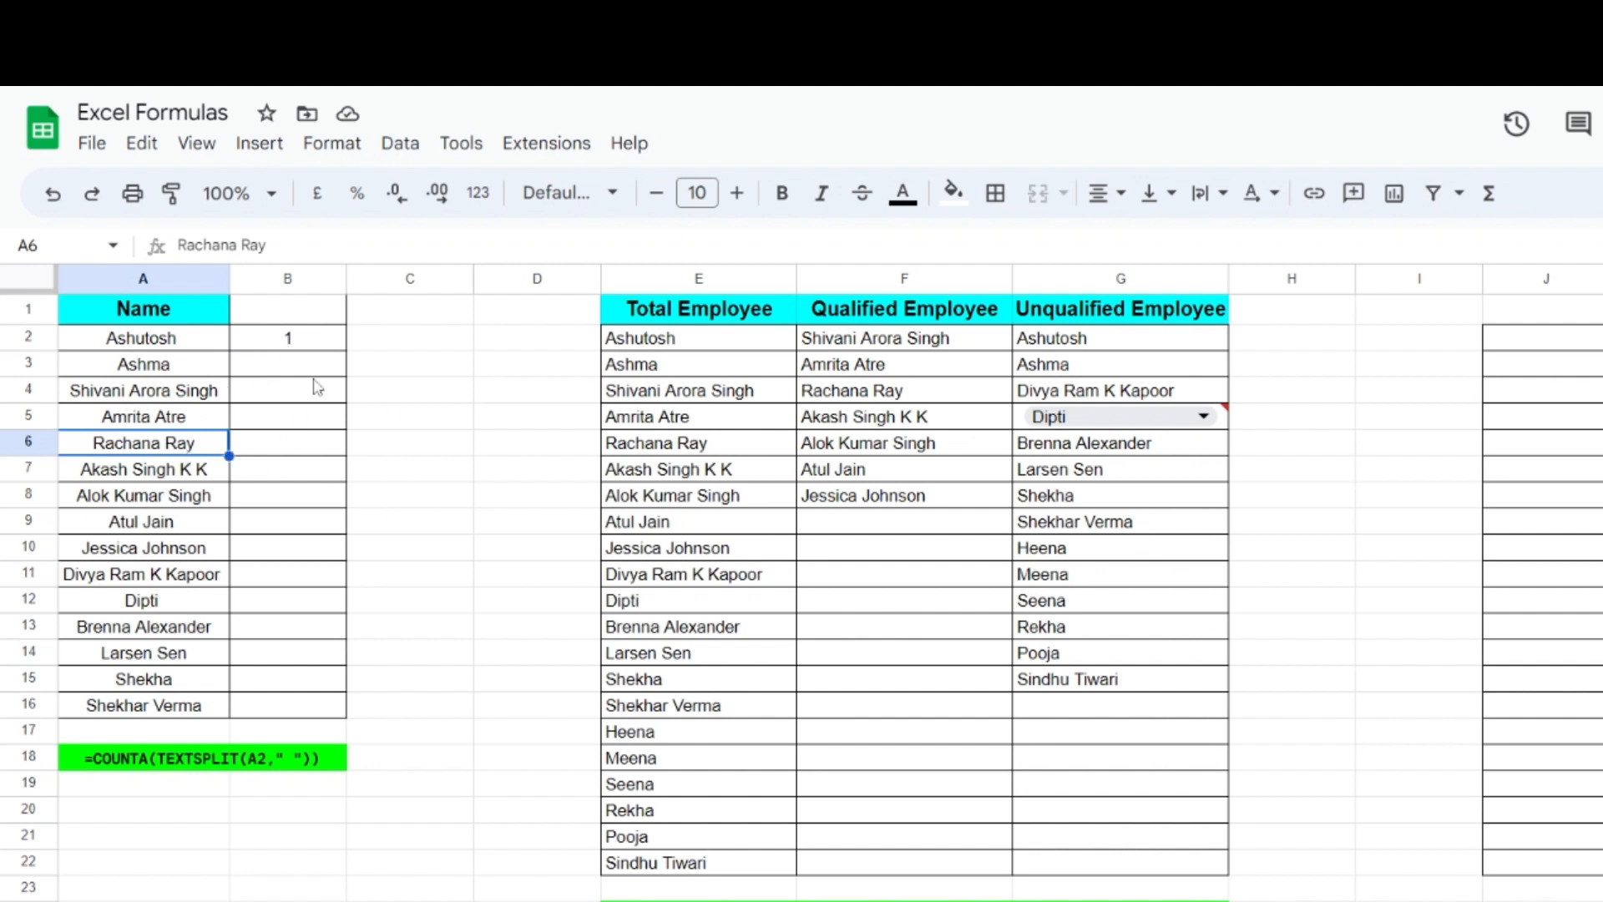
left_click(322, 344)
double_click(326, 346)
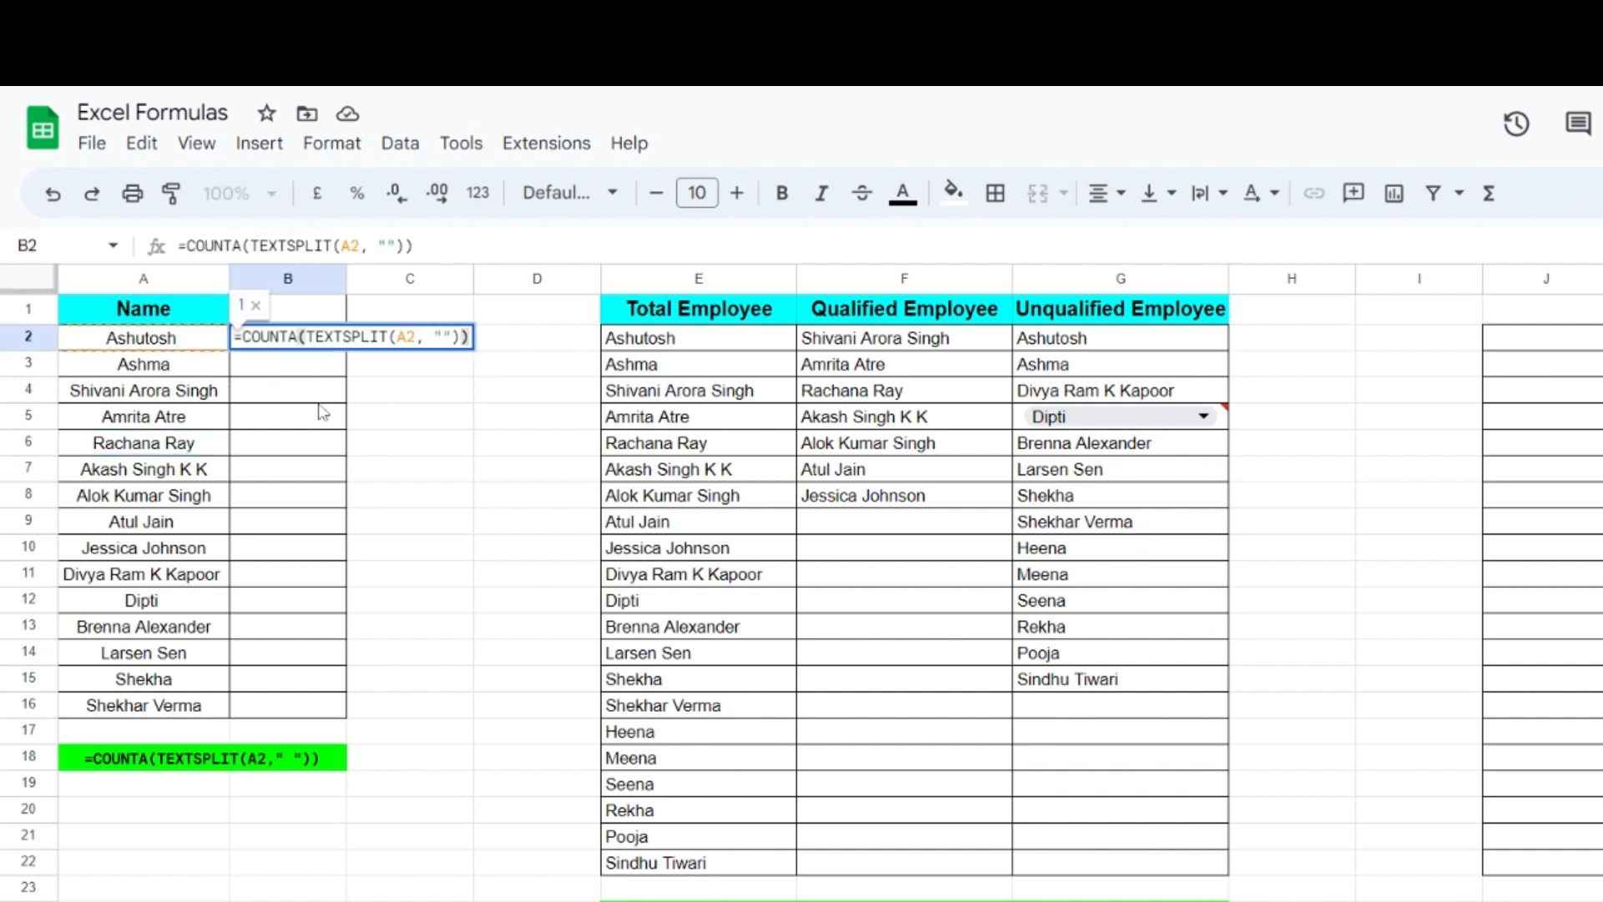
left_click(274, 396)
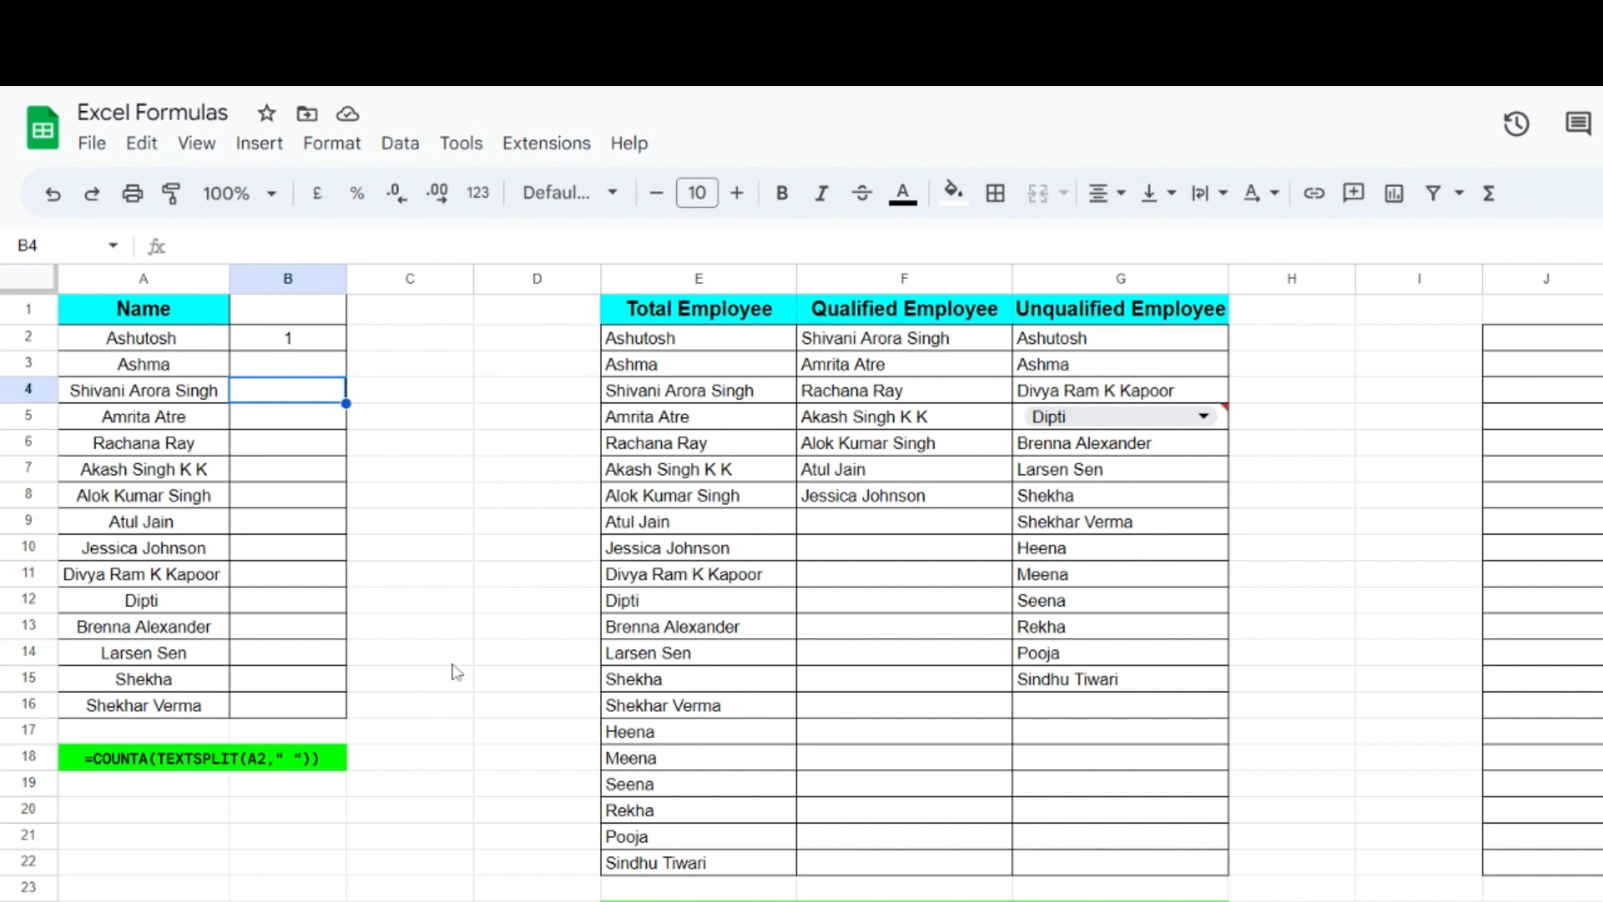
Examine the Total, Qualified and Unqualified Employee table and the reference FILTER formula in the green cell E24:G24.
left_click(766, 473)
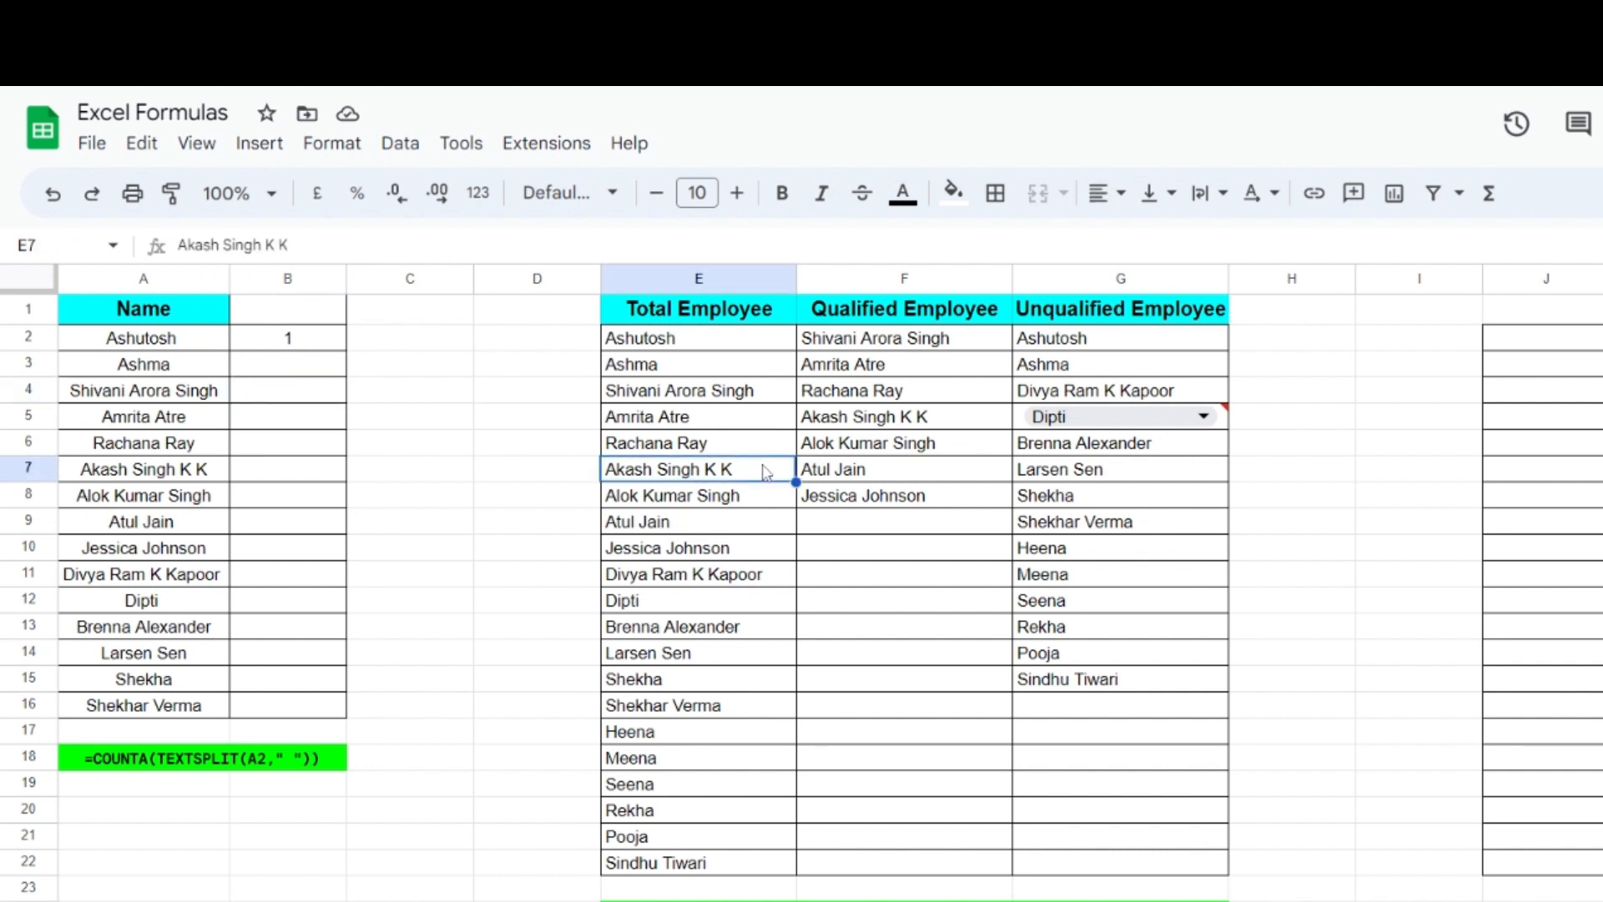
left_click_drag(739, 310, 1109, 785)
left_click(835, 525)
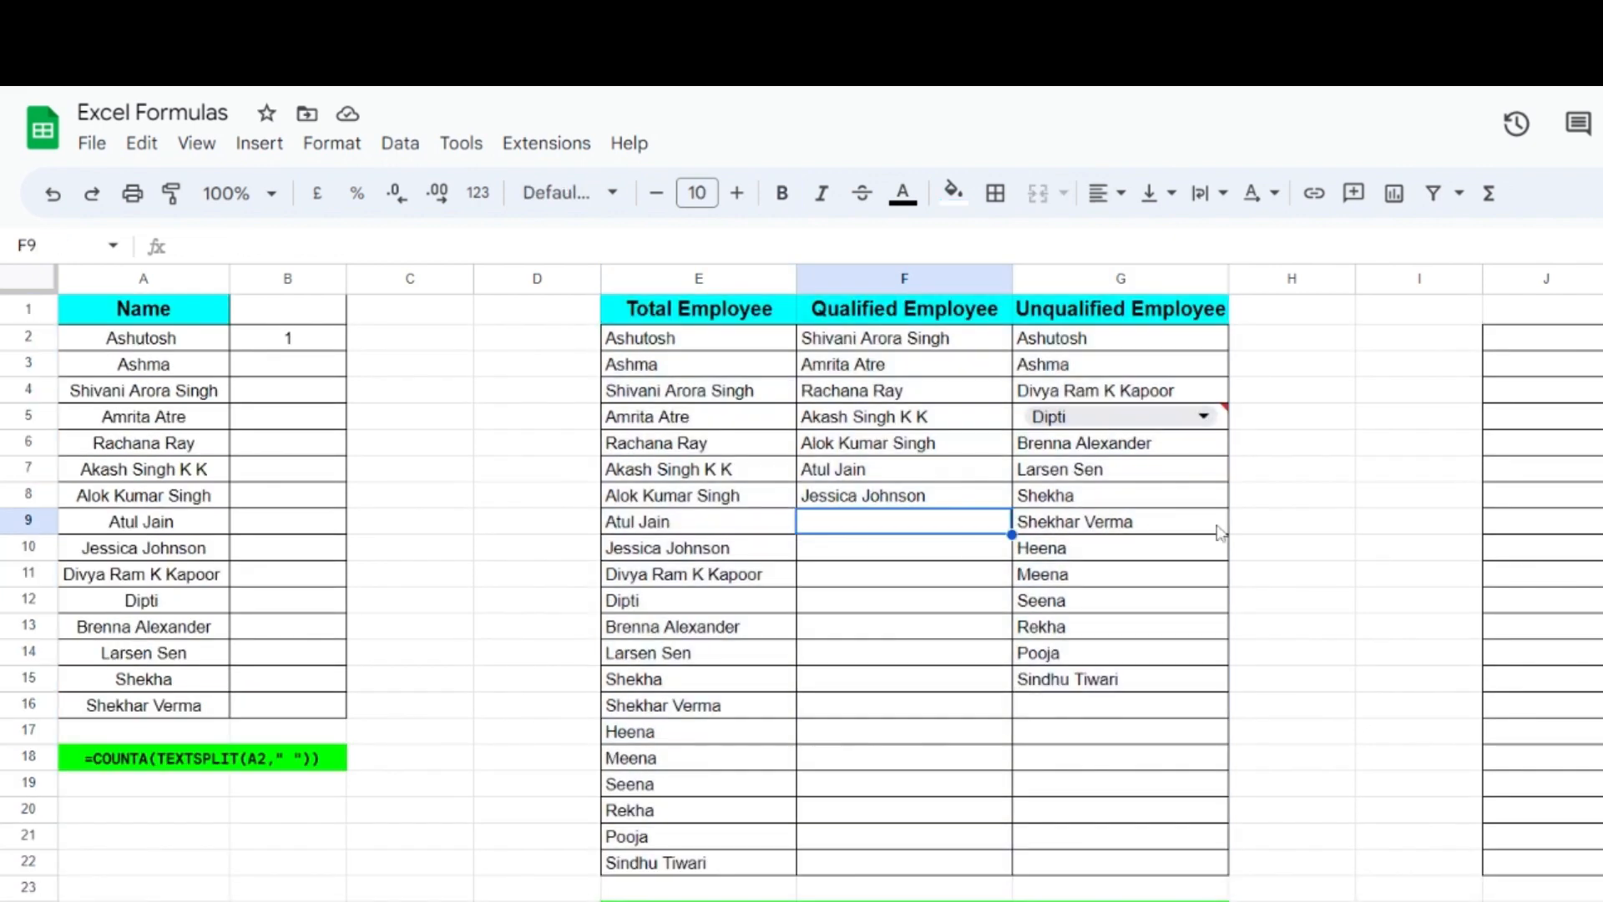
scroll(802, 596, "down", 7)
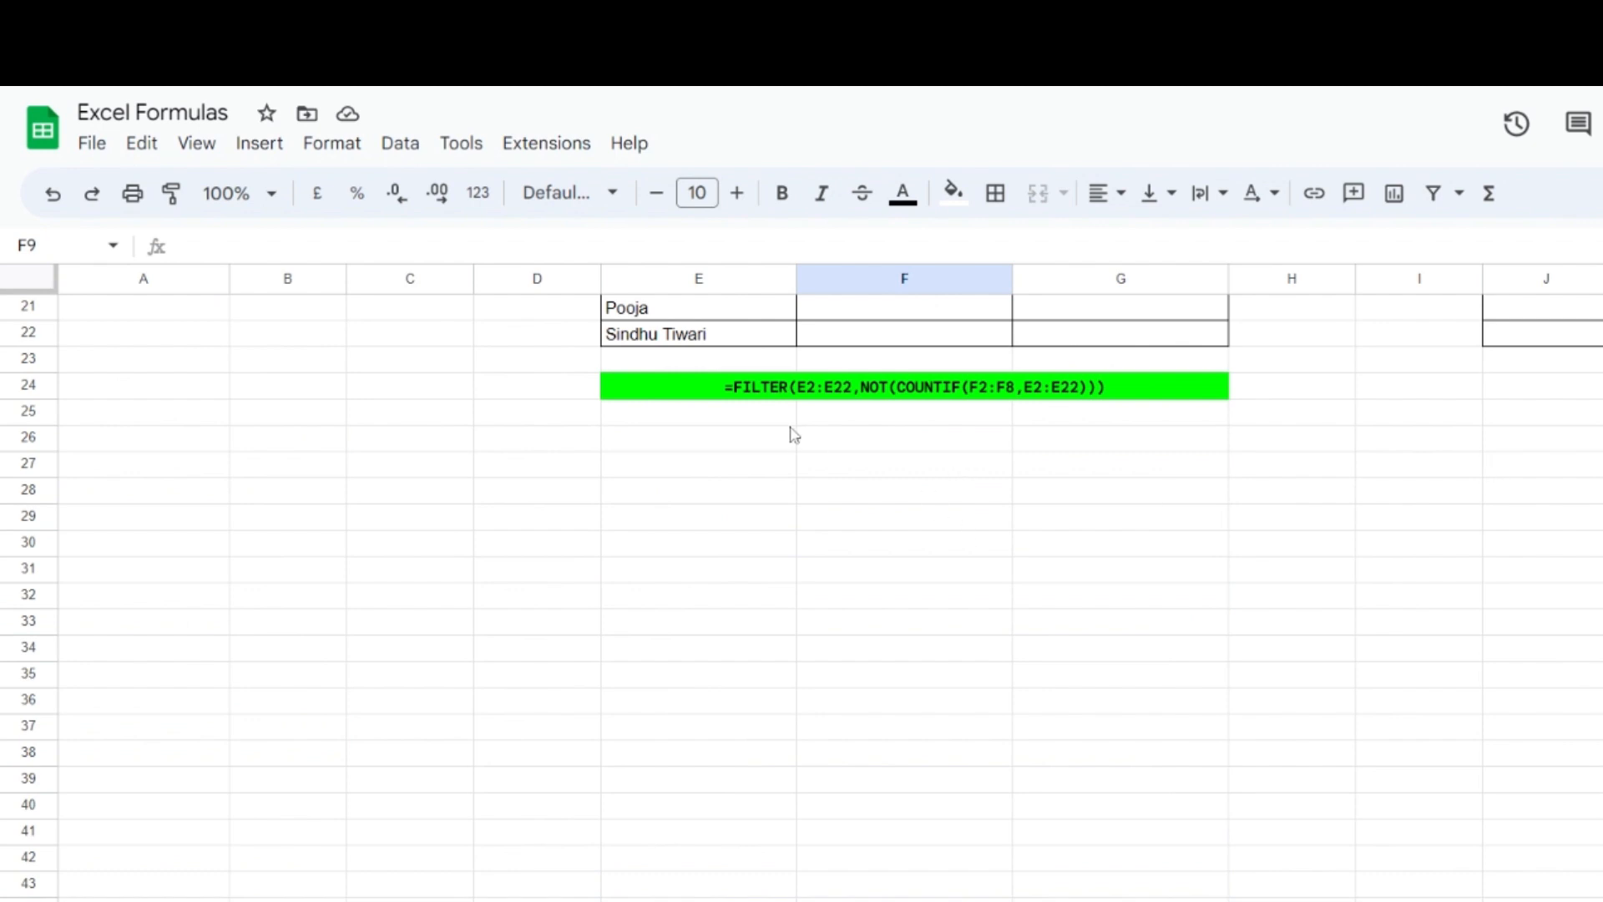
left_click(776, 397)
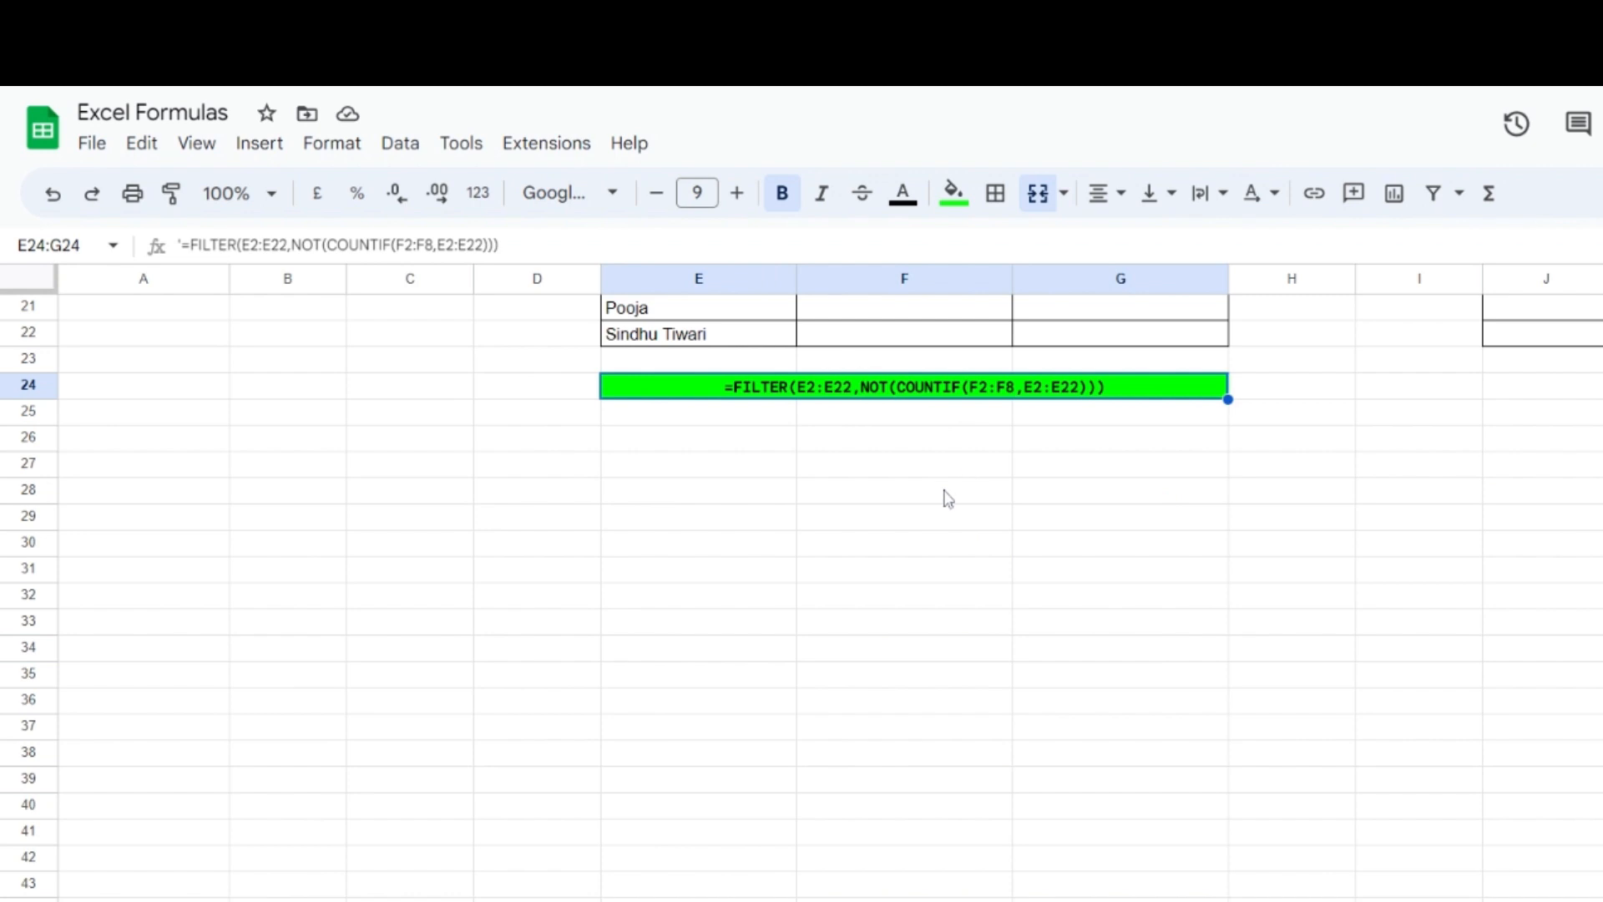
scroll(947, 498, "up", 7)
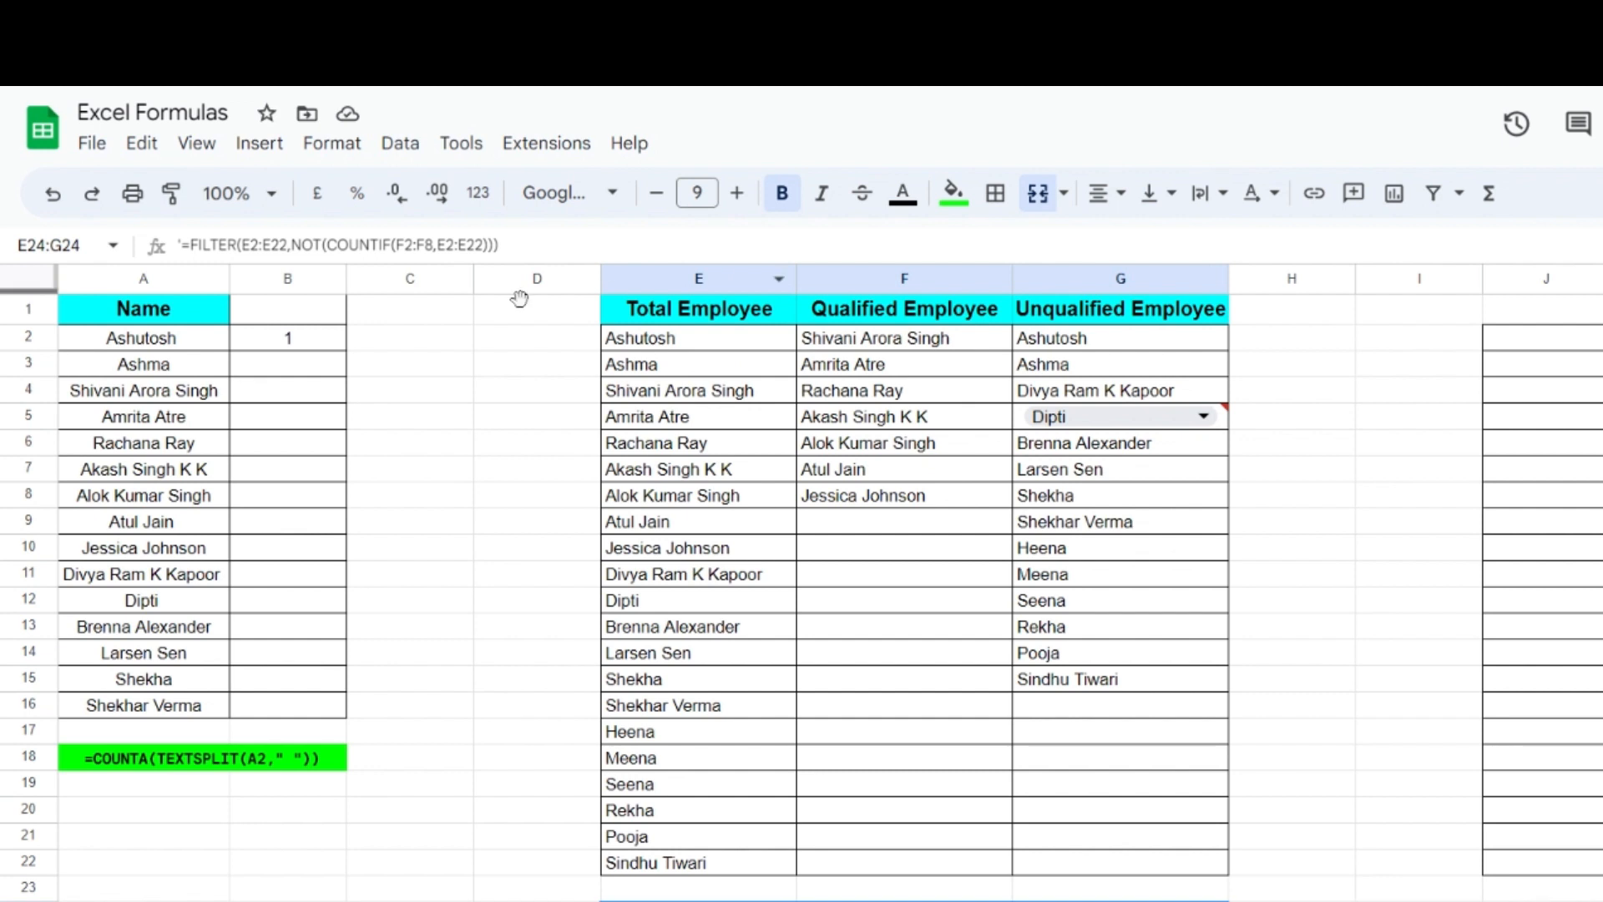
Review the full Total Employee list in E2:E22.
left_click(713, 342)
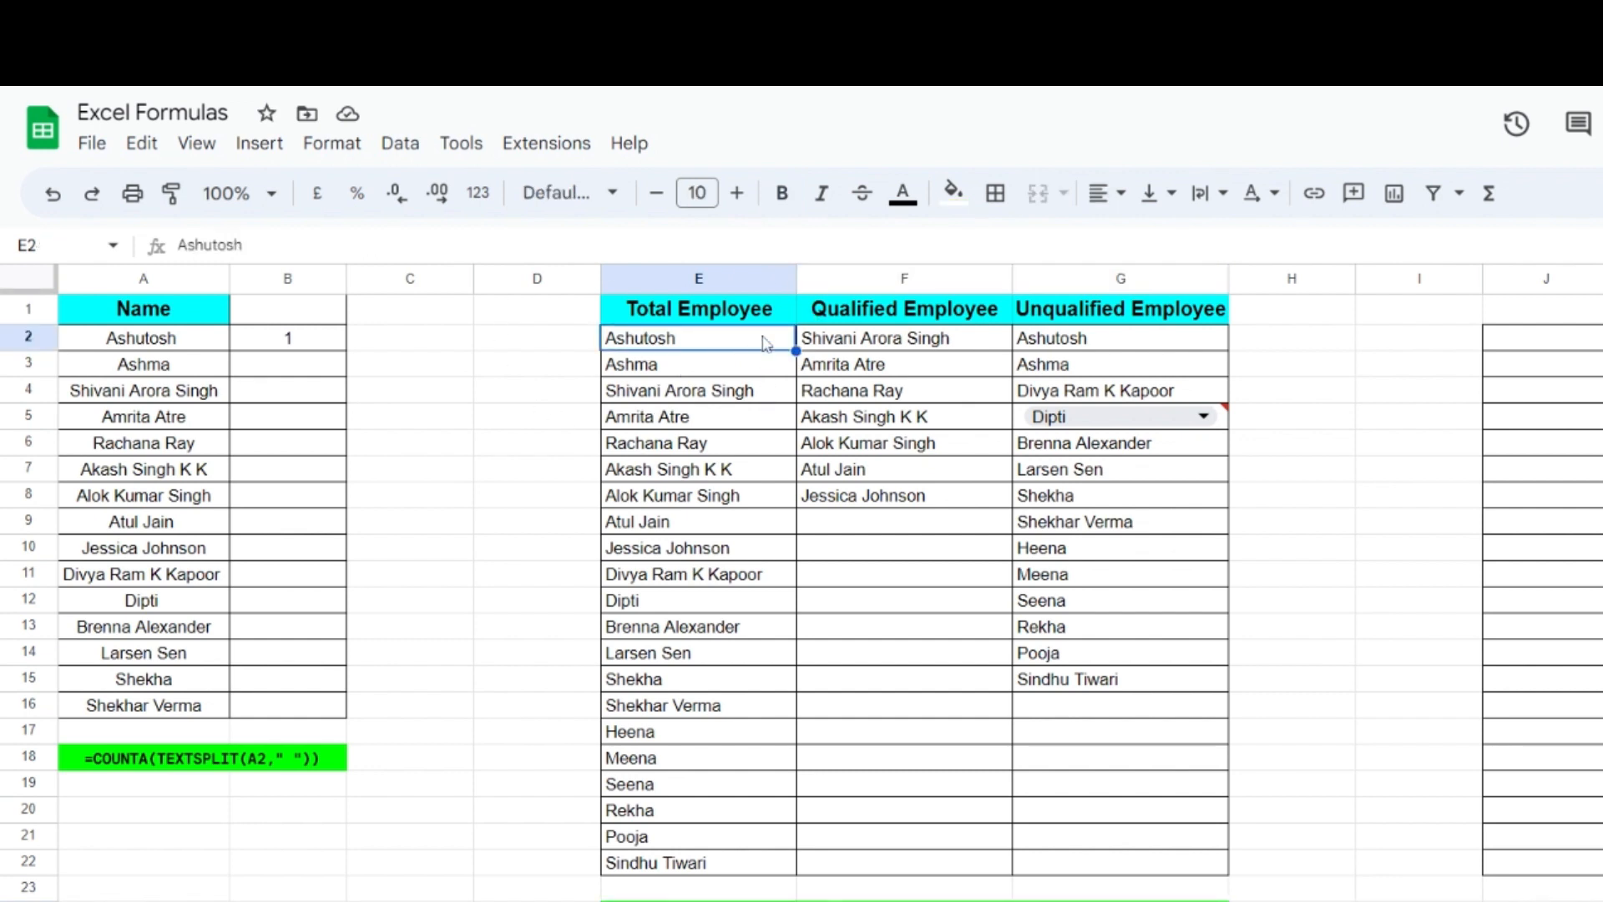
left_click_drag(766, 338, 758, 872)
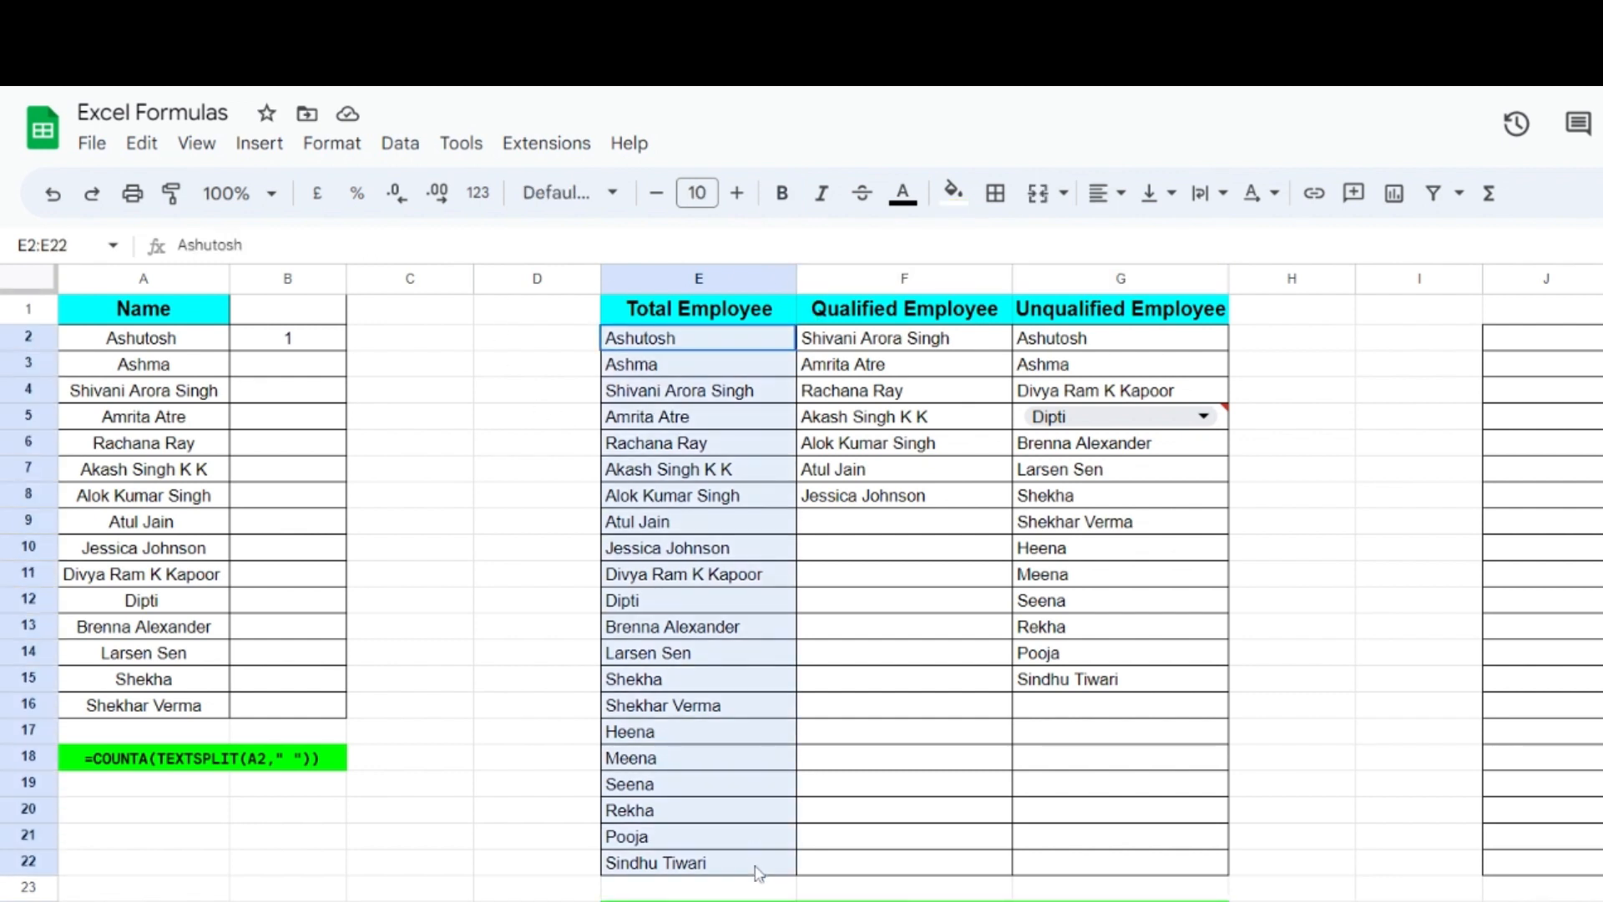
left_click(720, 449)
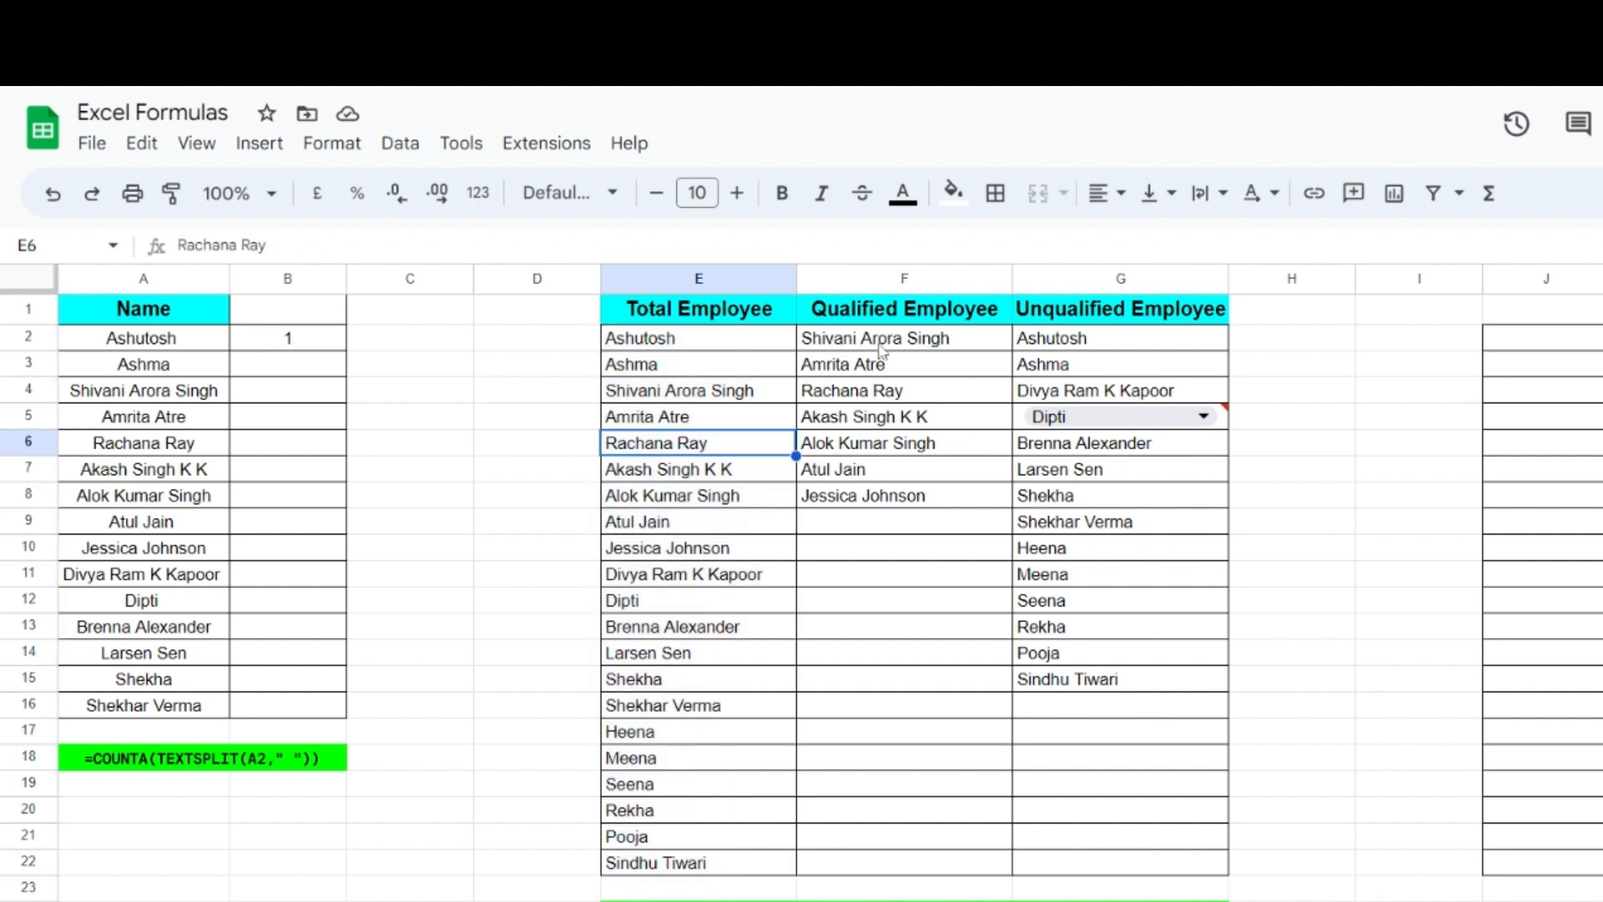
left_click(924, 344)
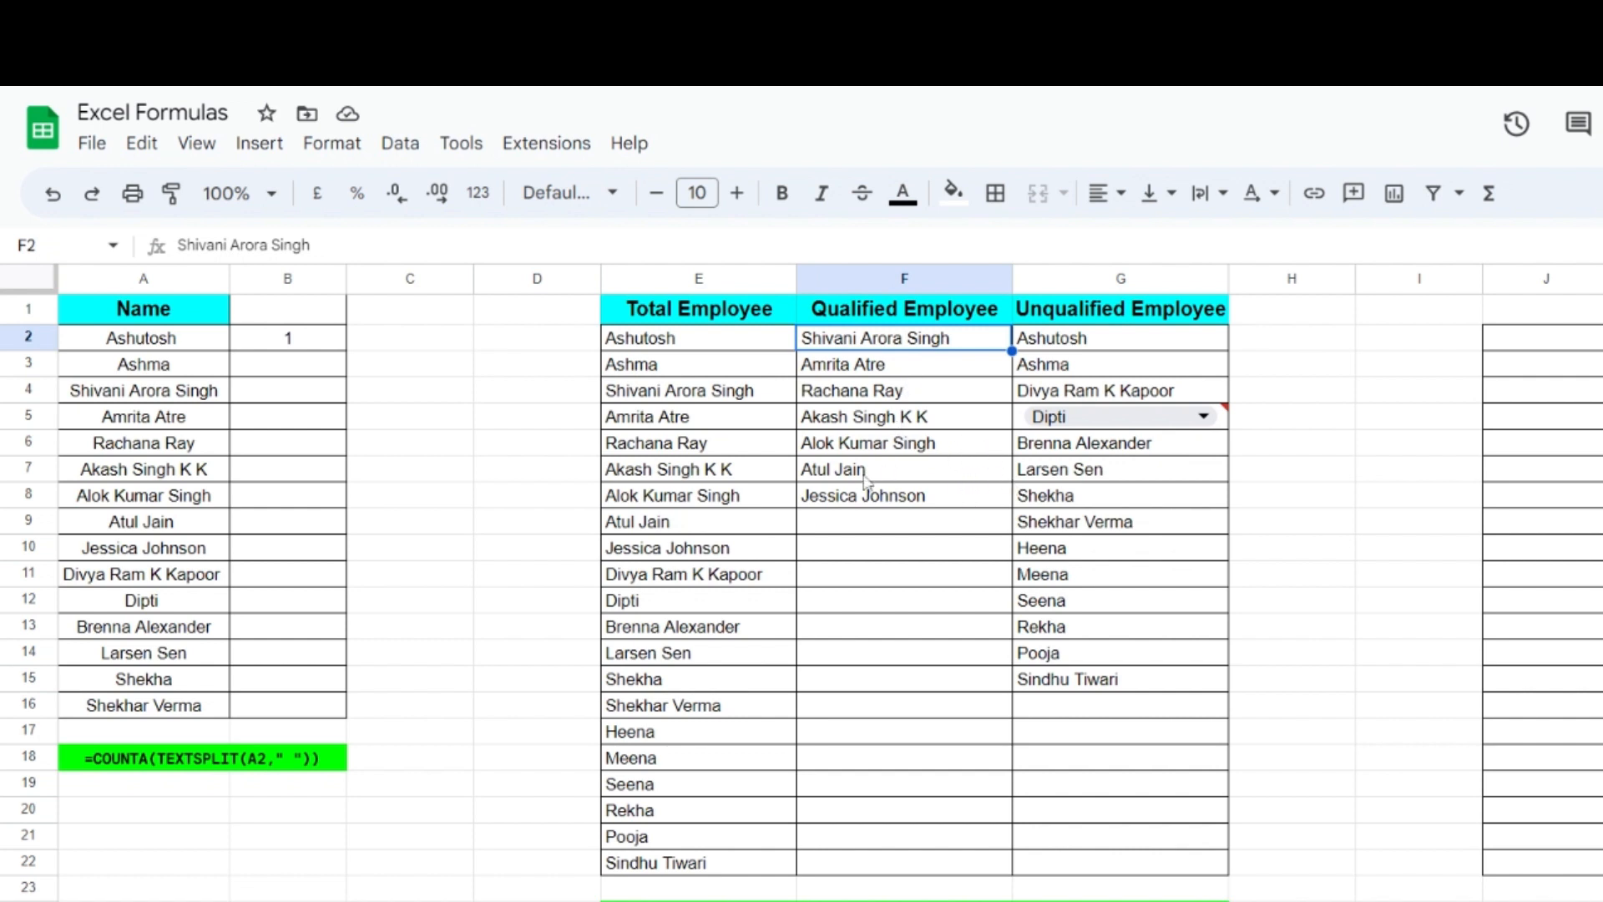
mouse_move(934, 349)
left_mouse_down()
mouse_move(944, 499)
mouse_move(937, 364)
left_mouse_up()
left_click(926, 529)
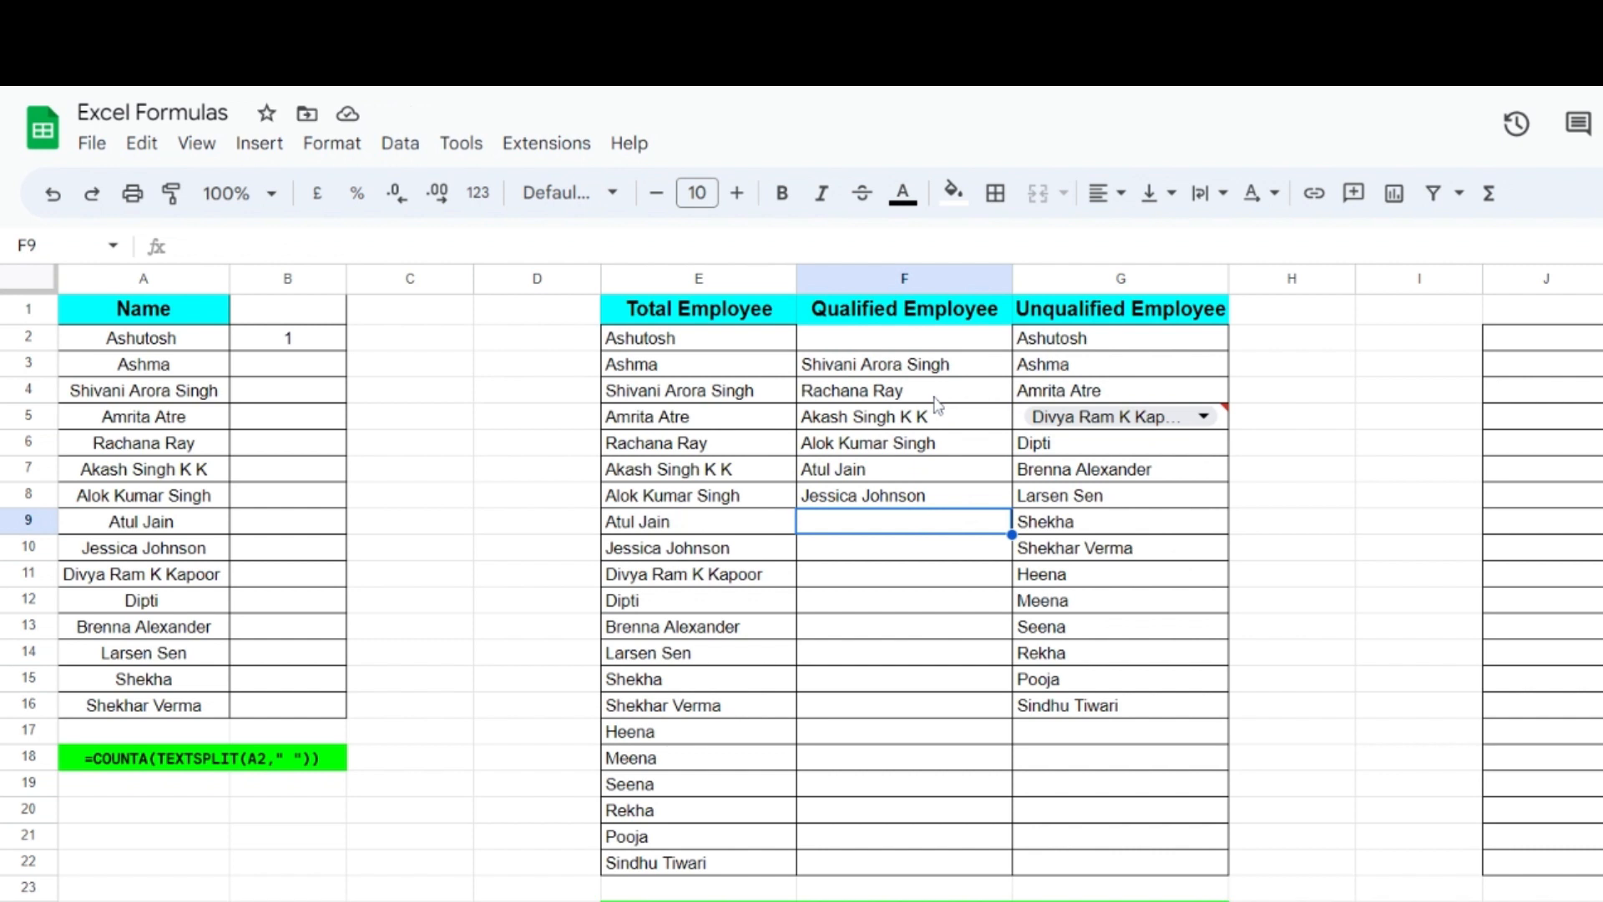
key("ctrl+z")
left_click(959, 531)
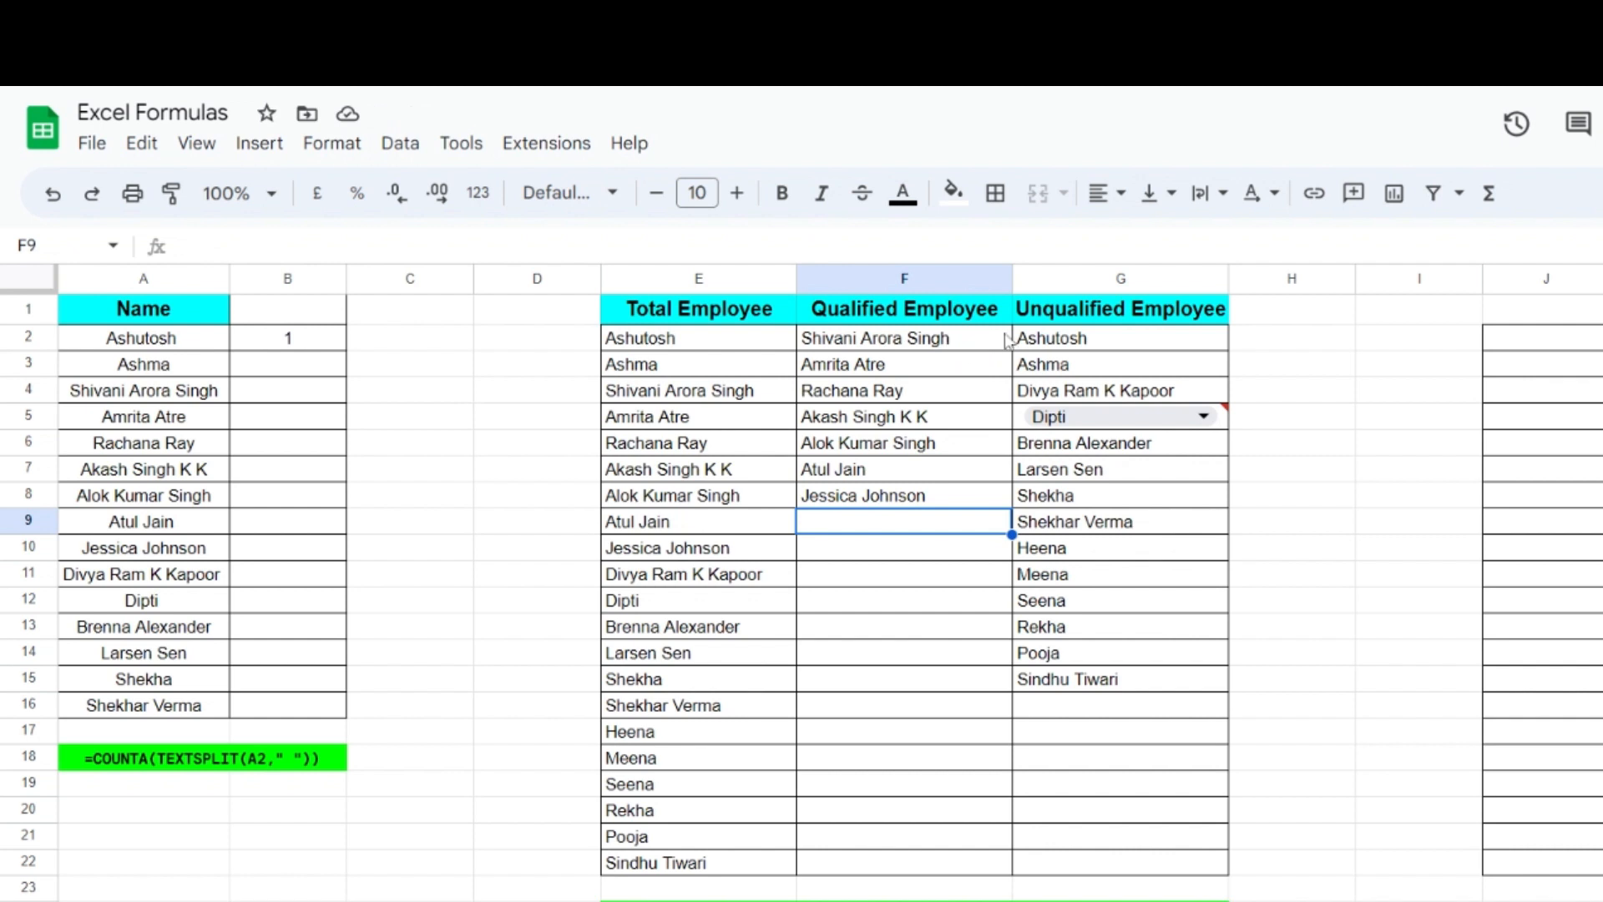
Review the Qualified Employee names in F2:F8.
left_click_drag(989, 344, 983, 497)
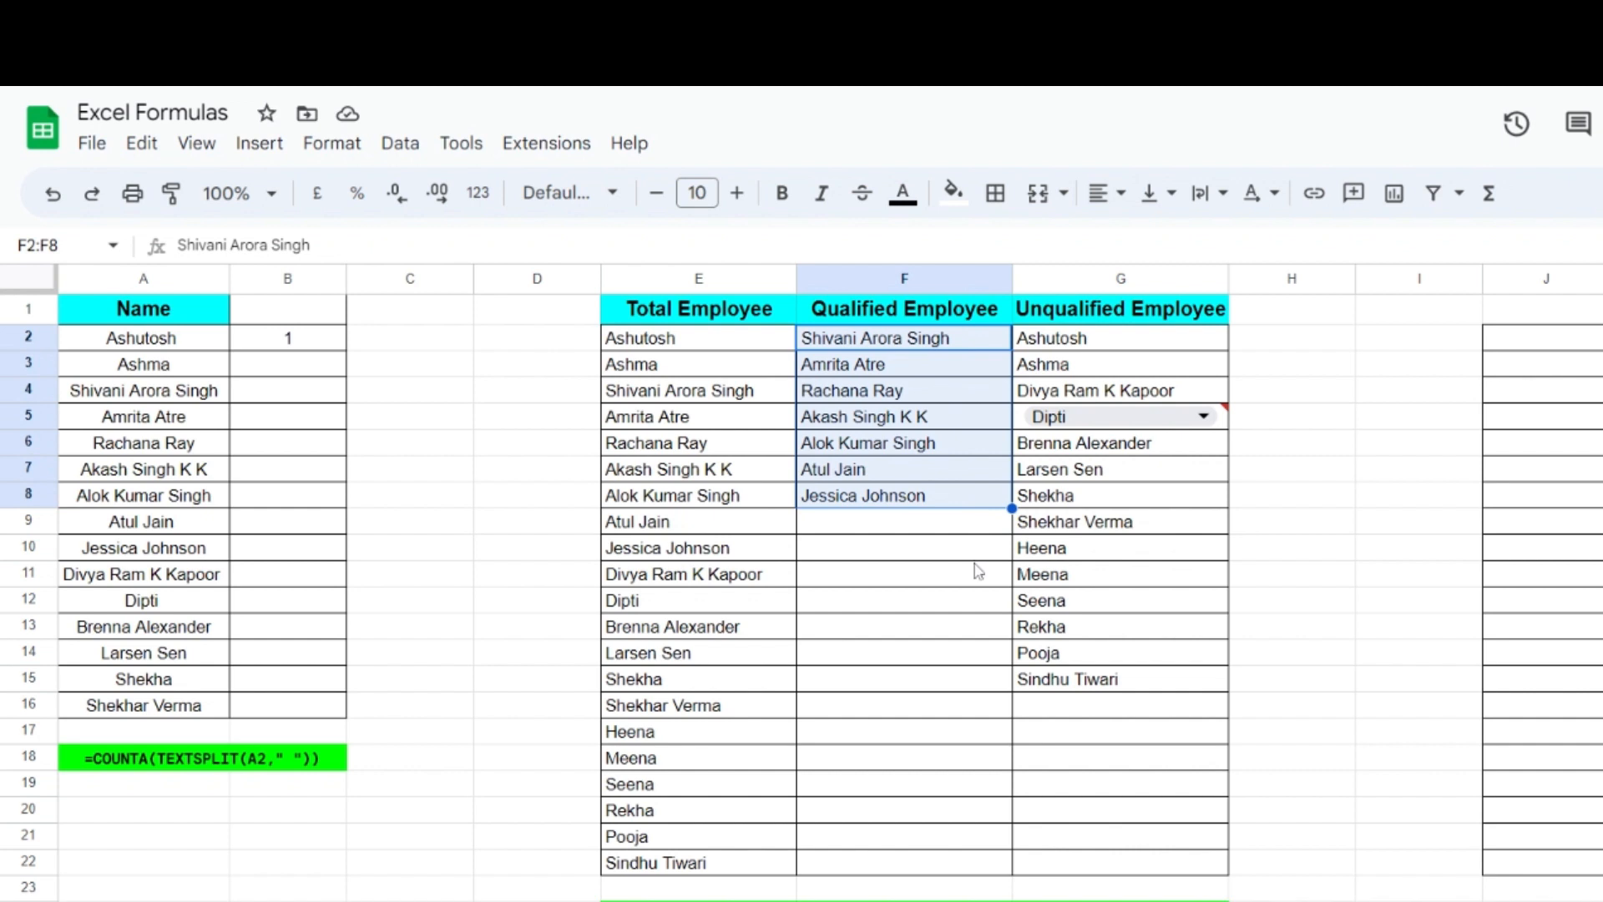
left_click(947, 576)
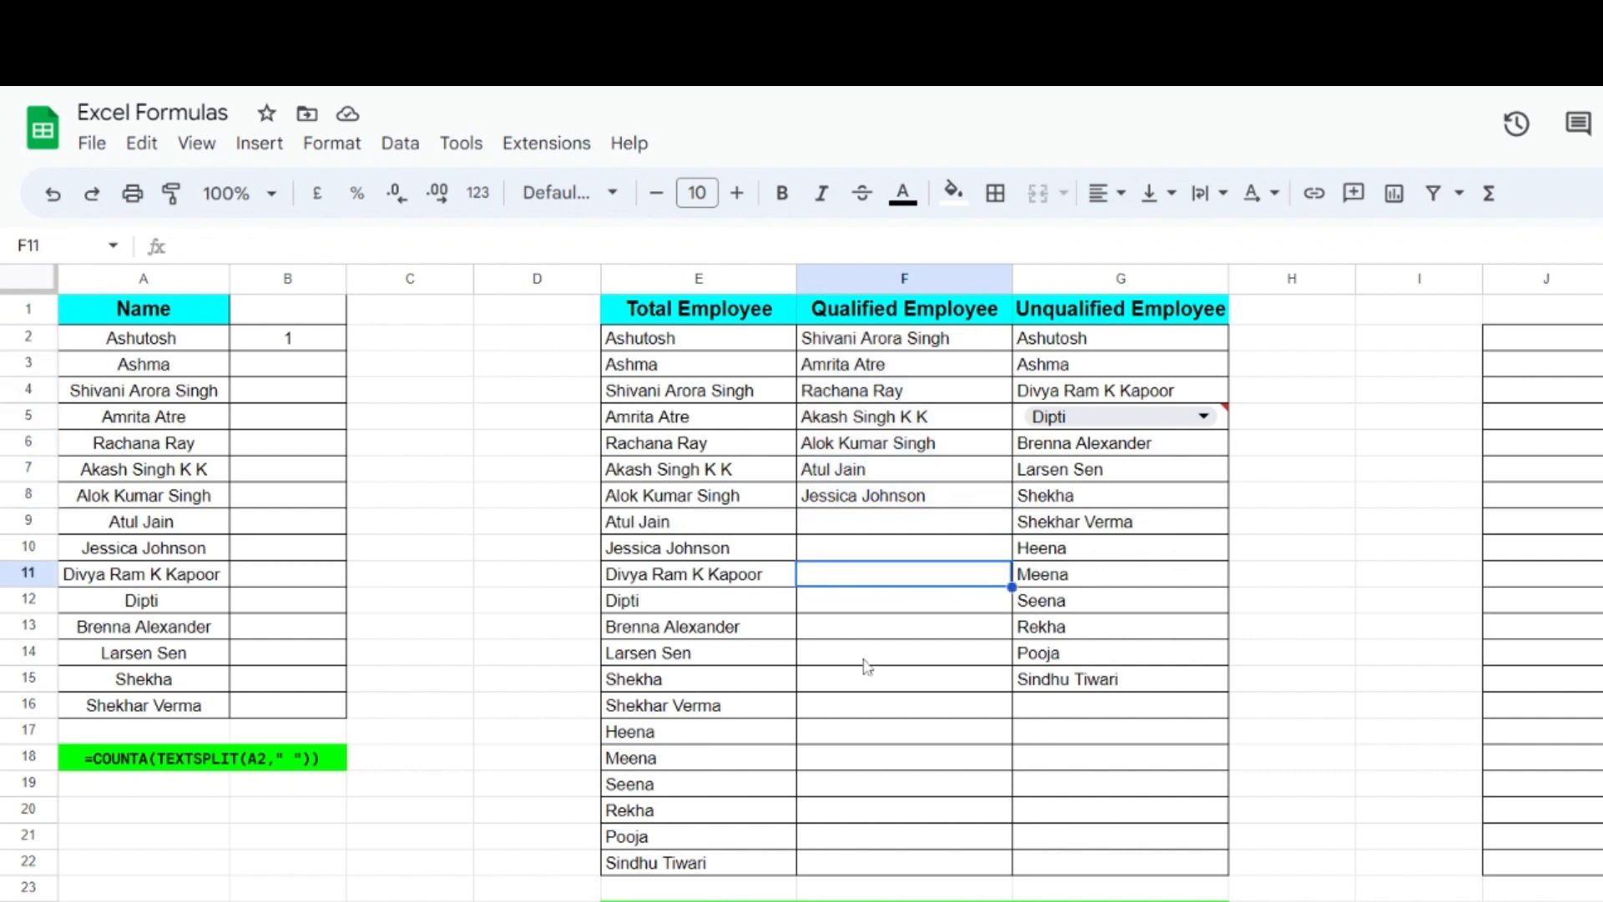
left_click(951, 451)
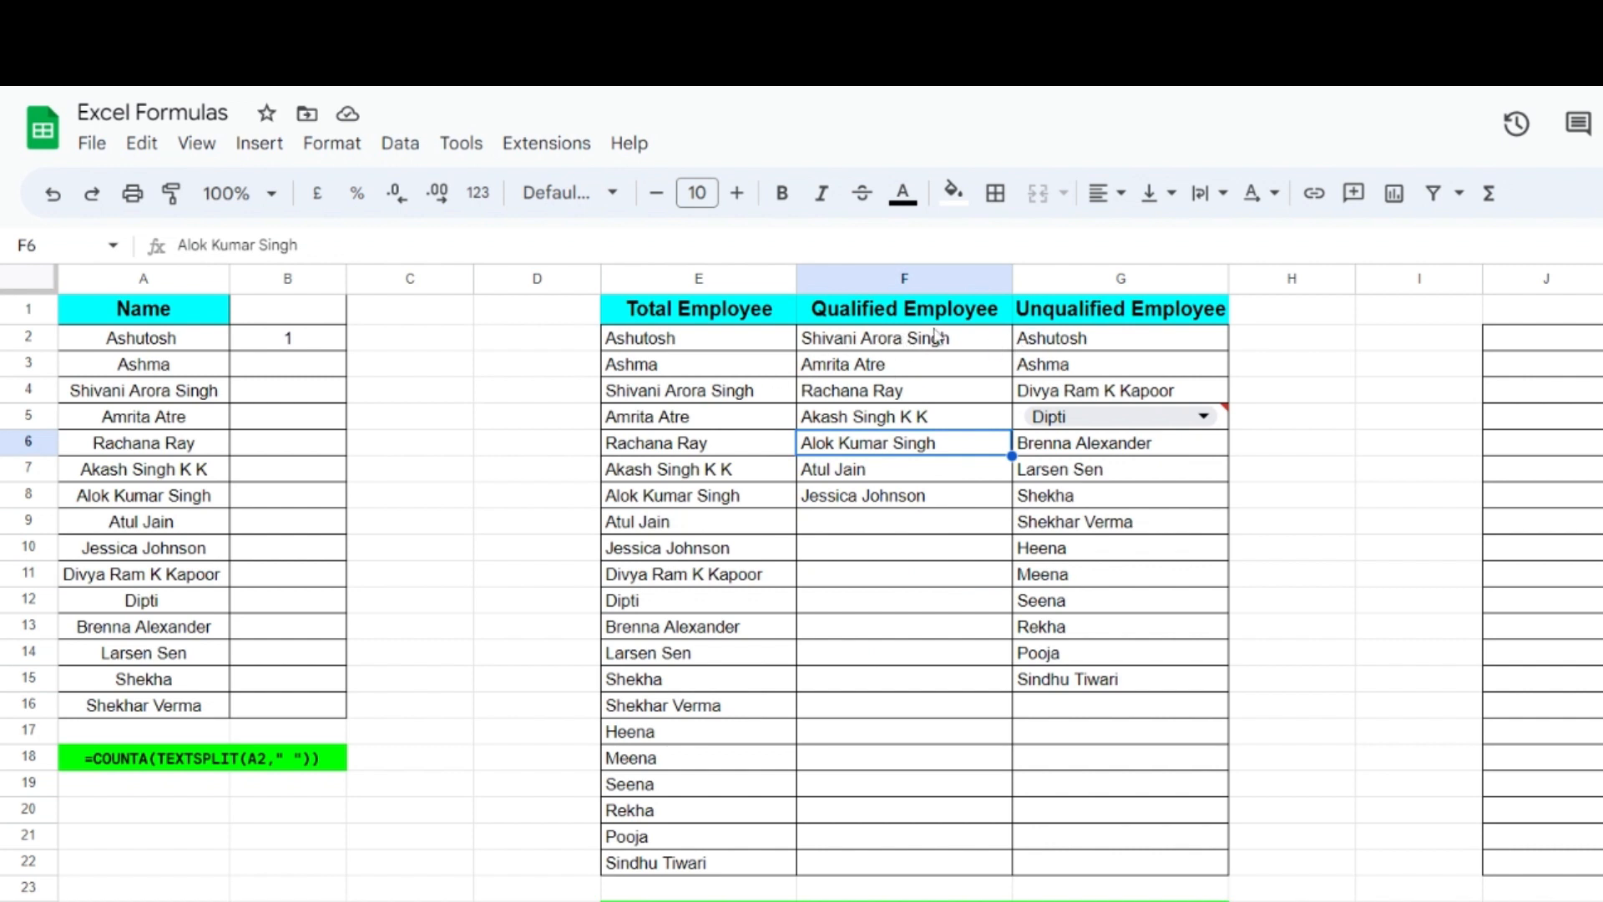
Compare the Qualified Employee names in F2:F8 with the full Total Employee list in E2:E22.
left_click_drag(964, 349, 966, 511)
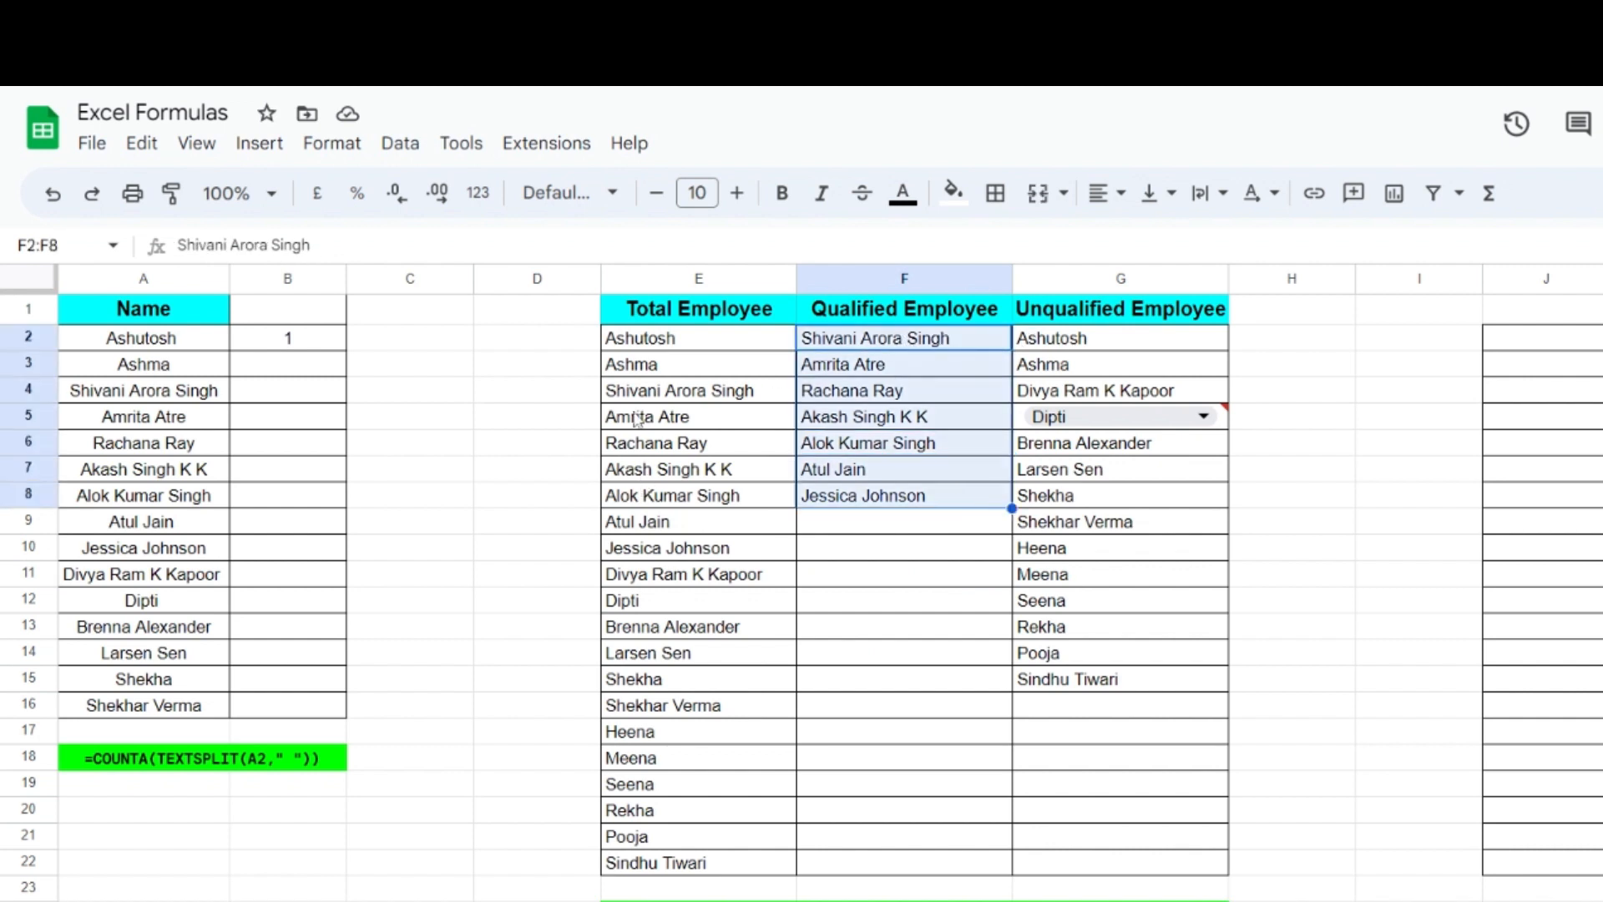
left_click_drag(746, 349, 756, 874)
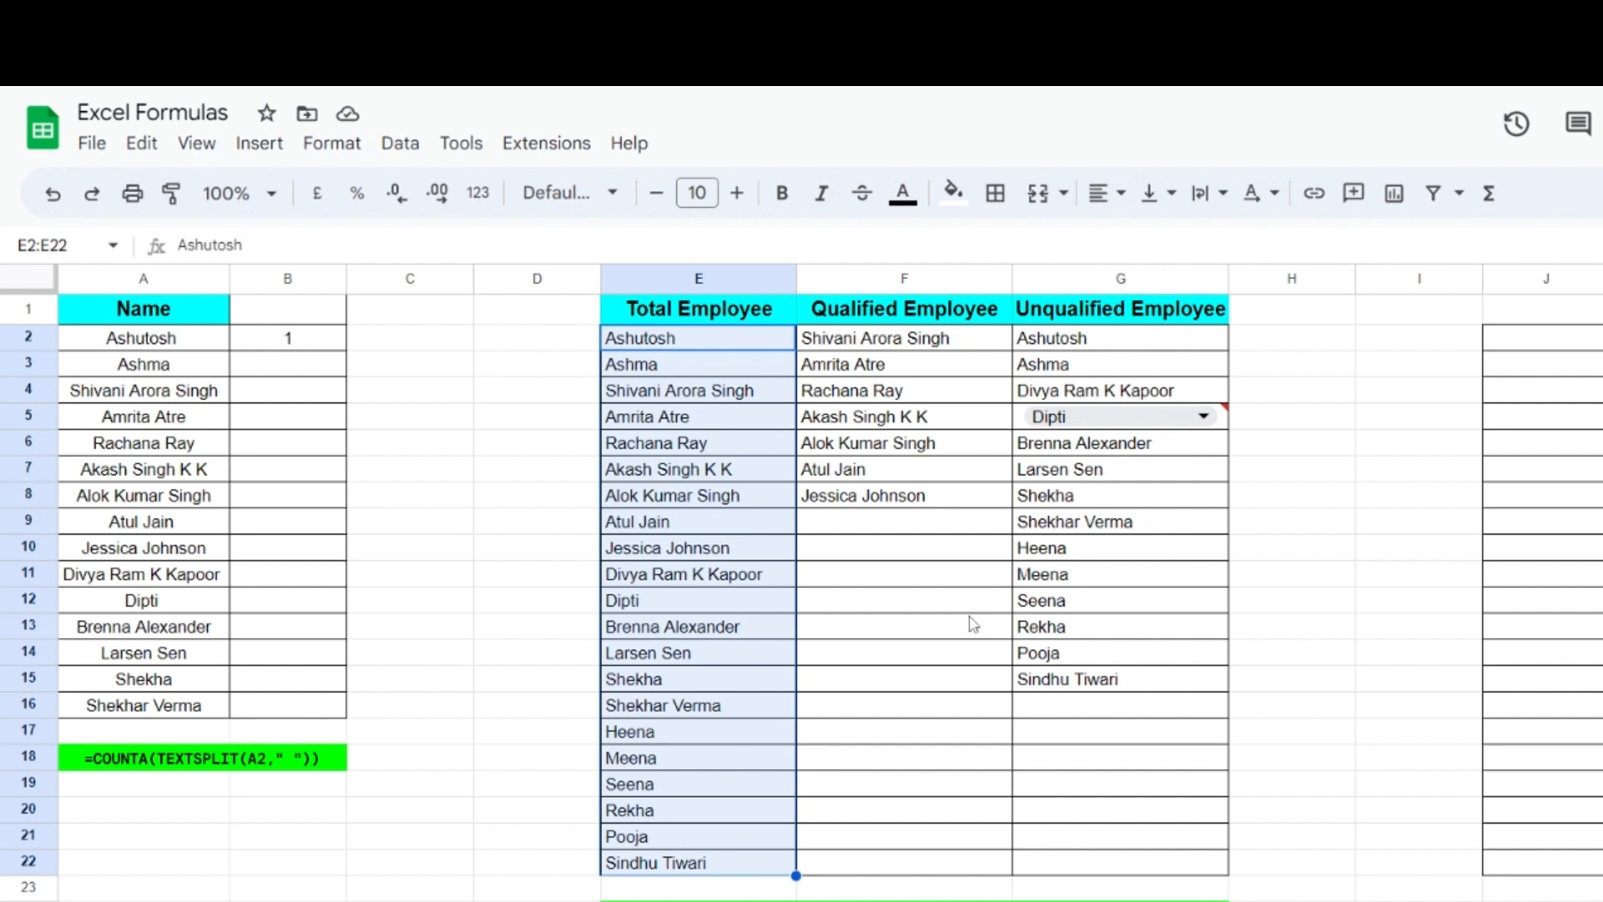
left_click(946, 606)
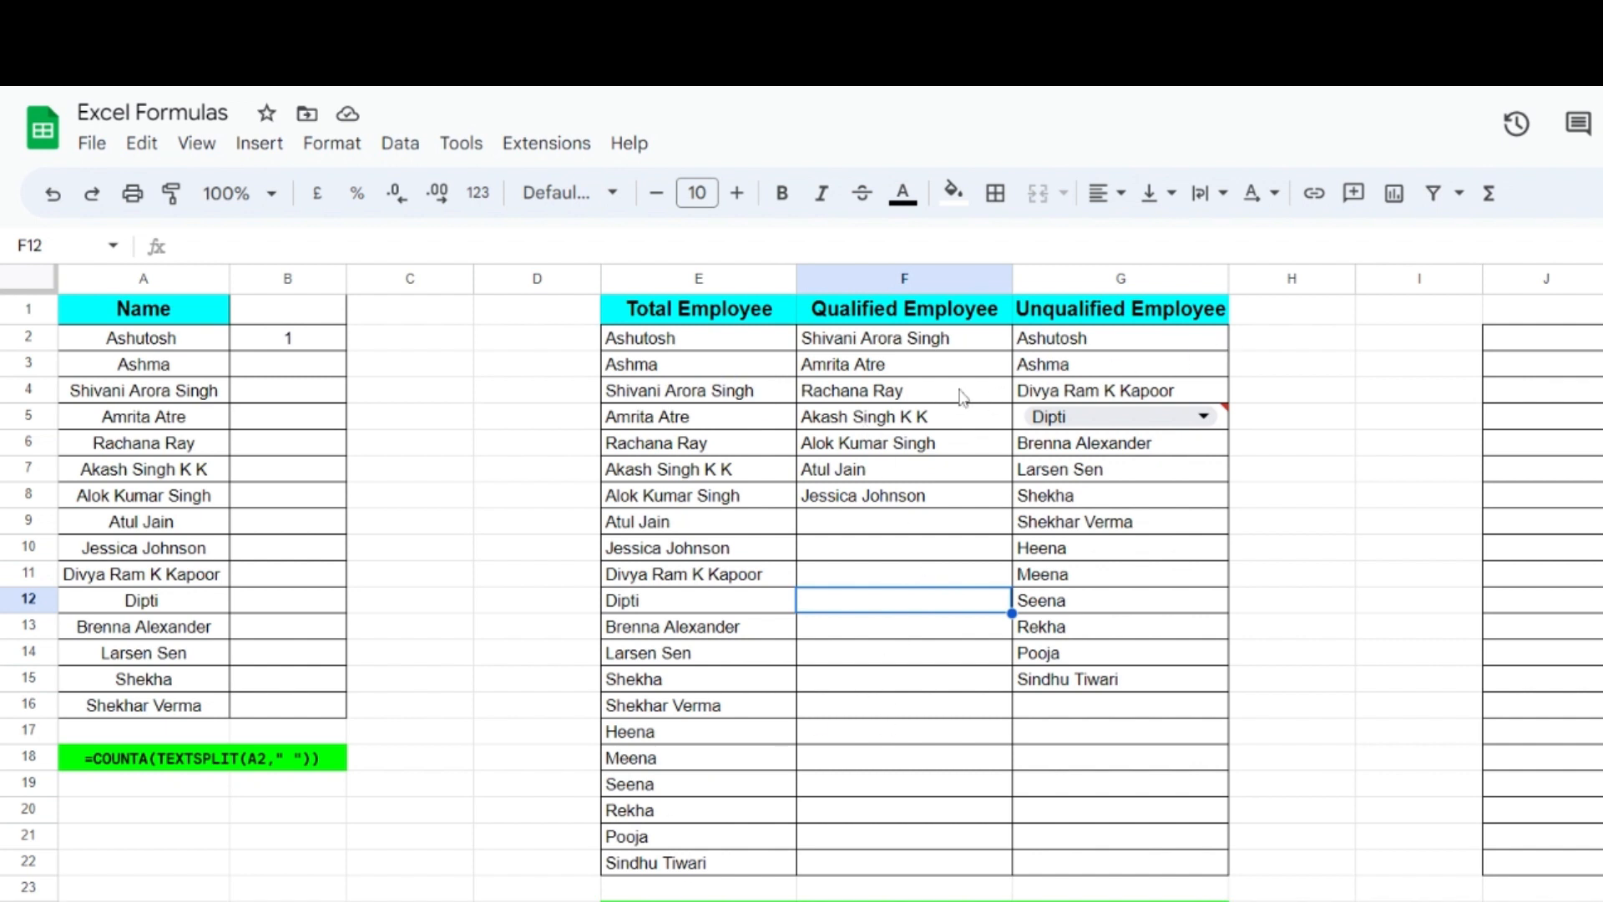
left_click_drag(977, 338, 974, 500)
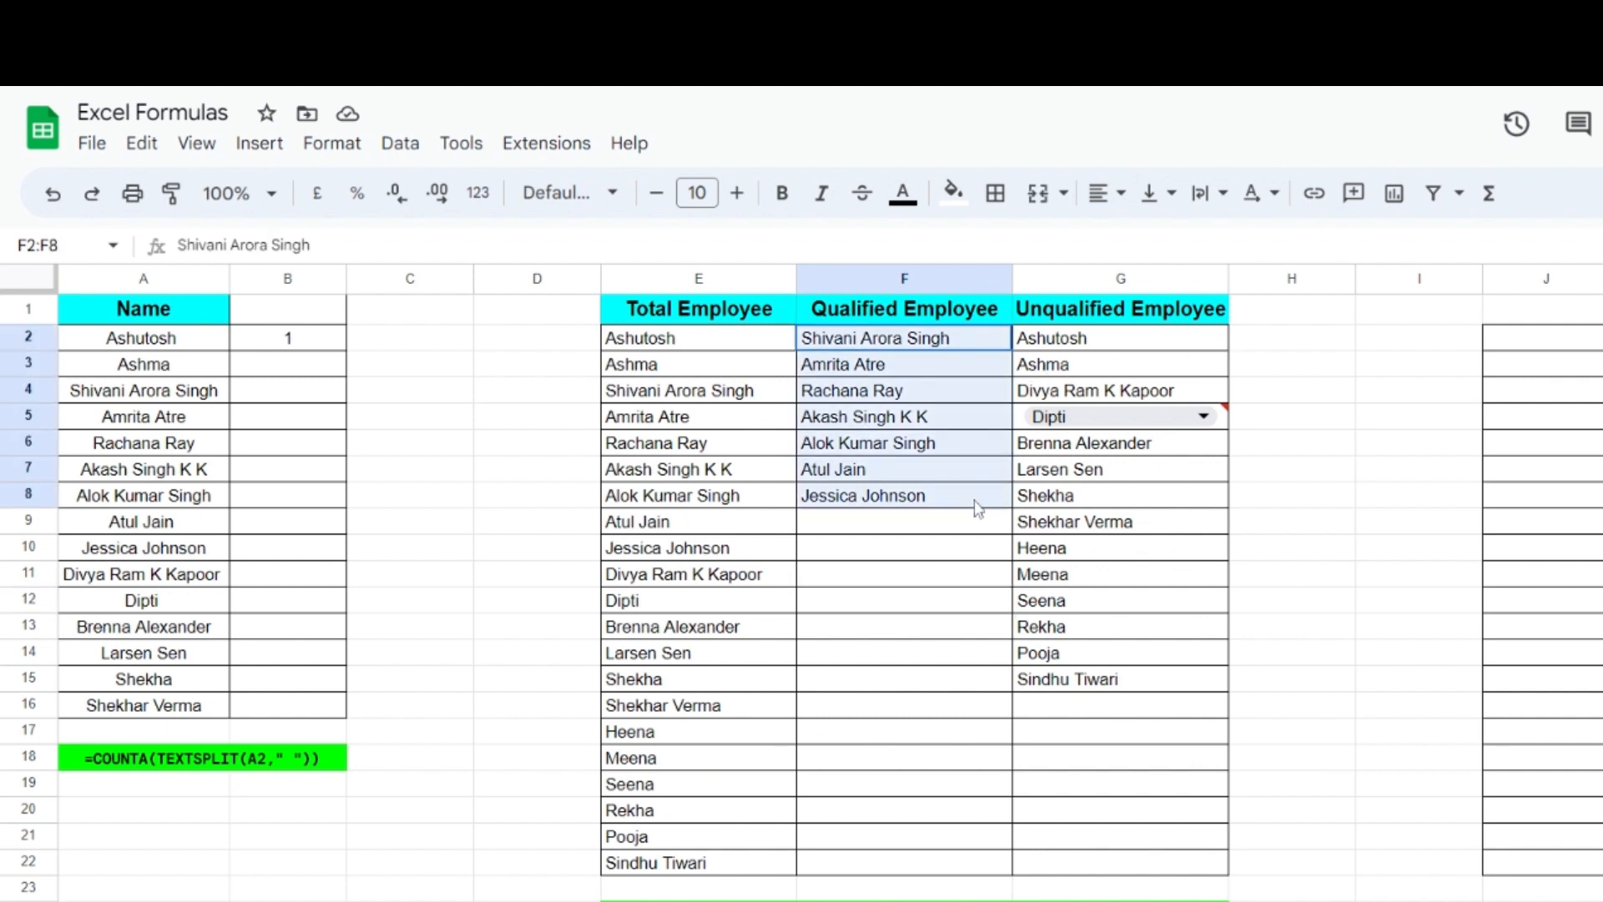
left_click(863, 625)
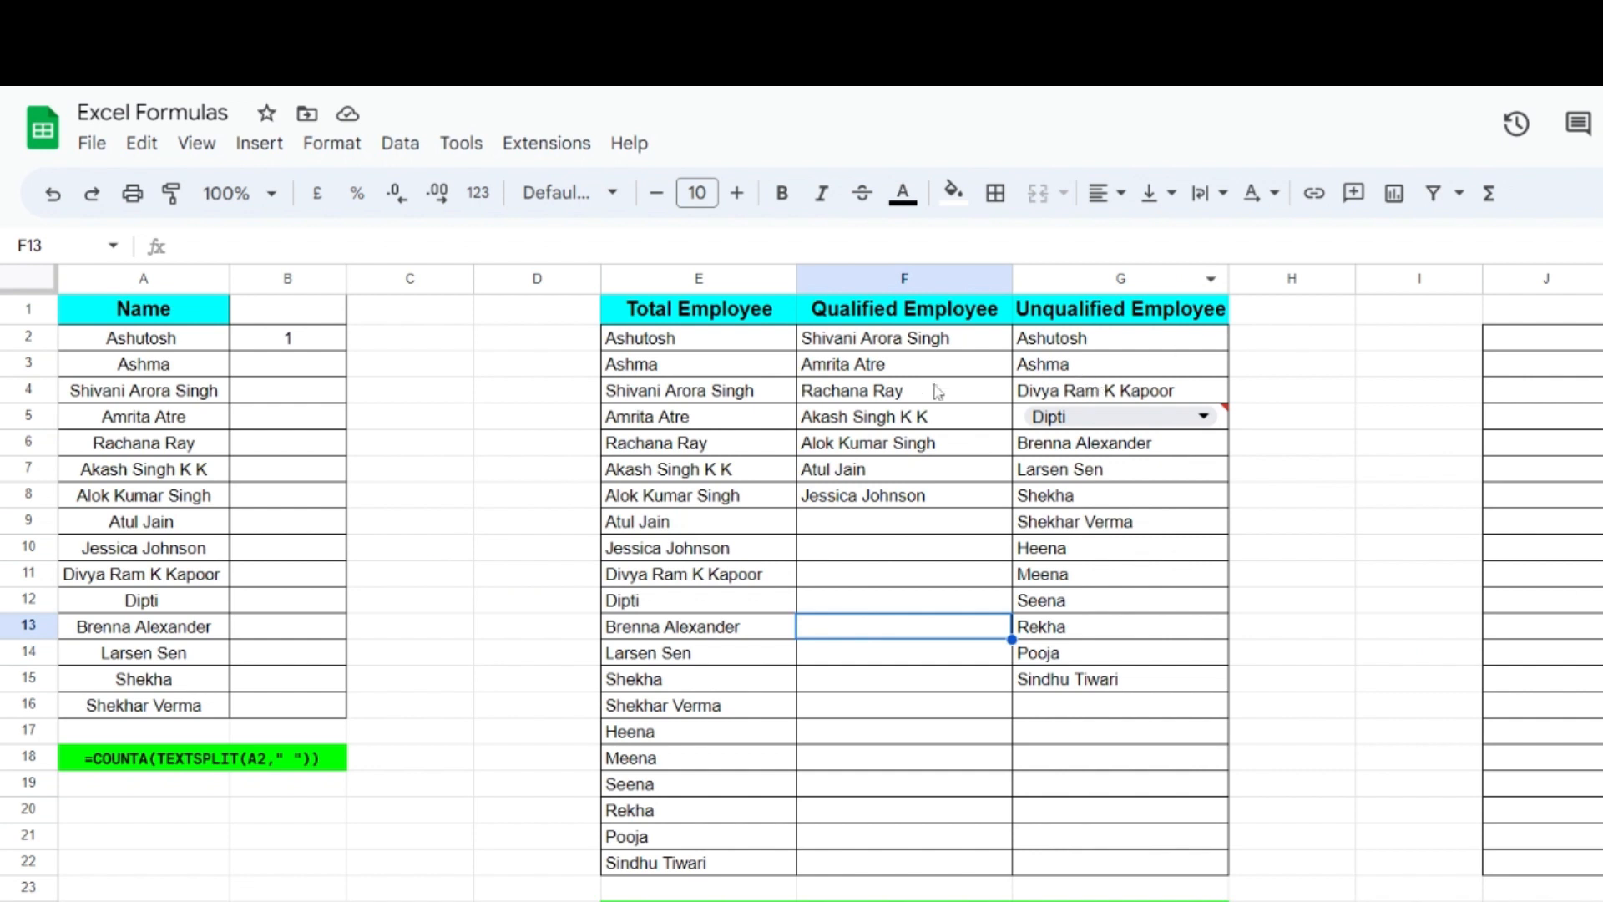
Clear the existing Unqualified Employee results and their formula from G2:G16.
left_click(1119, 345)
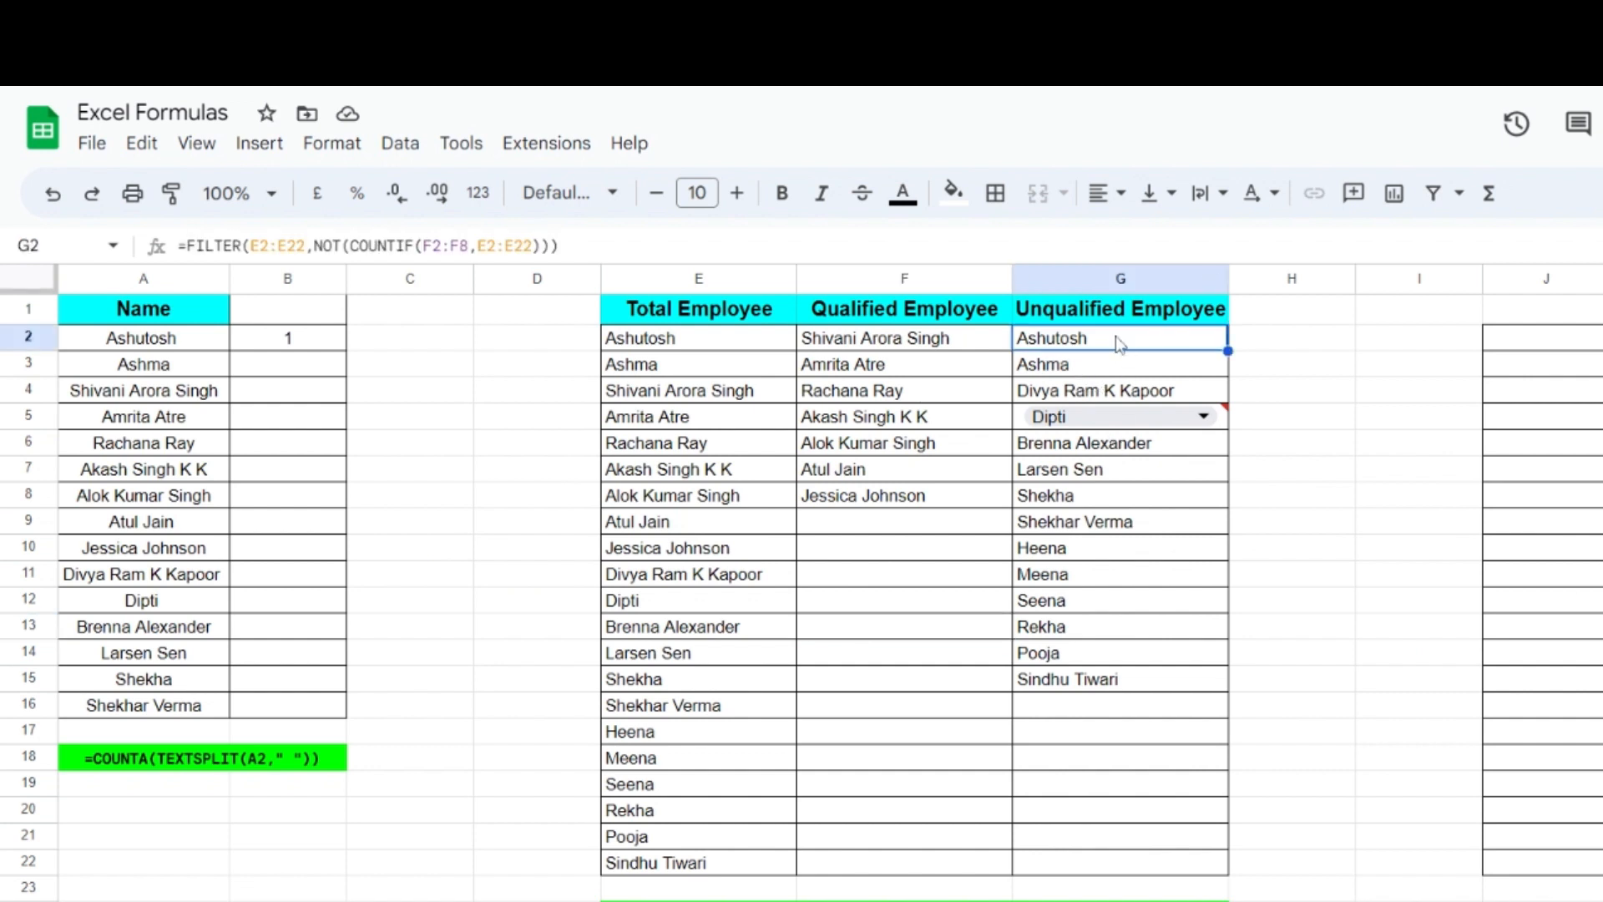
left_click_drag(1118, 349, 1138, 708)
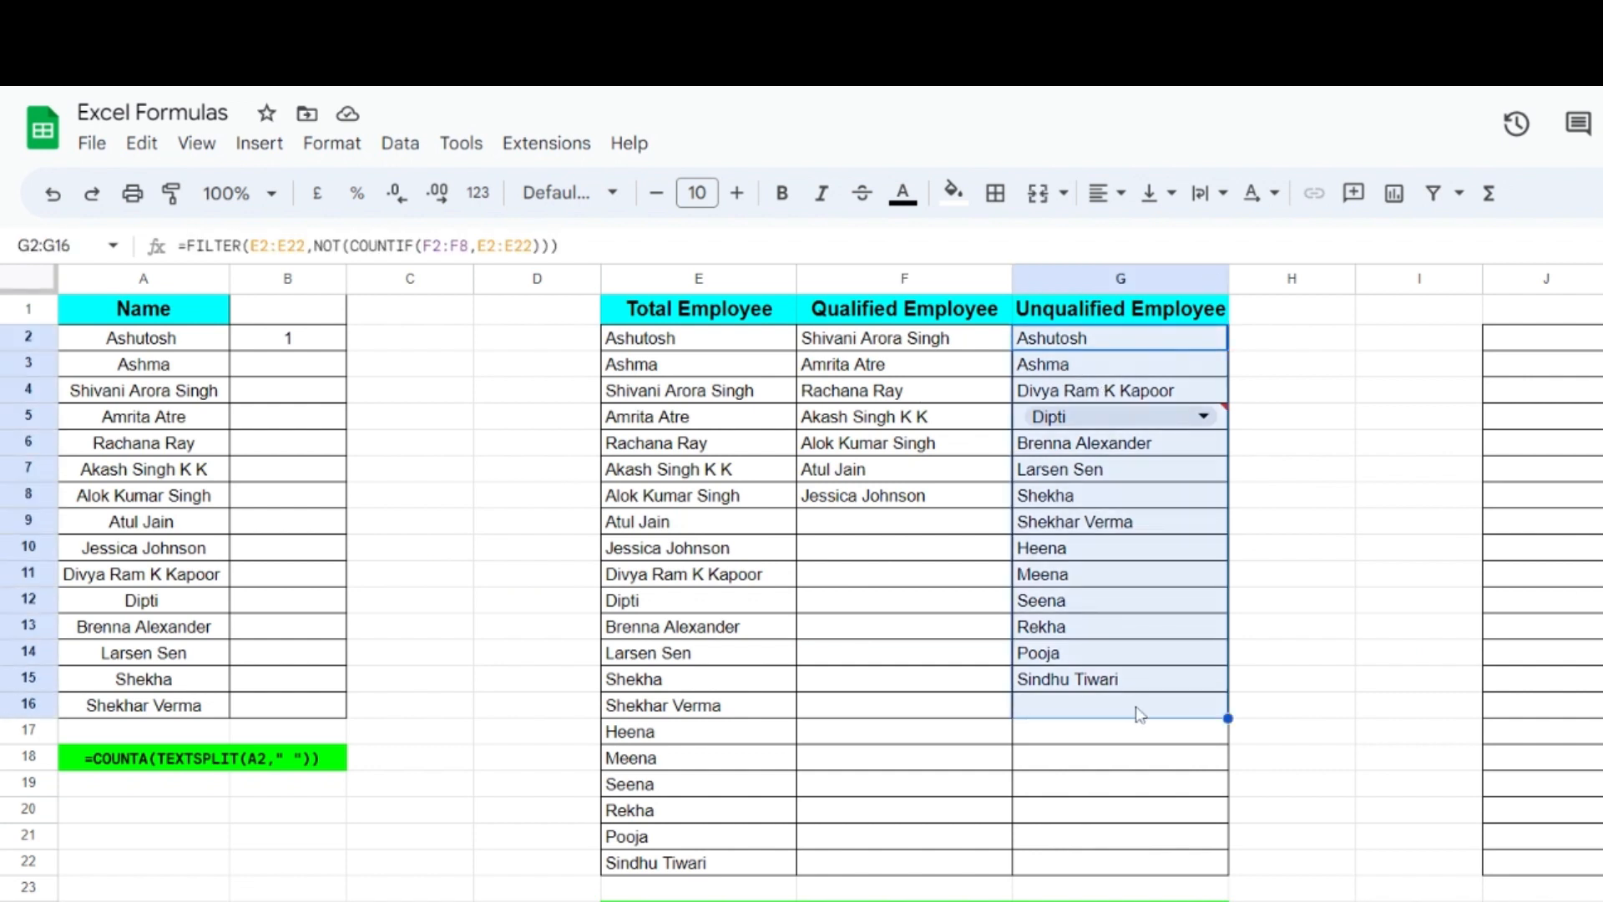
key("Delete")
left_click(1143, 583)
Study the reference FILTER, NOT and COUNTIF formula in the green cell E24:G24 below the employee table.
left_click(1053, 344)
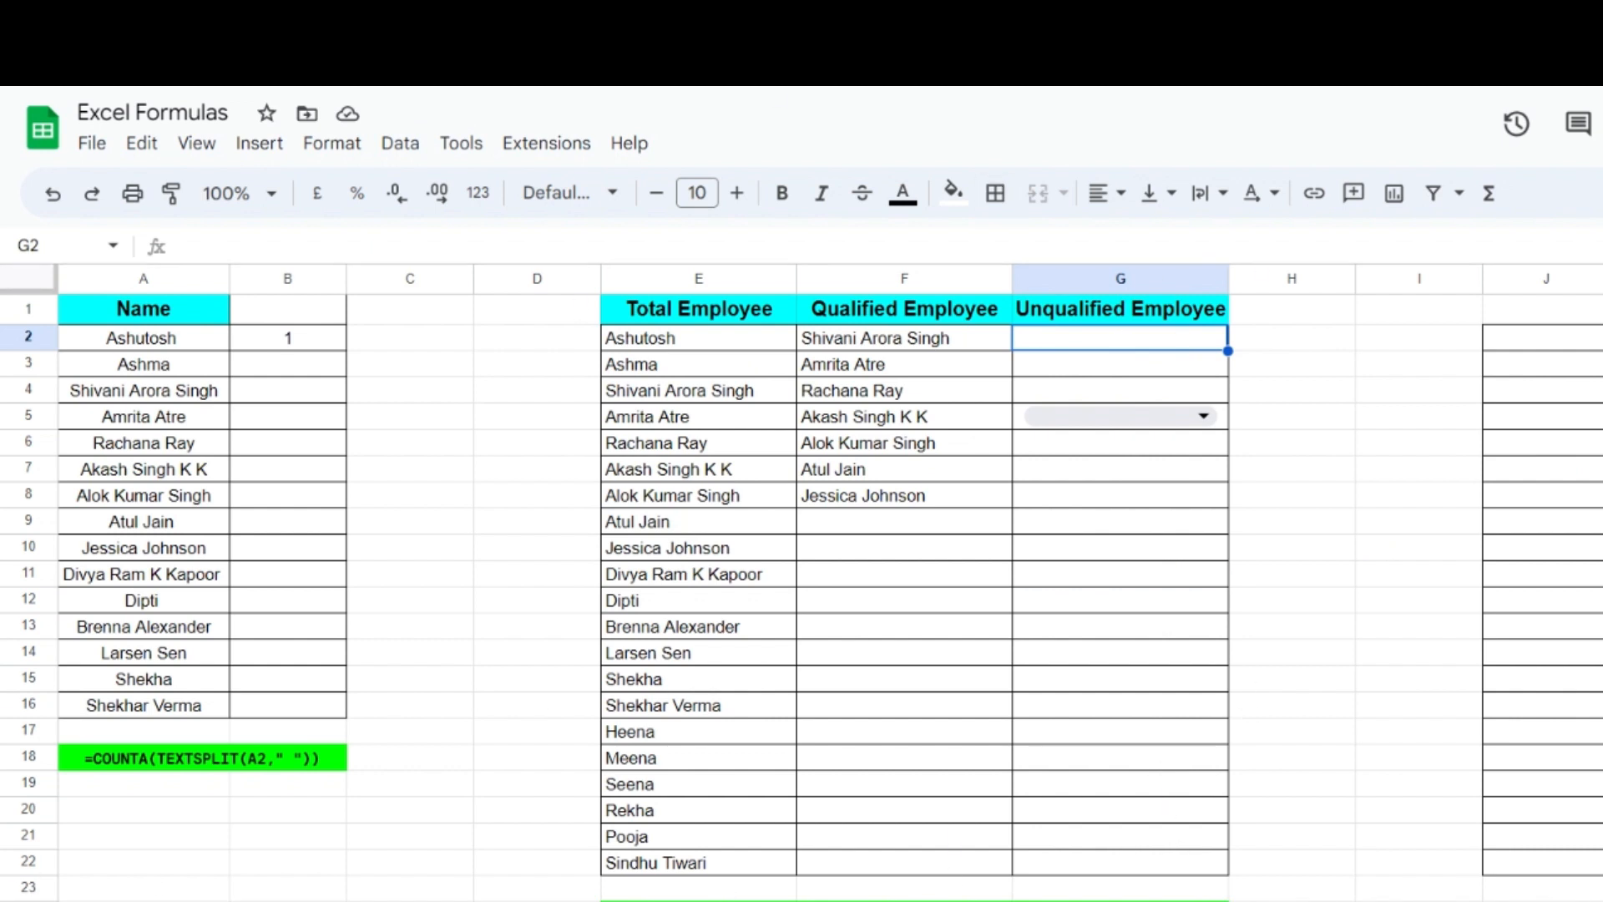
scroll(801, 585, "down", 7)
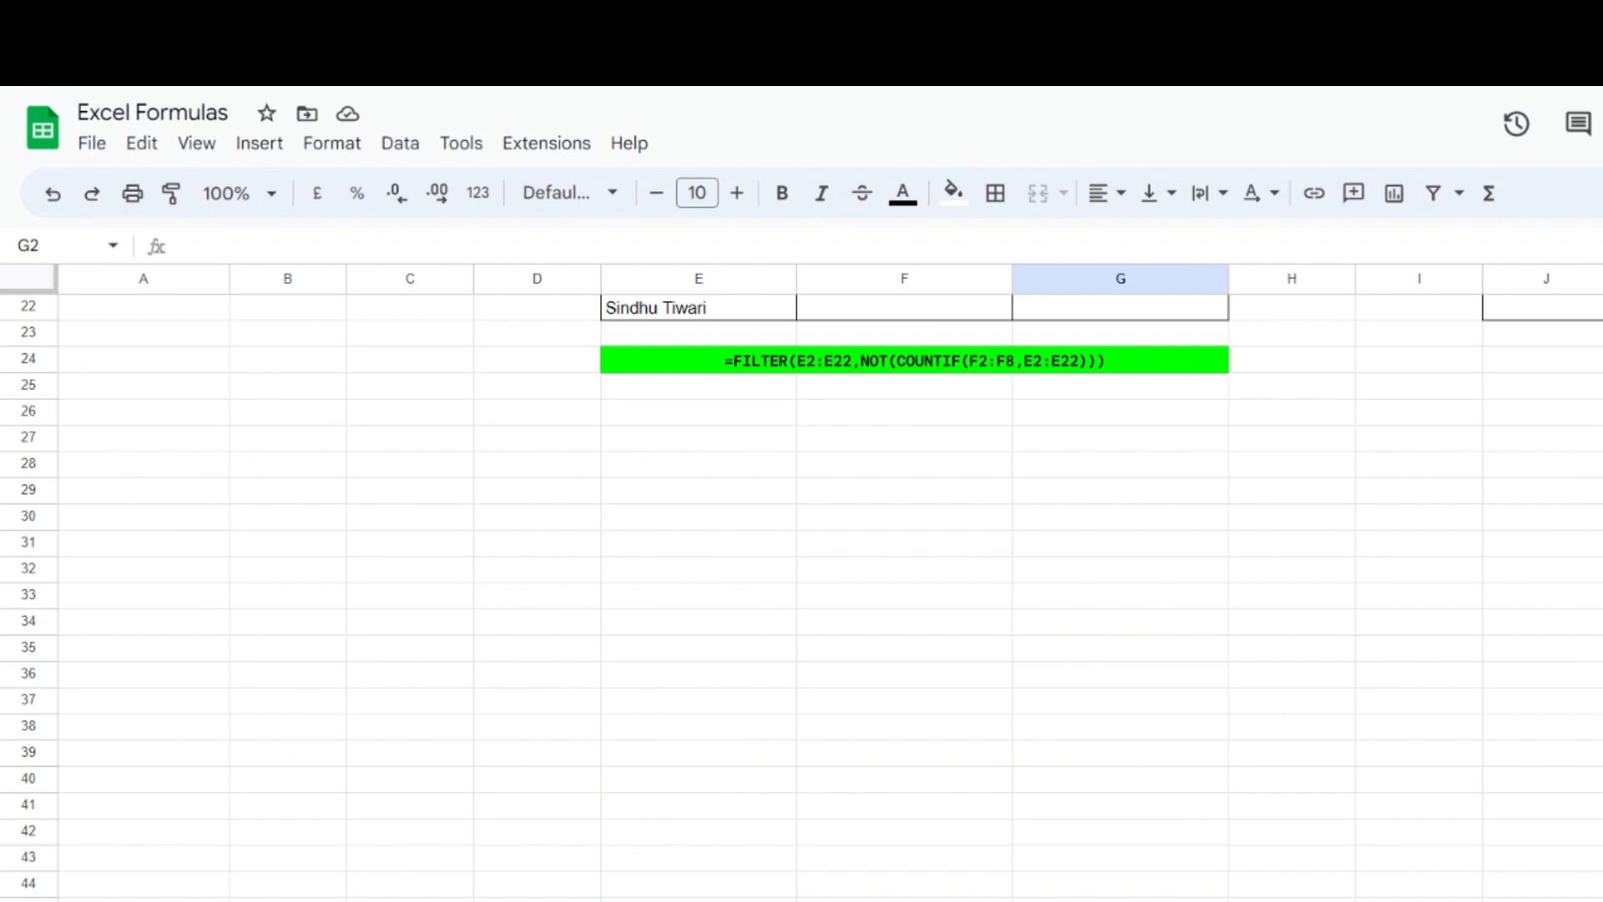
scroll(801, 585, "down", 20)
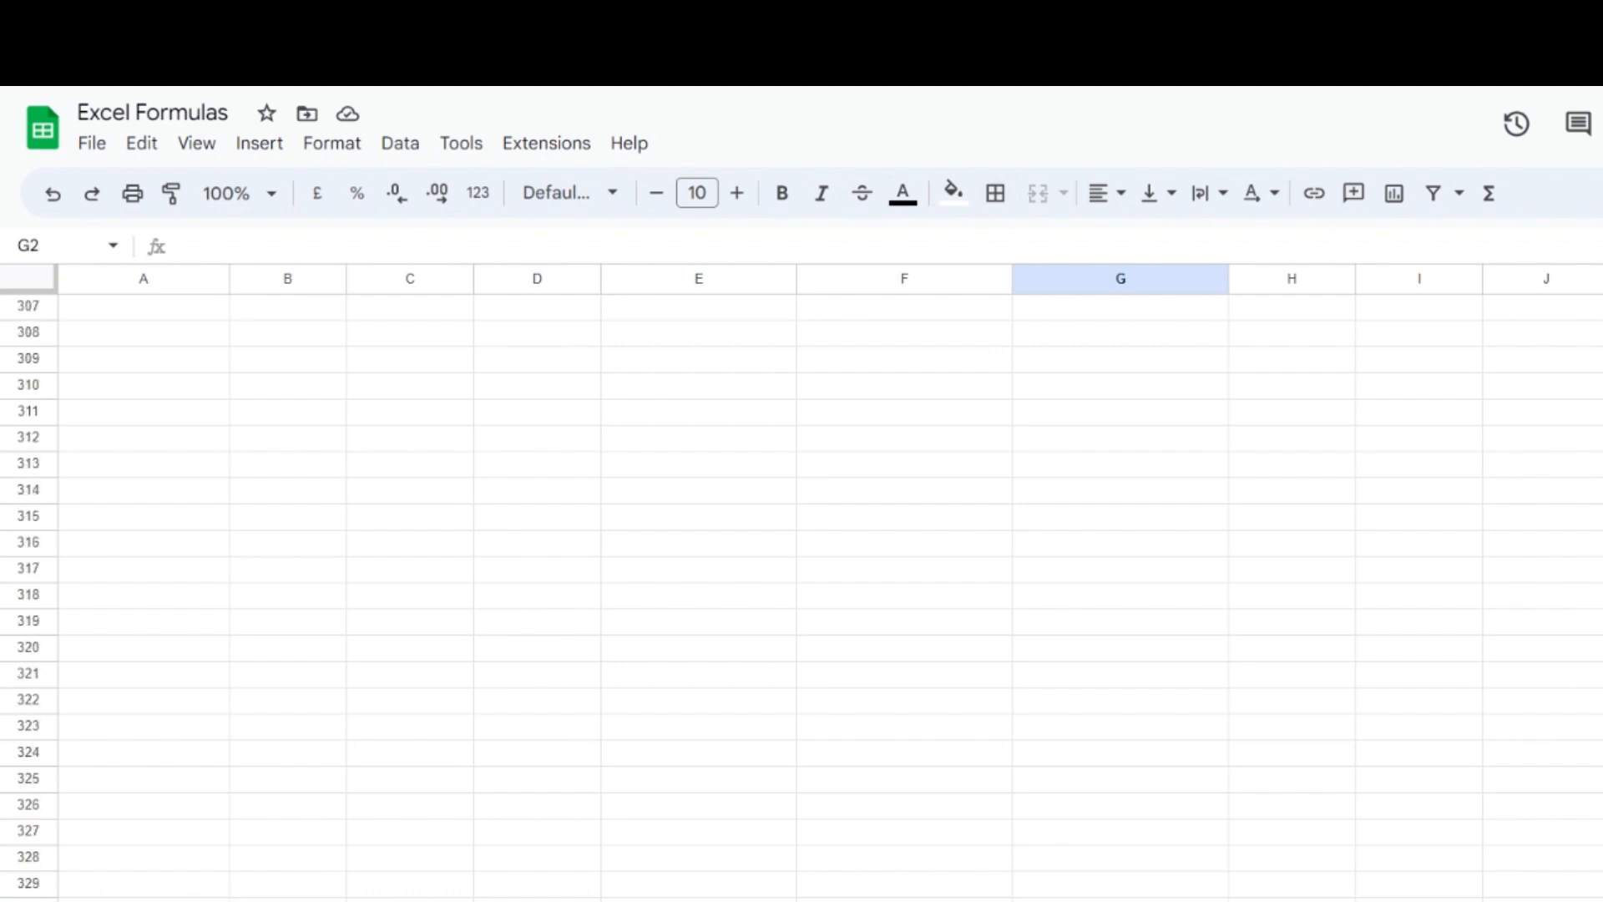
scroll(802, 584, "down", 20)
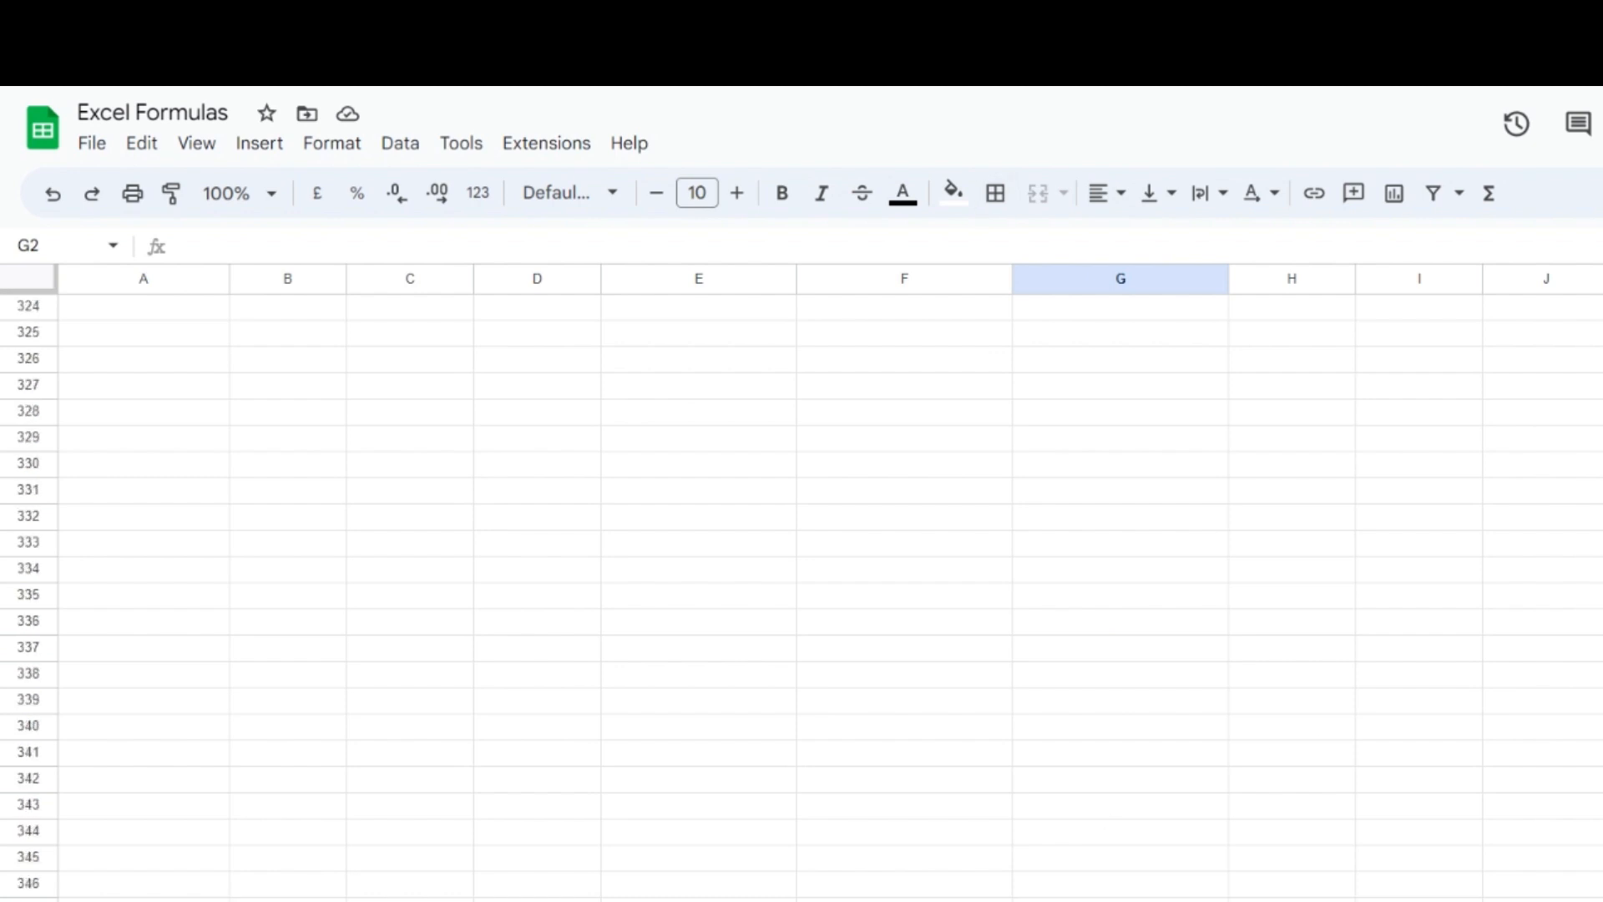
scroll(801, 584, "down", 7)
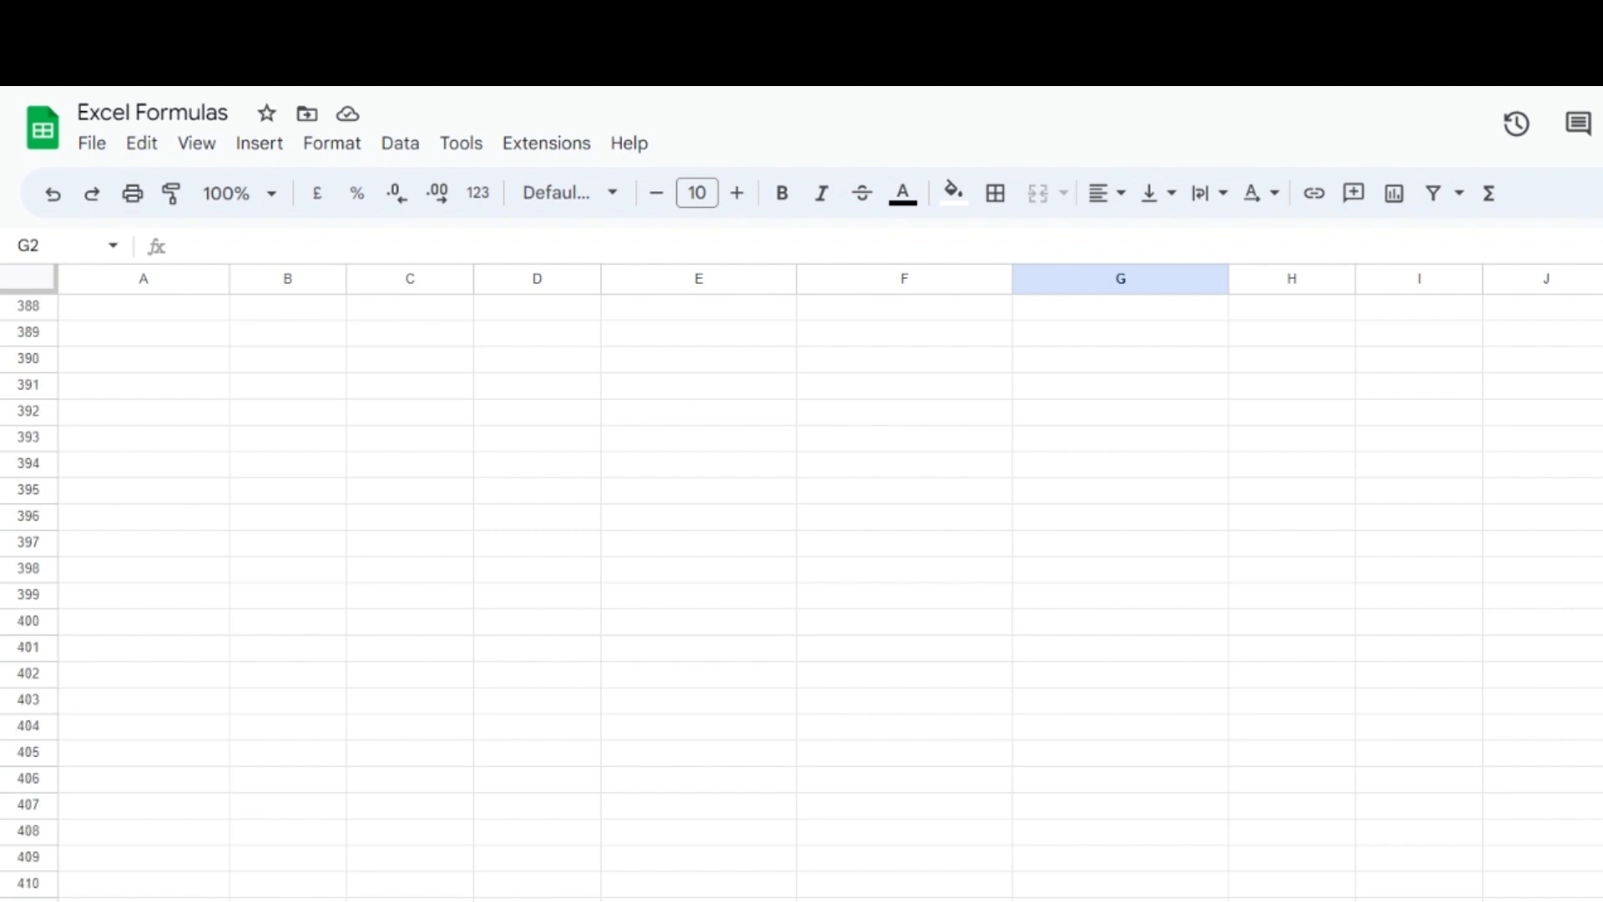
scroll(1592, 554, "up", 20)
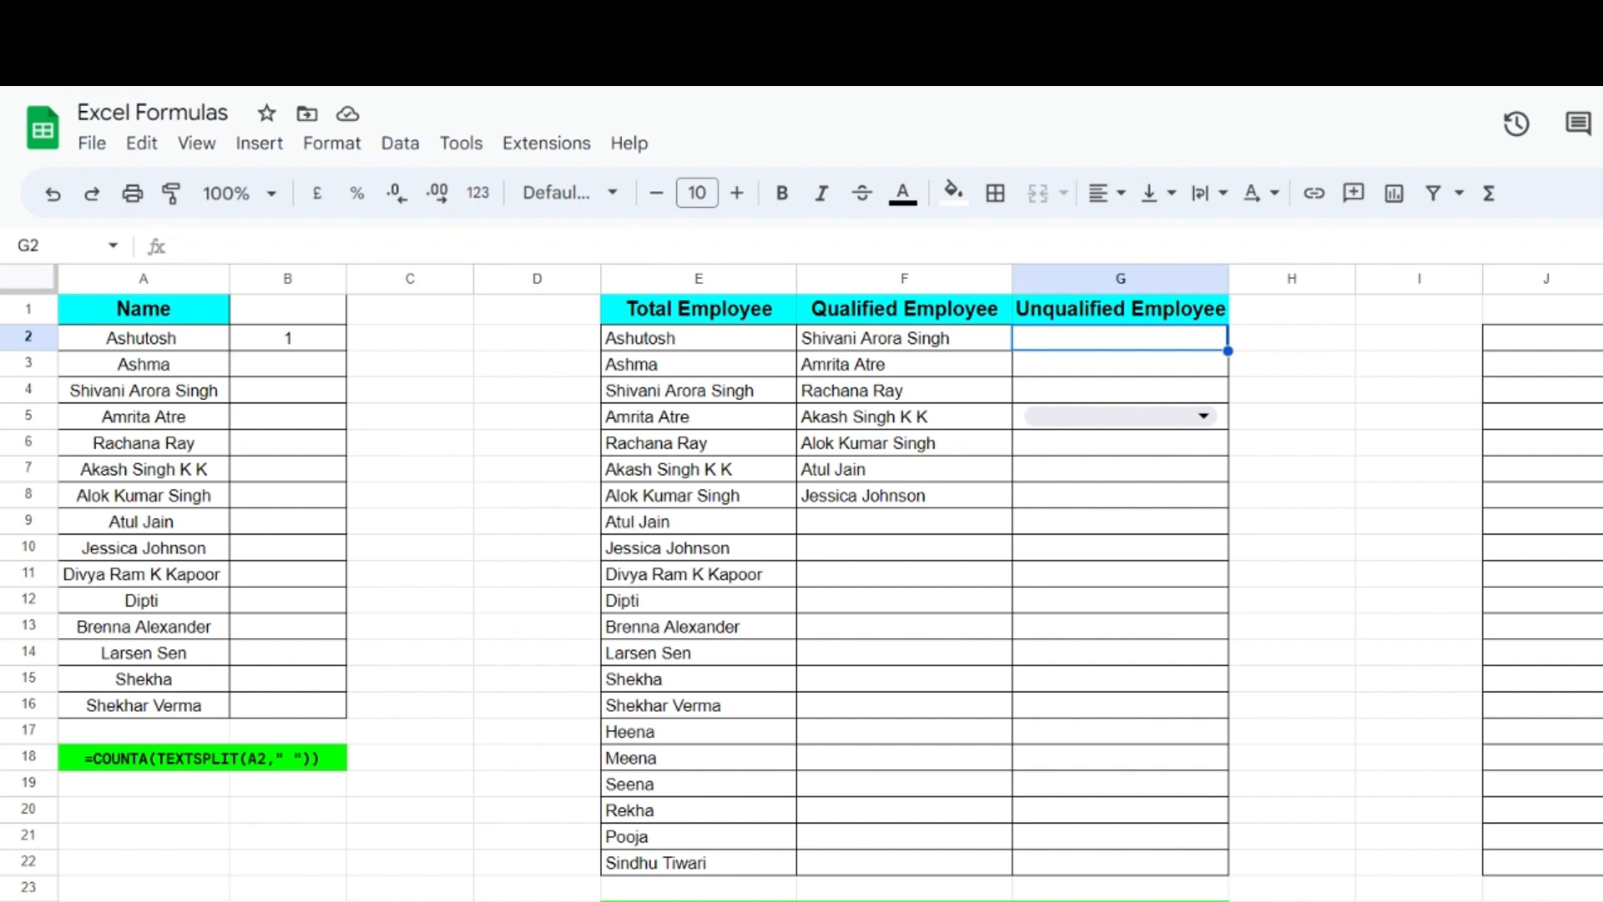
scroll(802, 585, "down", 5)
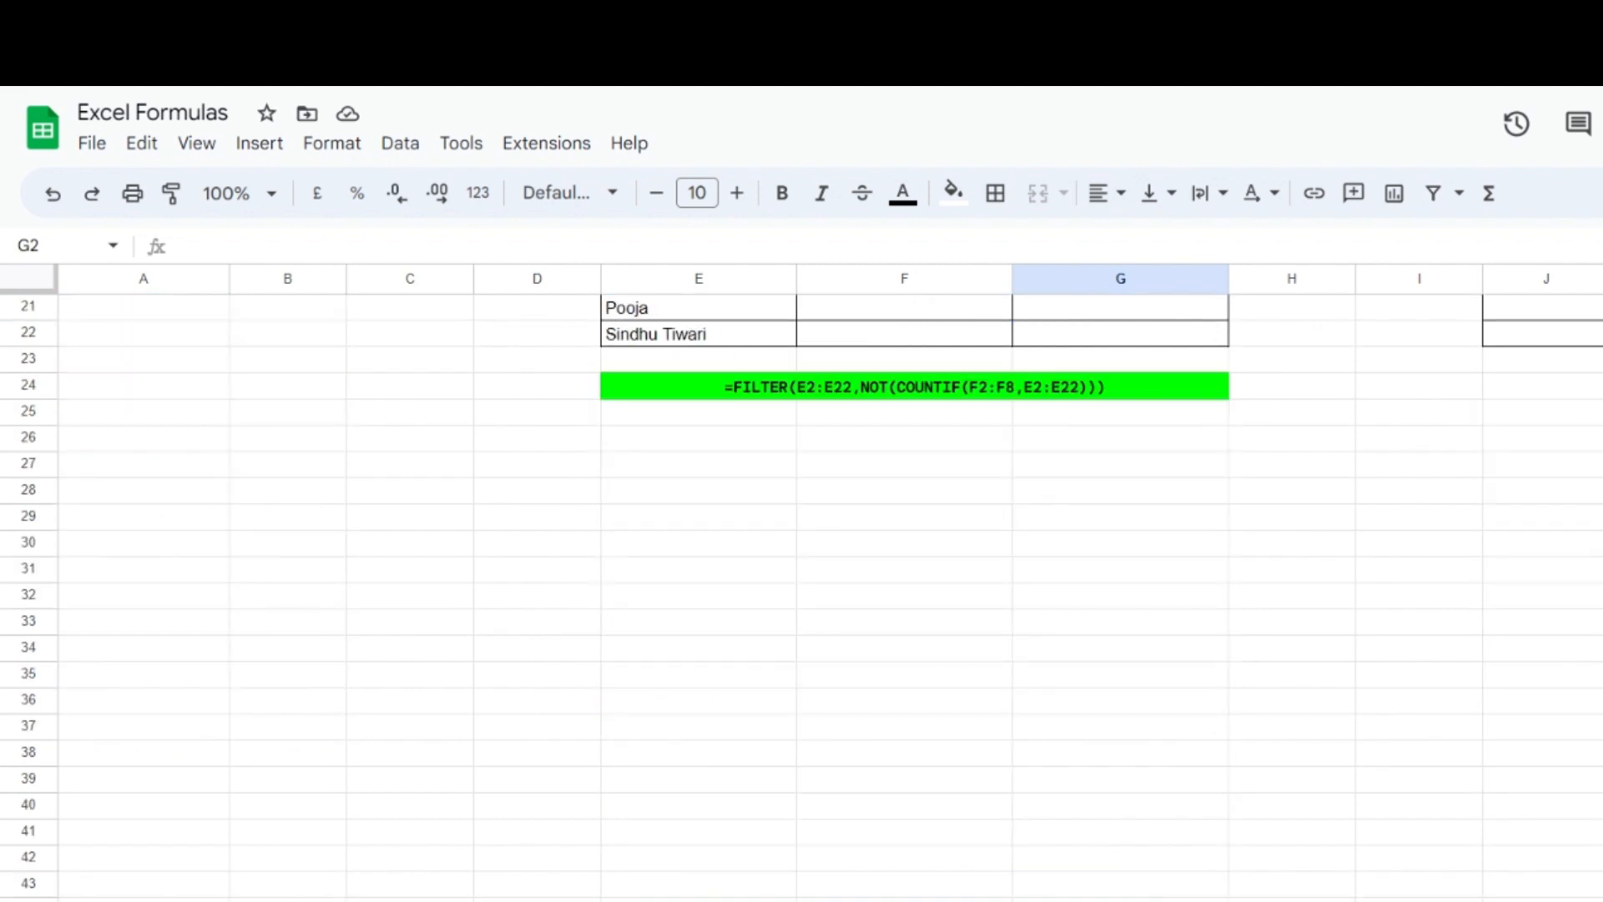
scroll(801, 585, "up", 5)
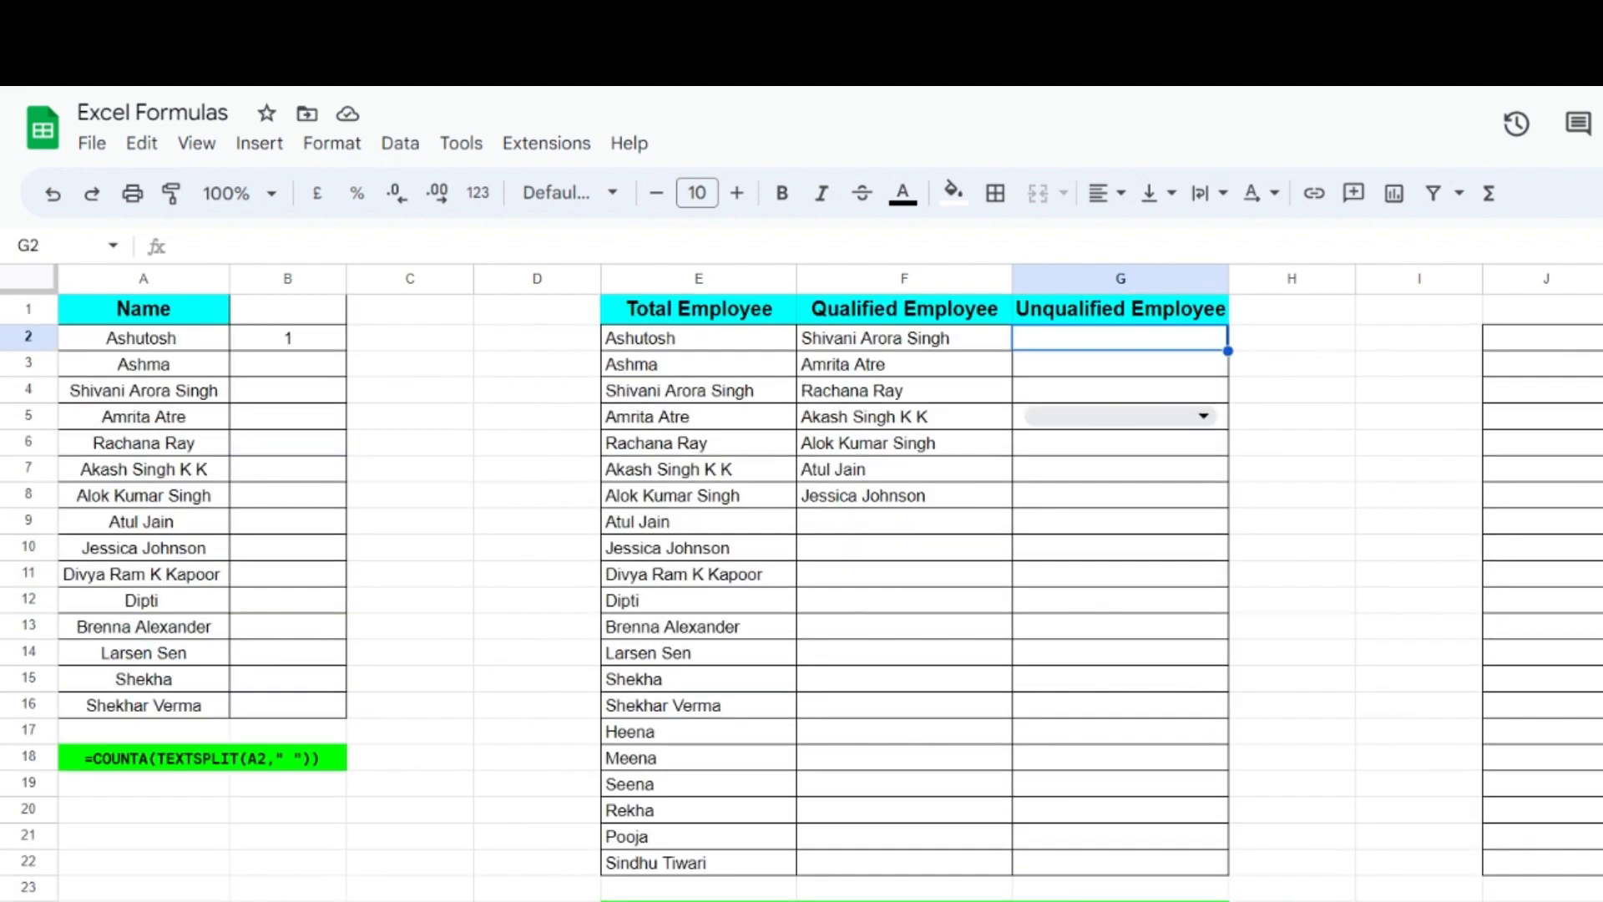
scroll(802, 584, "down", 5)
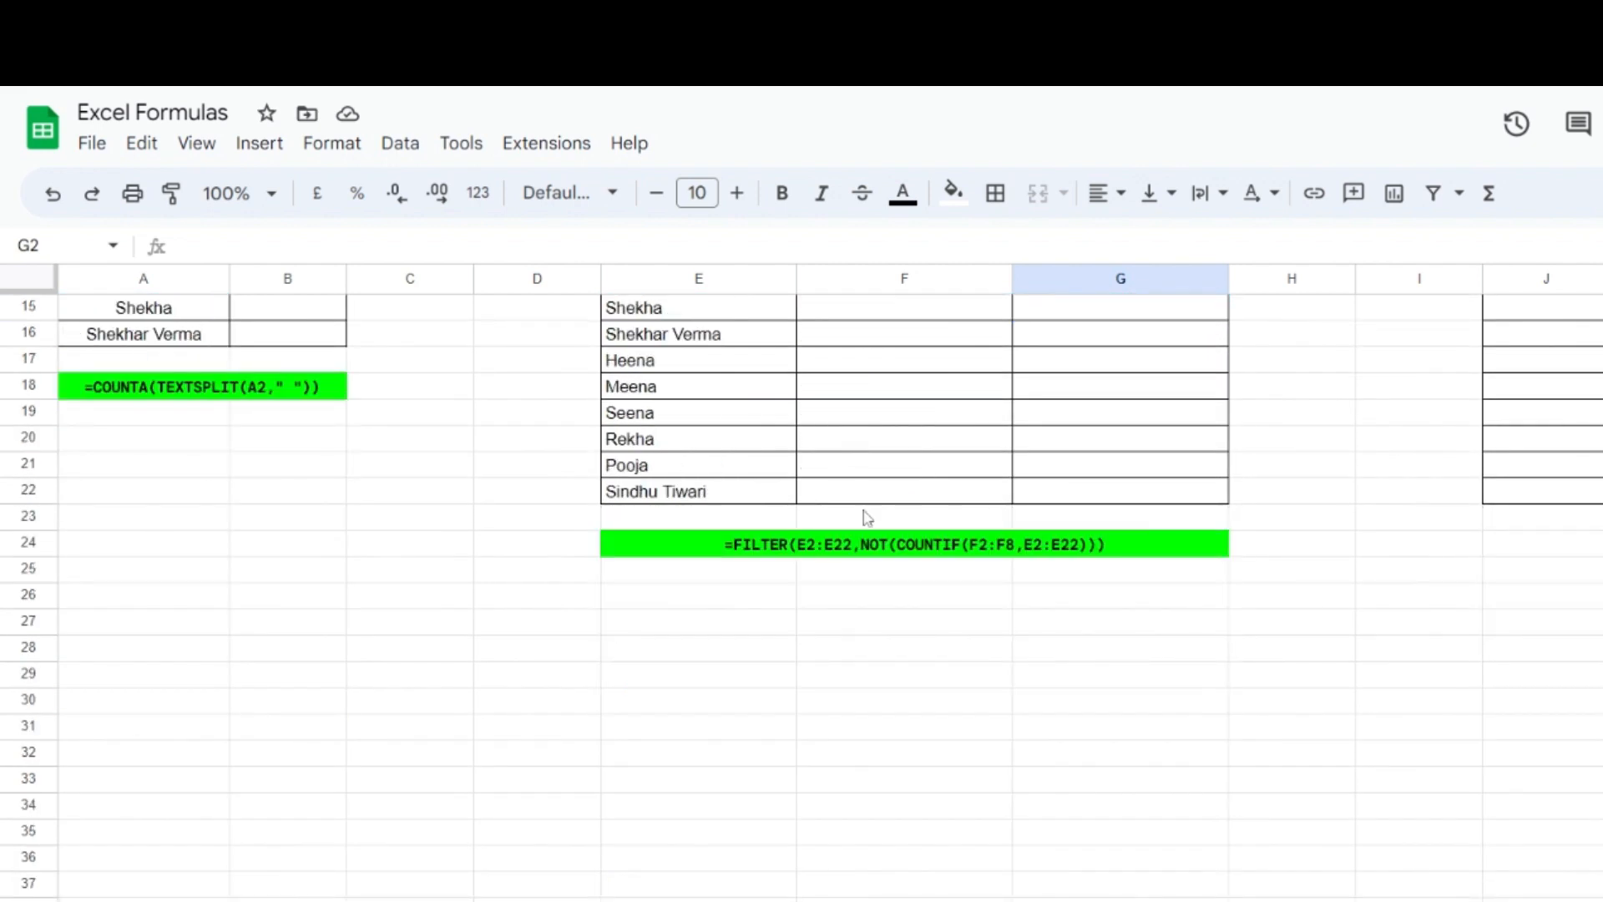
left_click(832, 551)
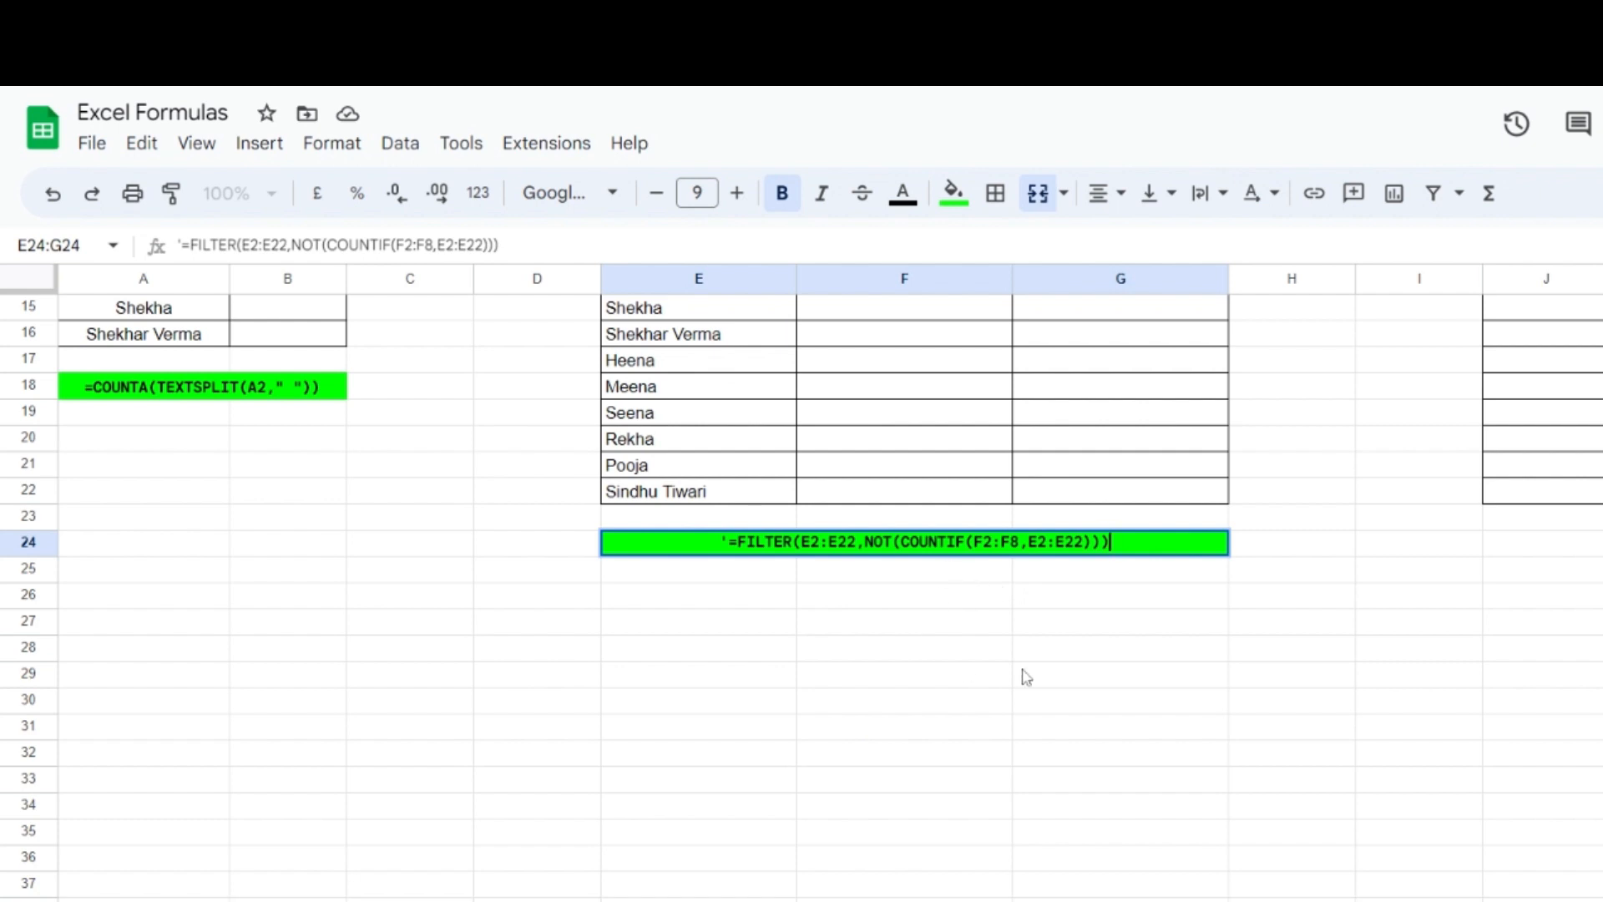
scroll(1026, 676, "up", 5)
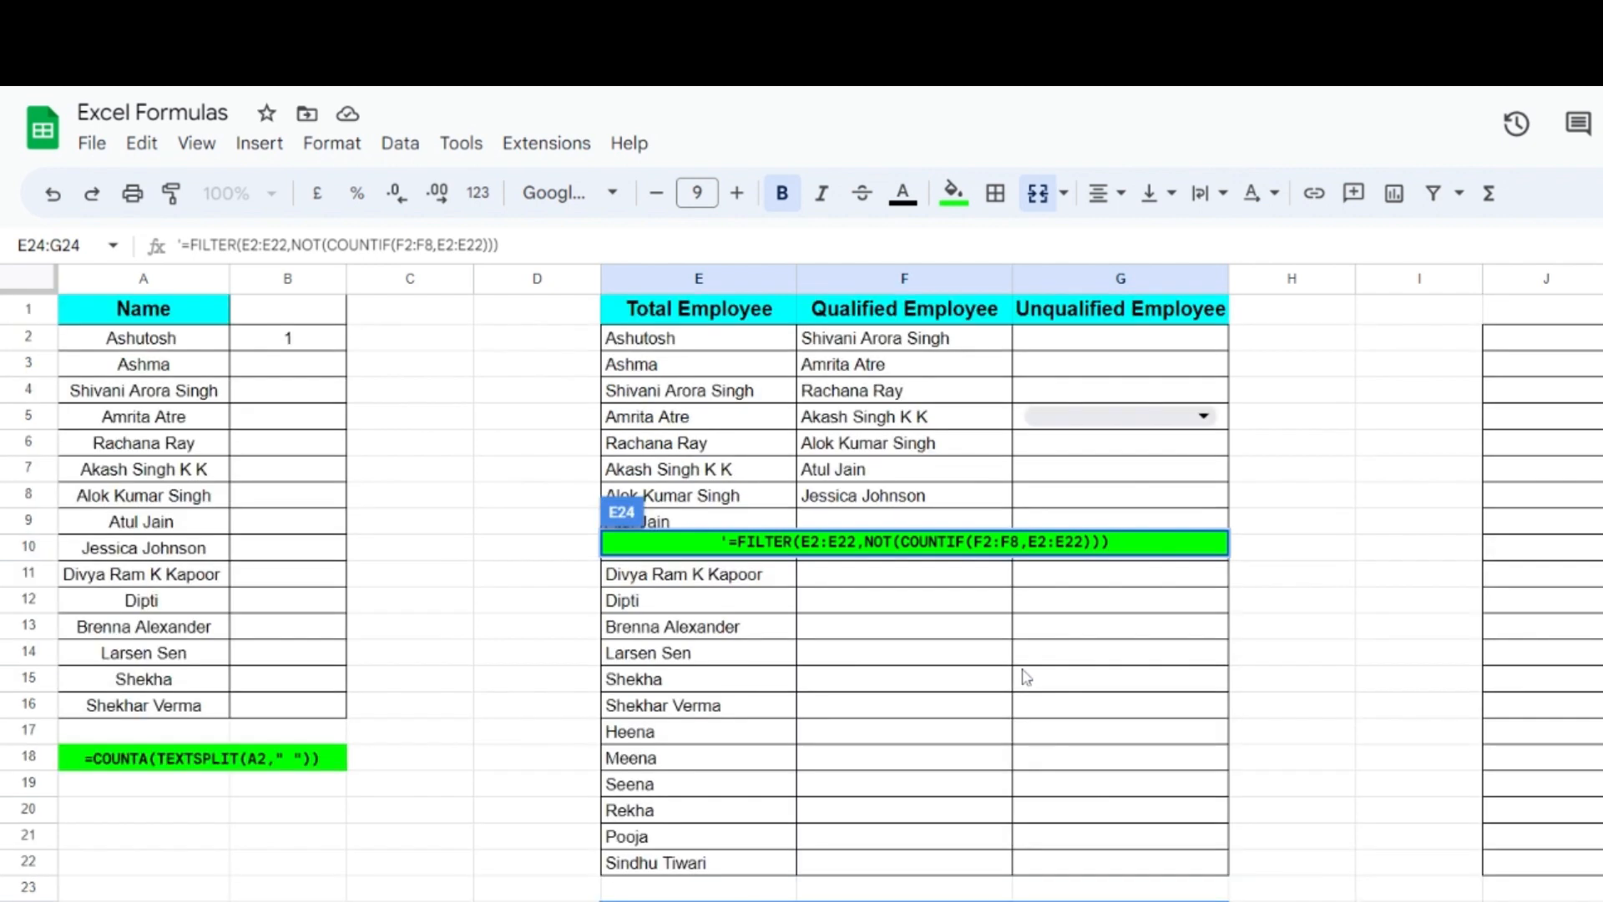
Start a FILTER formula in G2 with the Total Employee range E2:E22 as its first argument.
left_click(1038, 343)
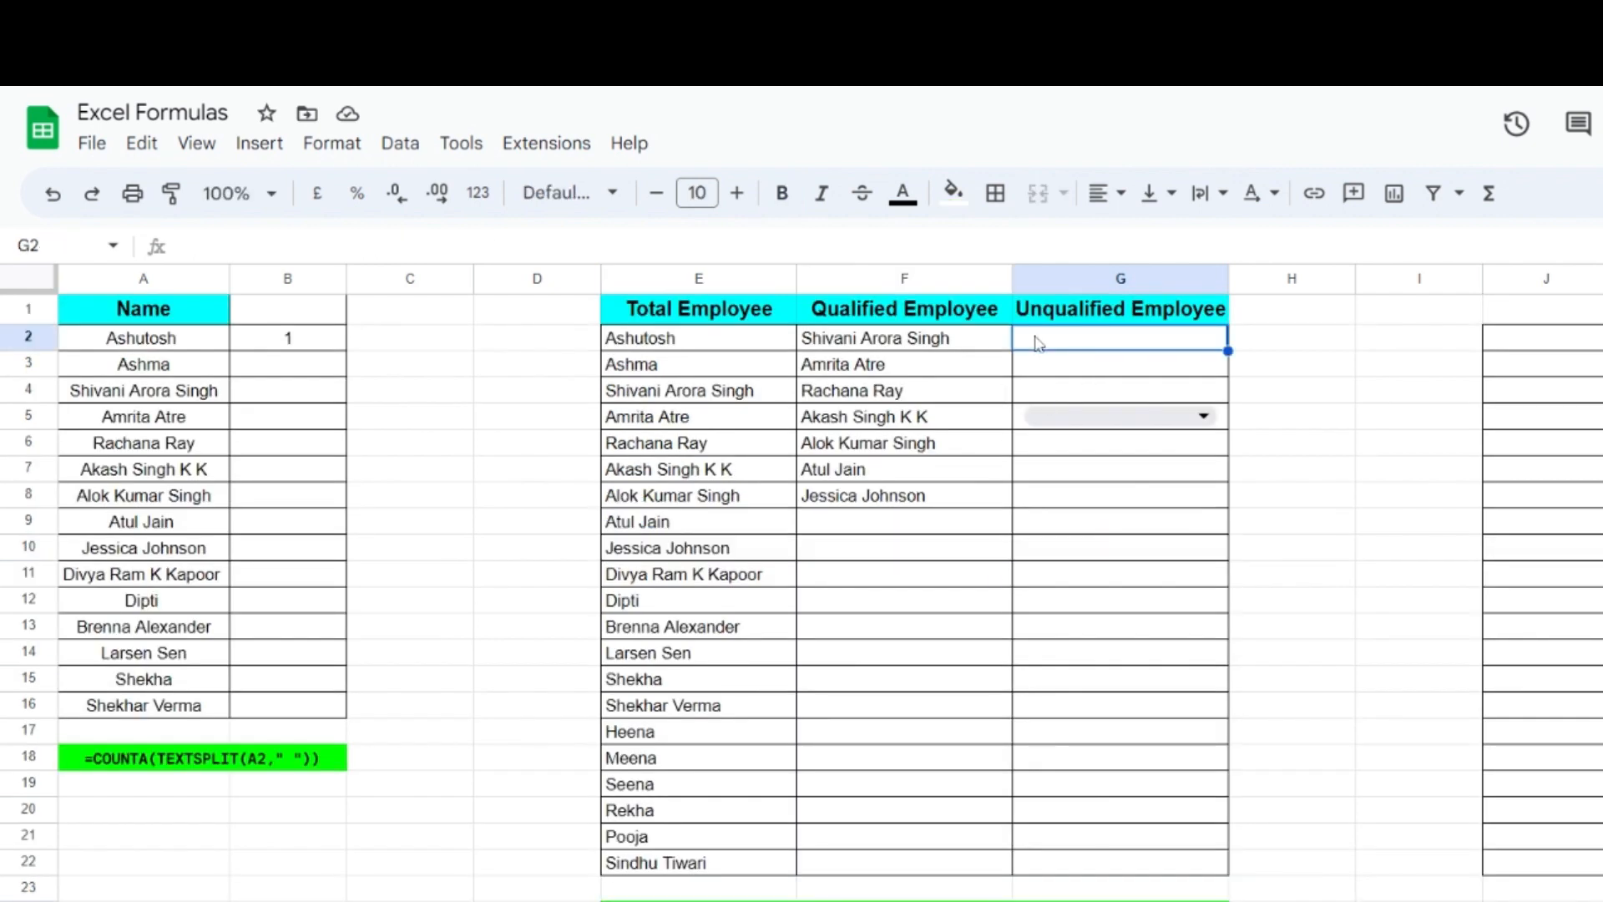
type("=FIL")
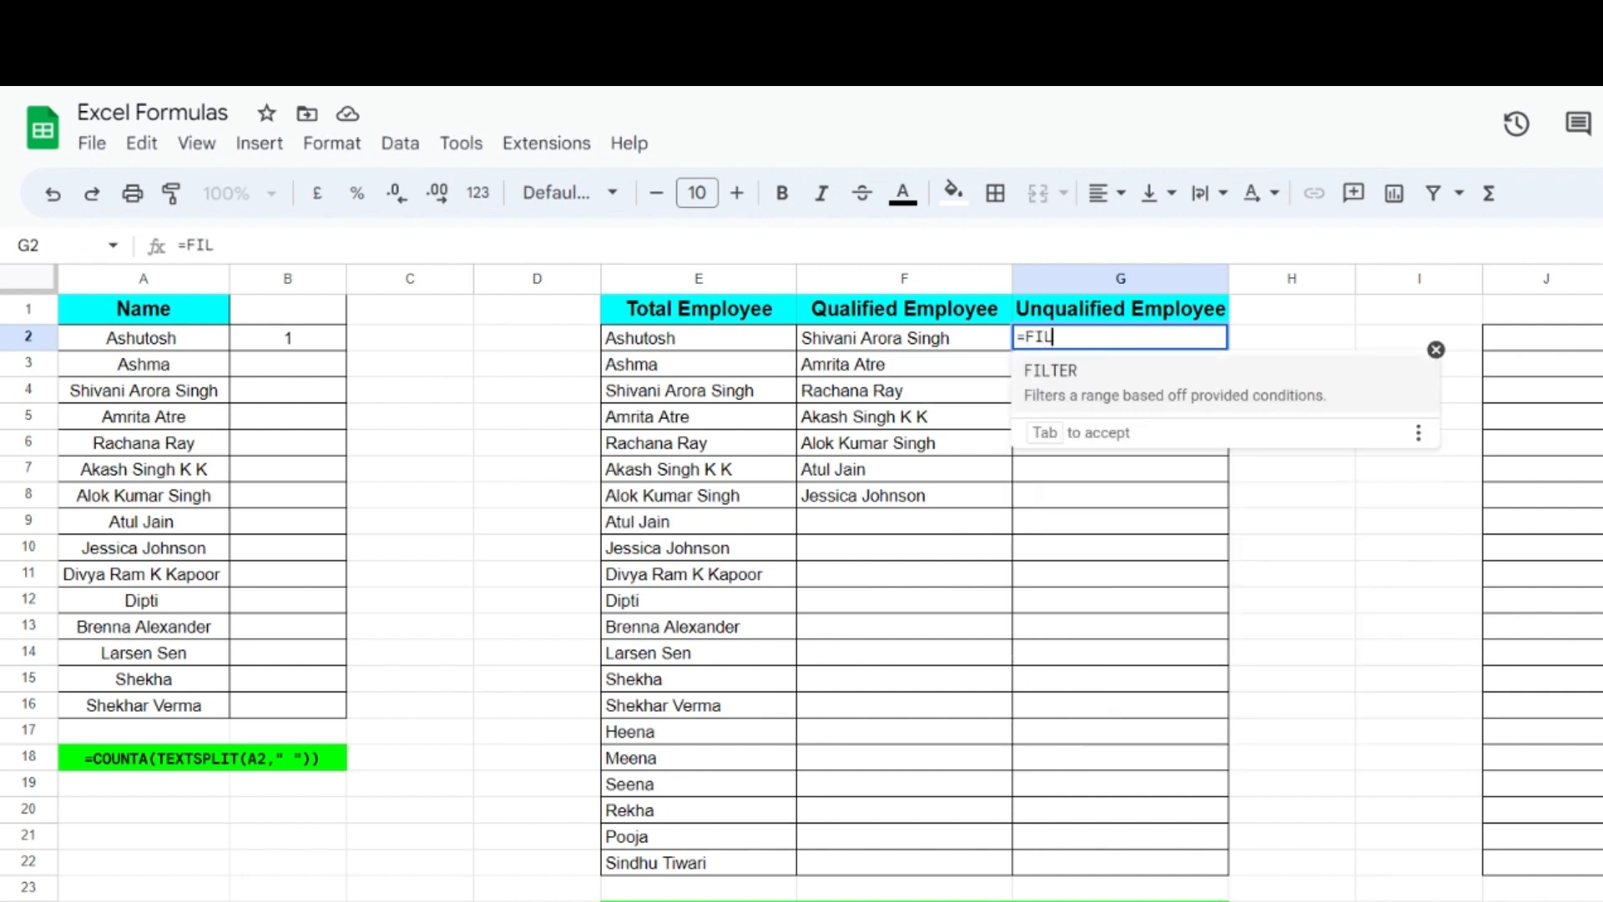
type("TER(")
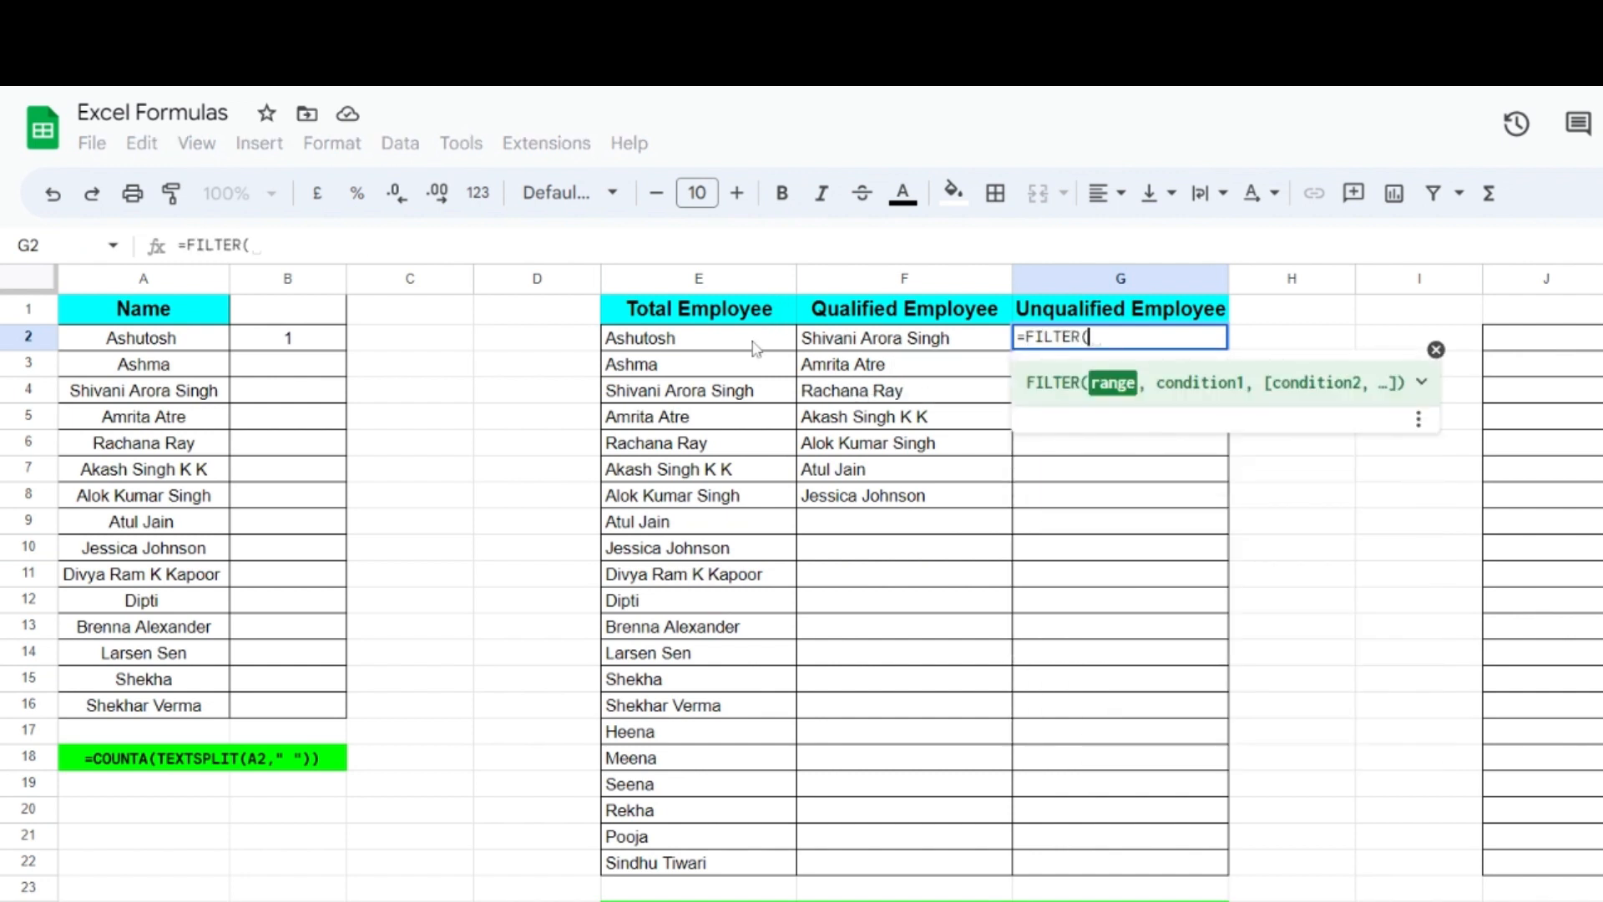
left_click_drag(755, 343, 752, 876)
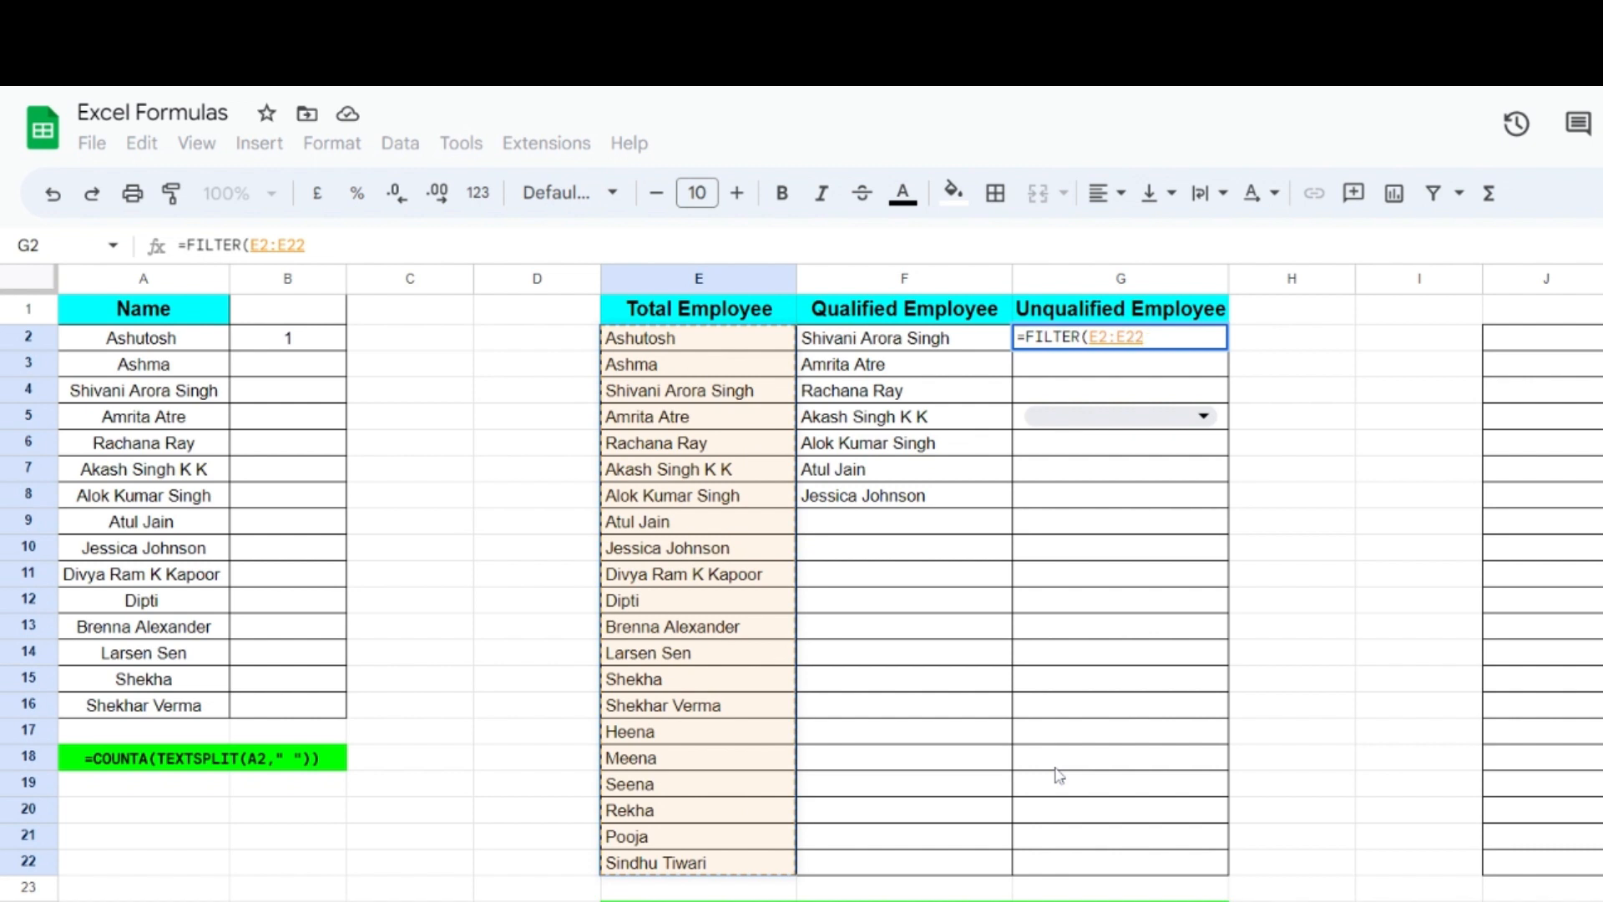
type(",")
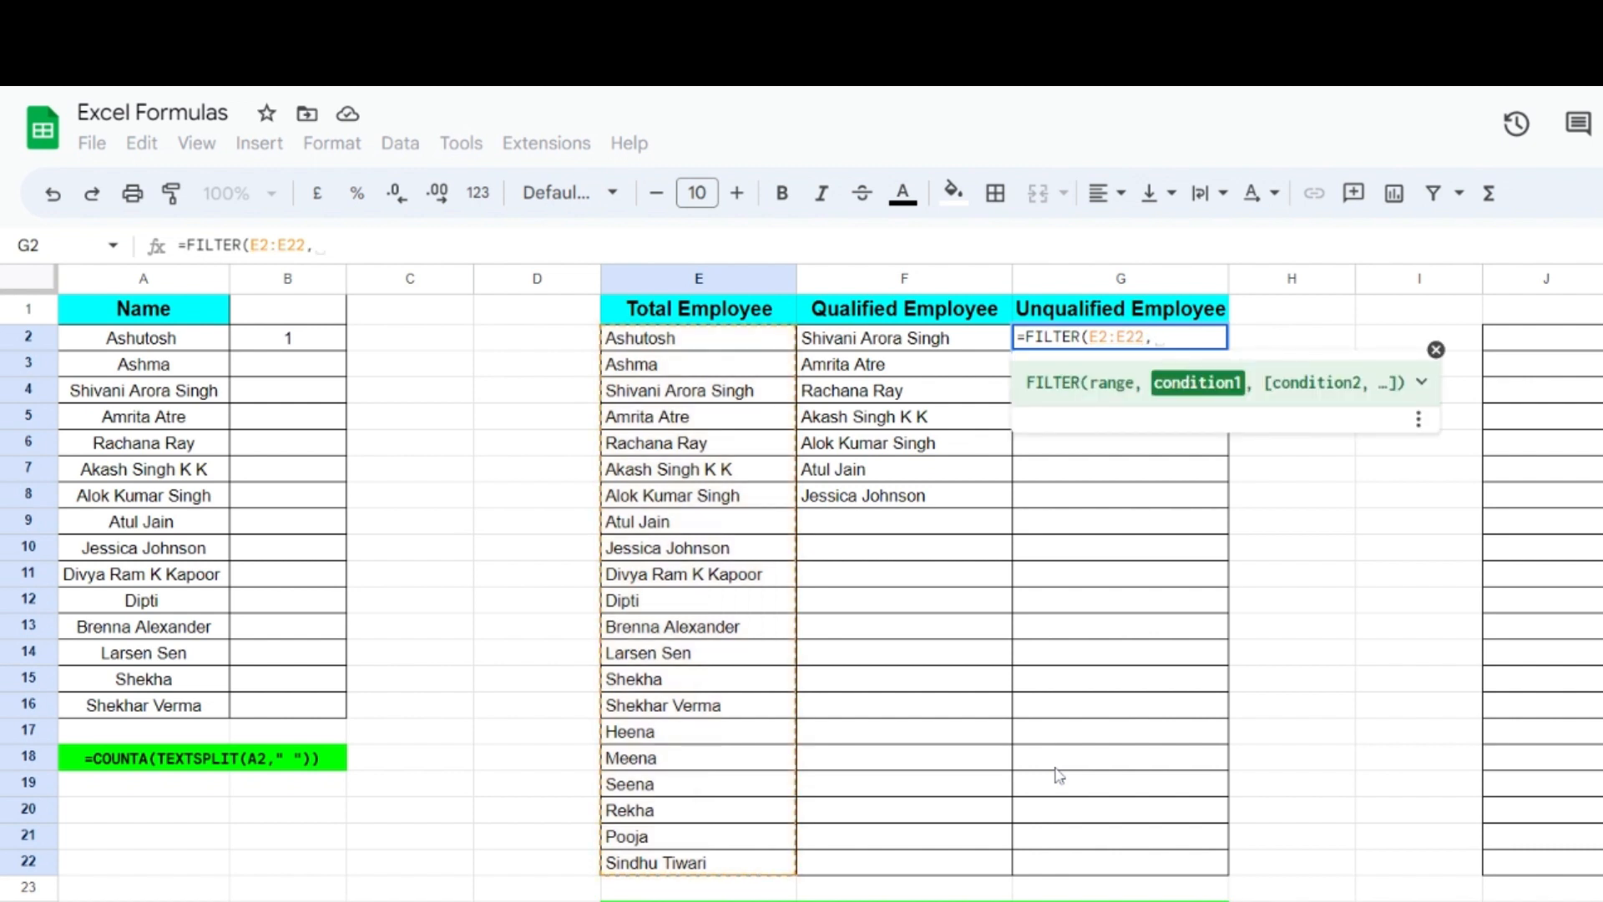
Add a NOT condition containing the Qualified Employee range F2:F8 and a trailing colon to the G2 formula.
type(" NOT")
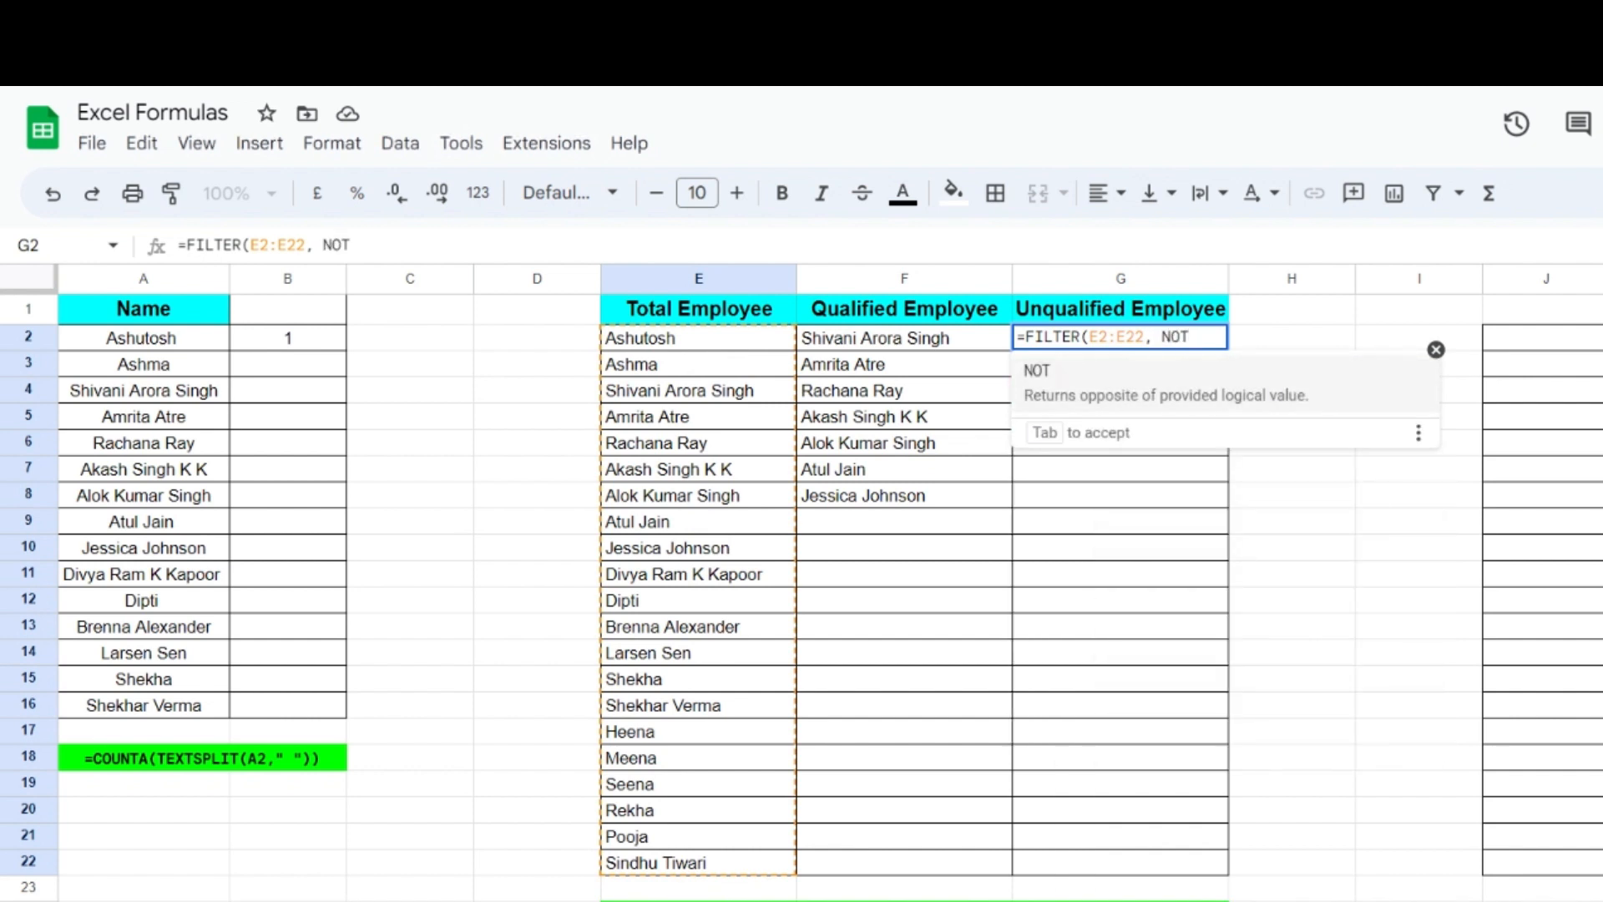
type("(")
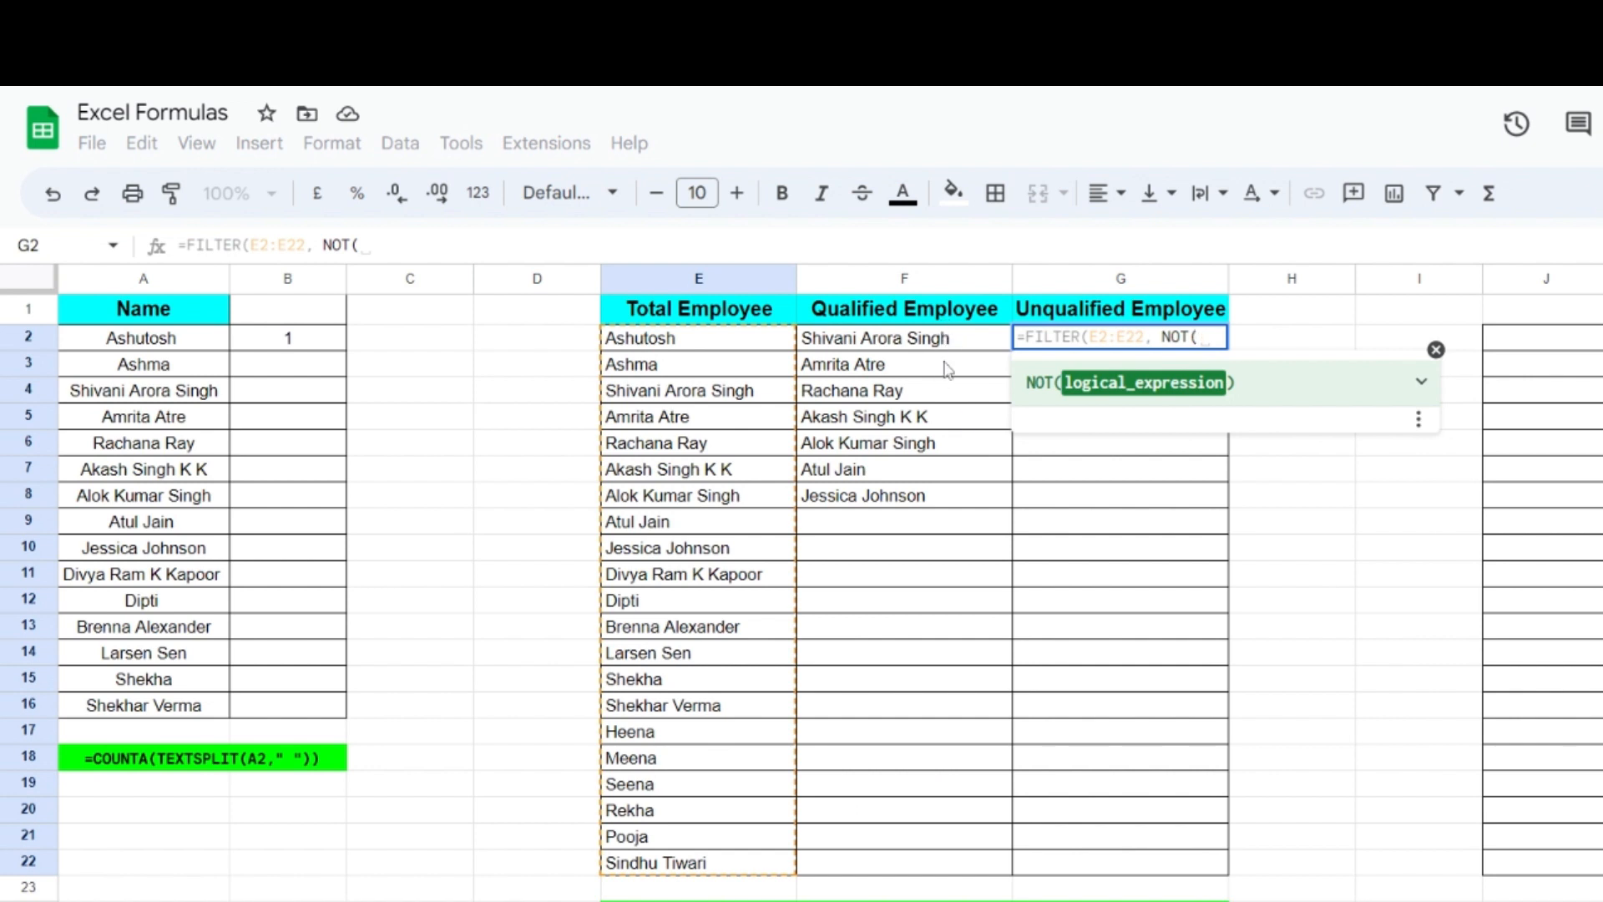
left_click_drag(966, 346, 957, 511)
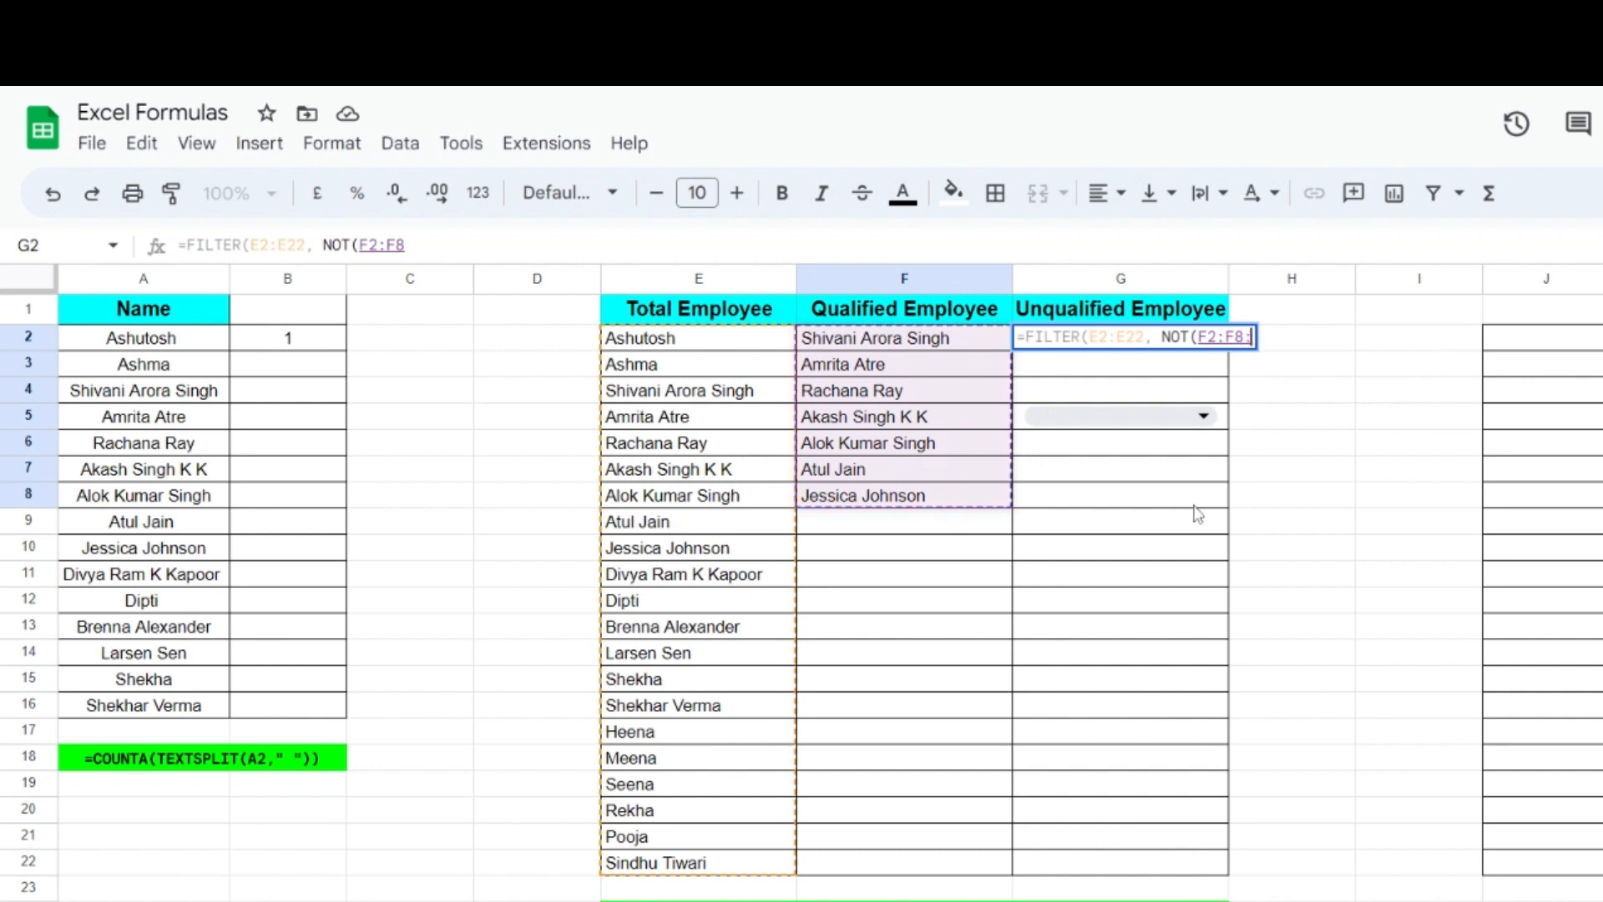
type(":")
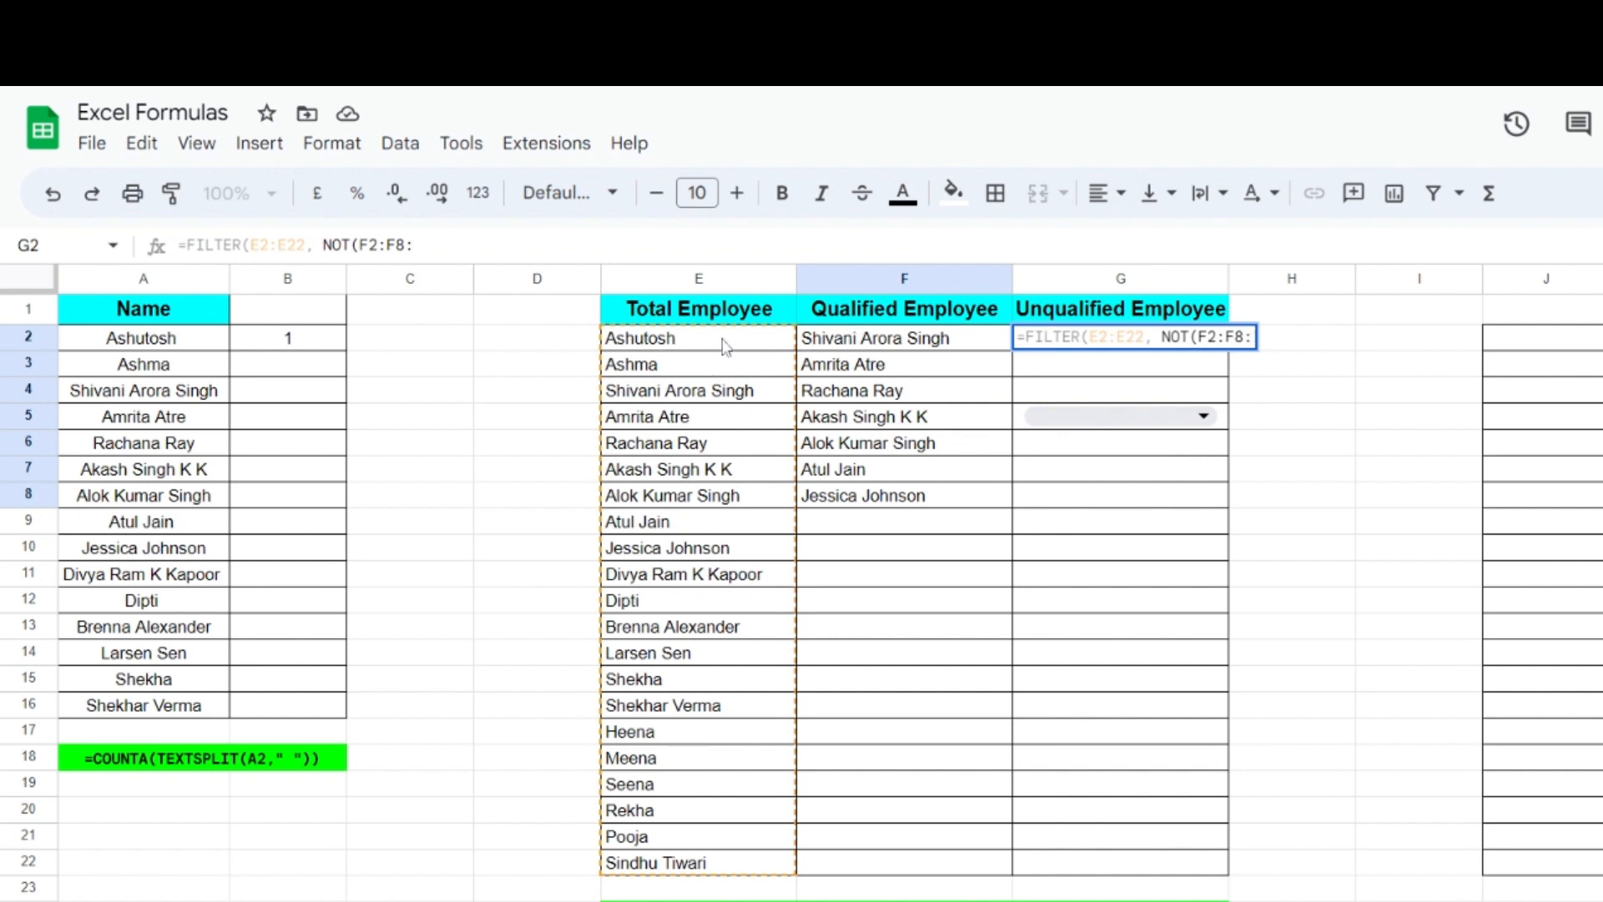
left_click_drag(725, 342, 725, 399)
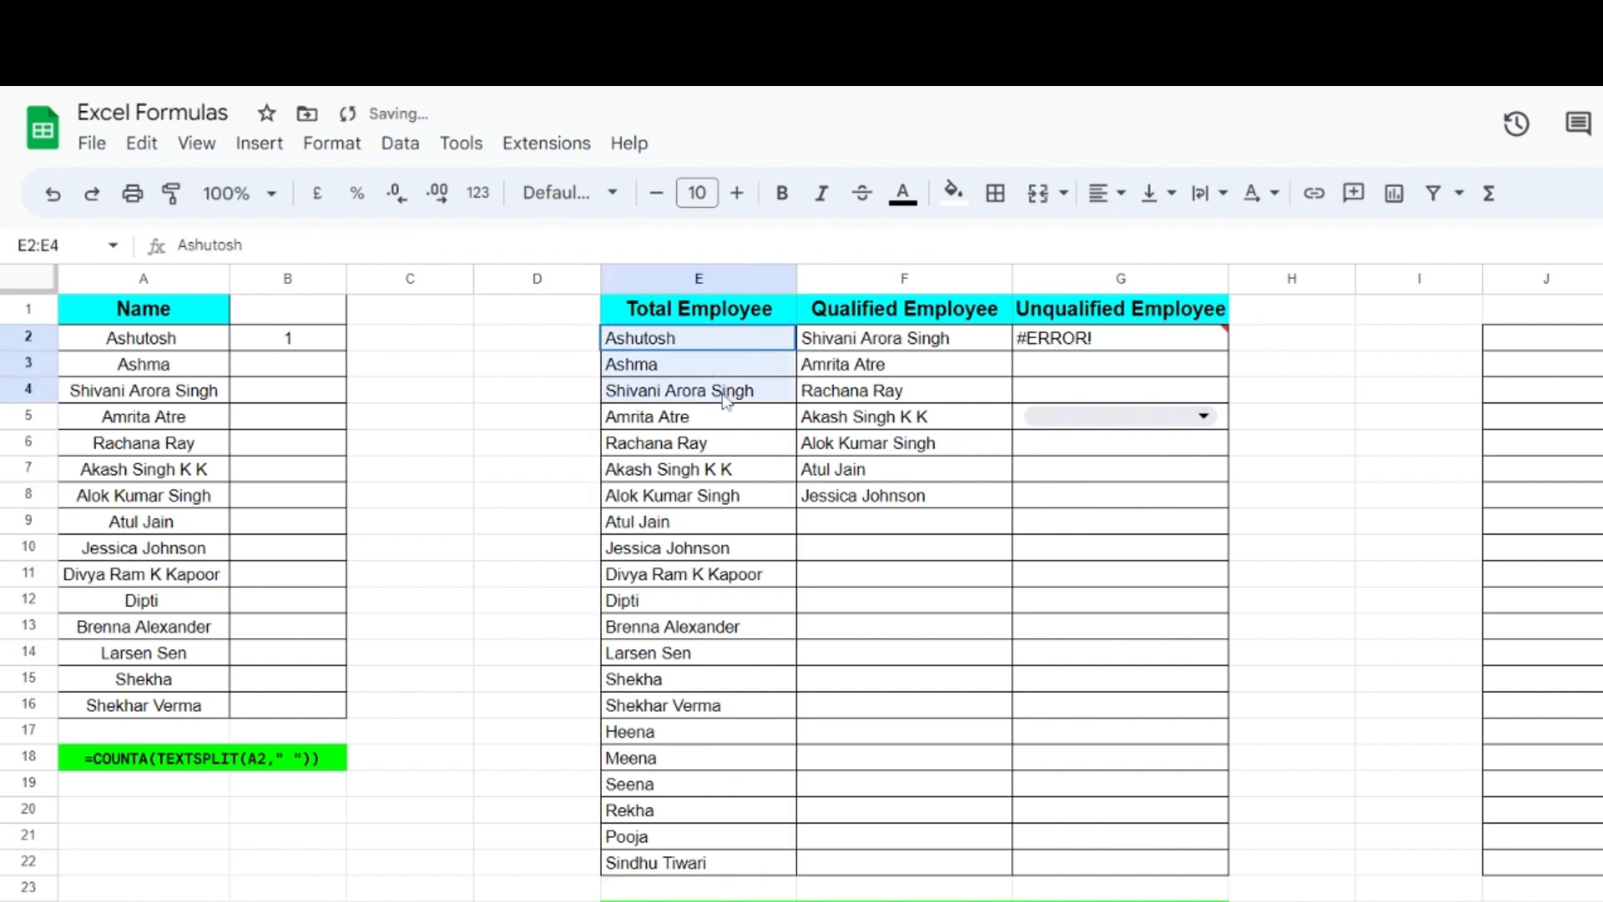
Open the G2 formula for editing and compare it with the reference FILTER formula in the green cell E24:G24.
left_click(1152, 338)
double_click(1119, 349)
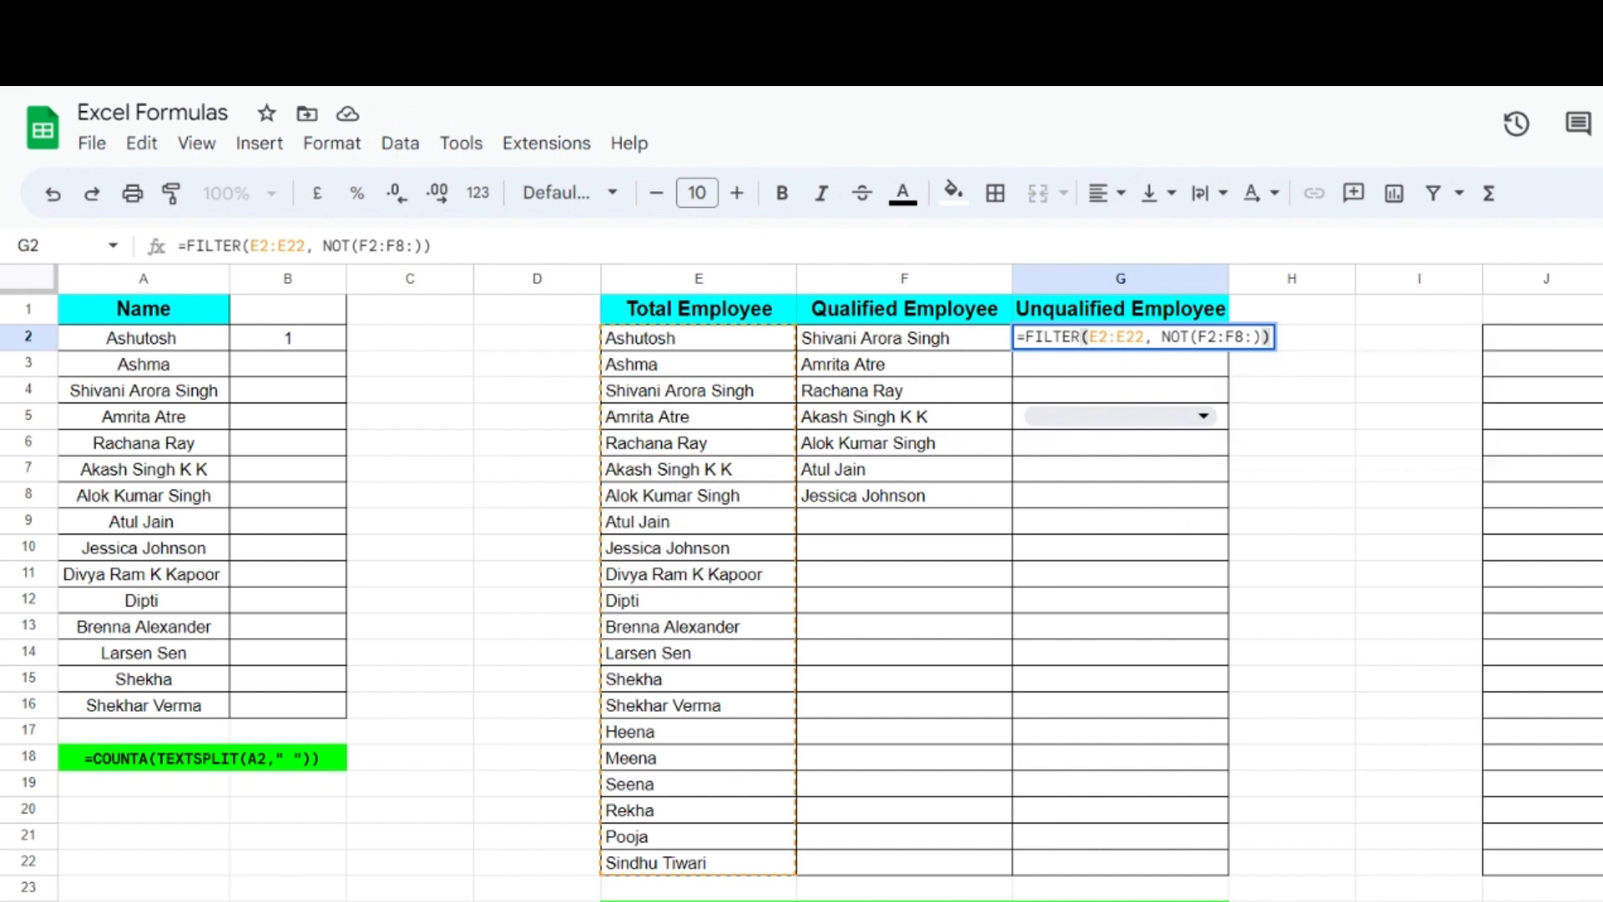
scroll(801, 585, "down", 3)
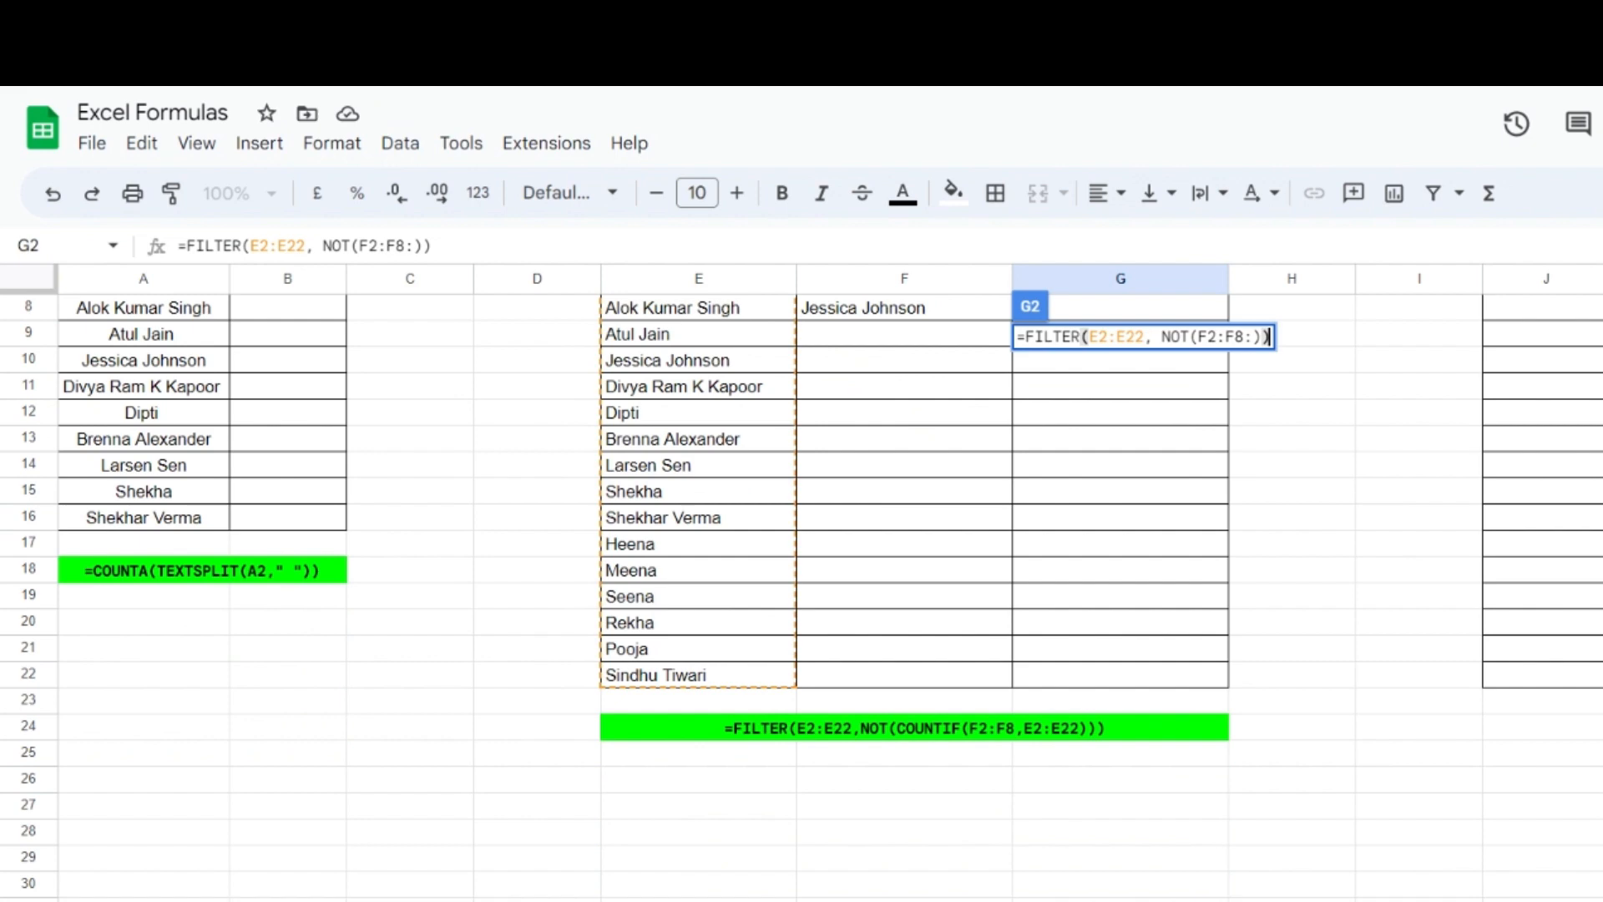
scroll(802, 585, "up", 3)
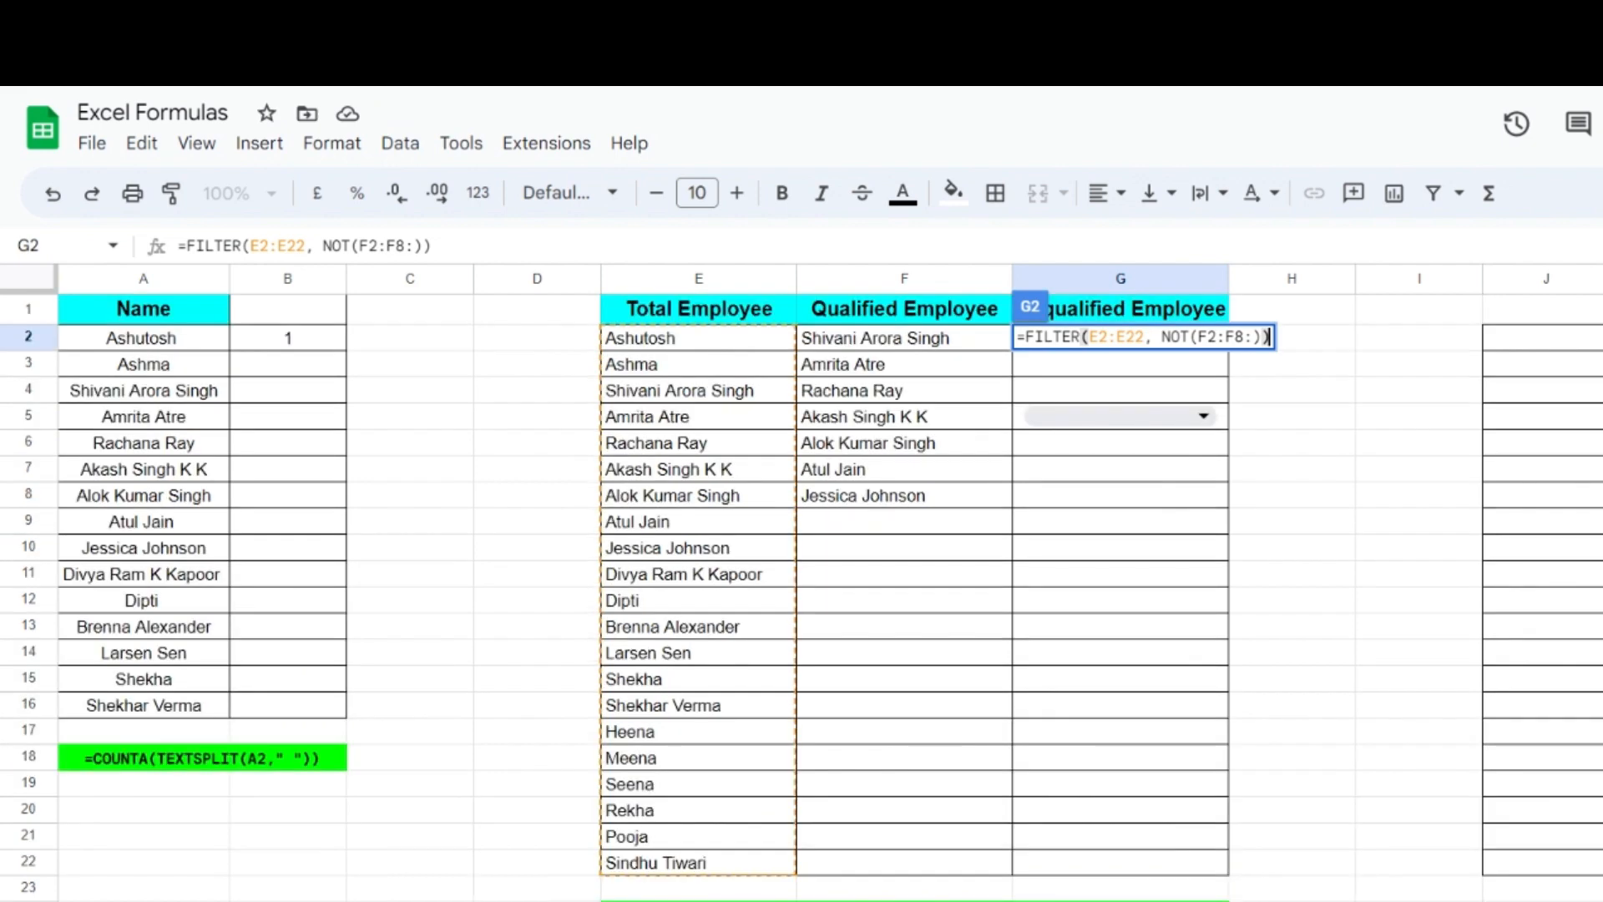
scroll(802, 585, "down", 15)
scroll(802, 585, "up", 9)
scroll(801, 585, "down", 1)
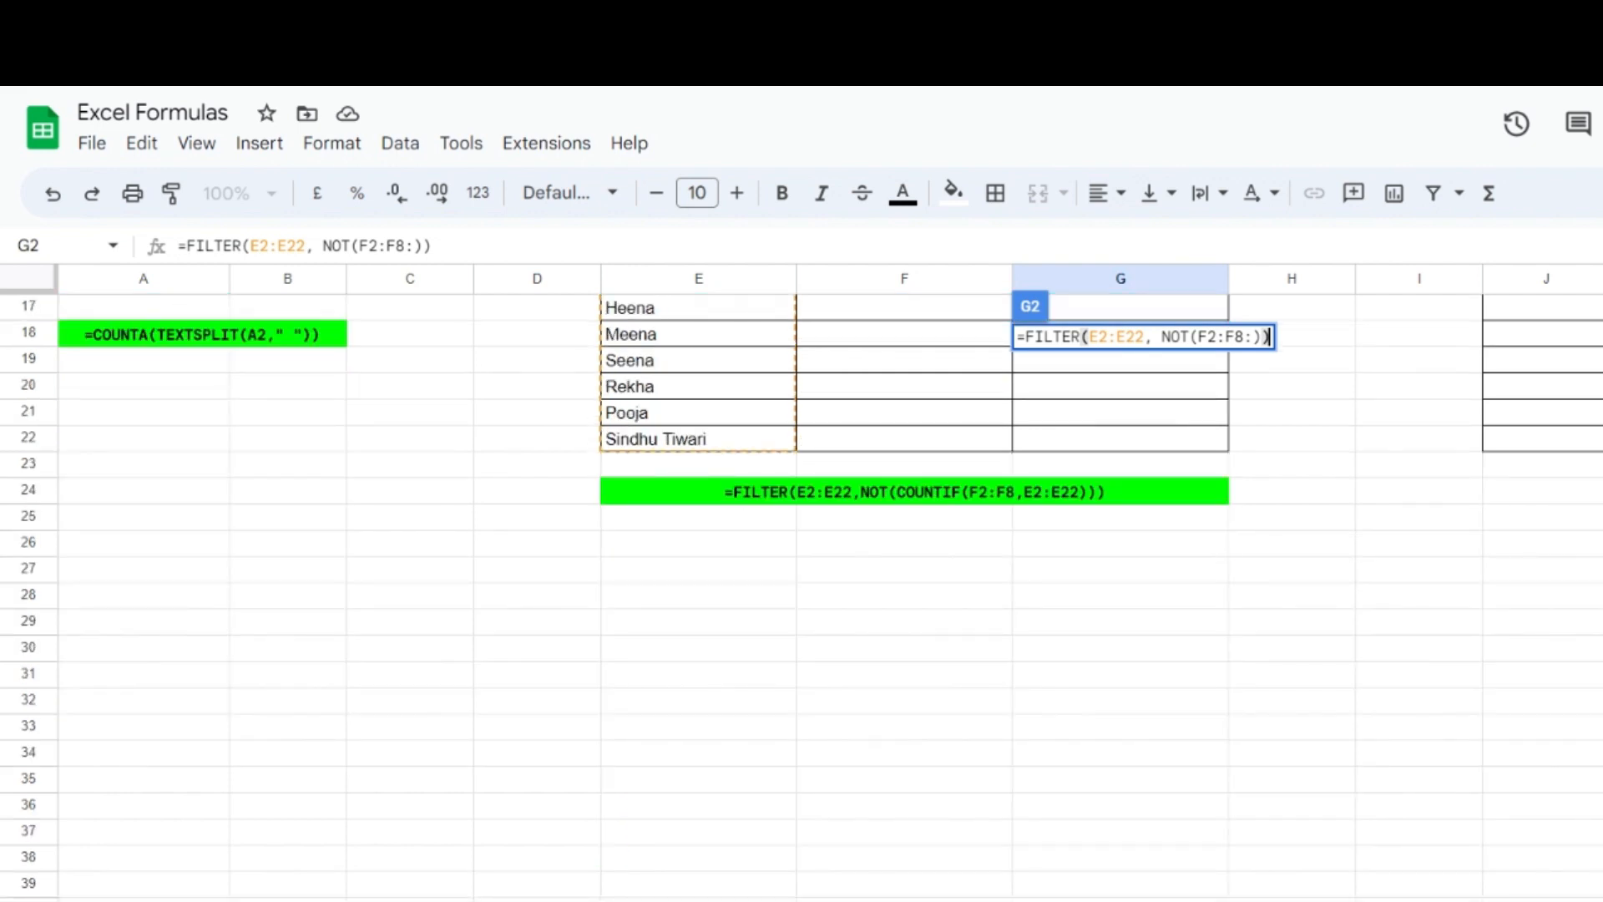
scroll(801, 584, "up", 5)
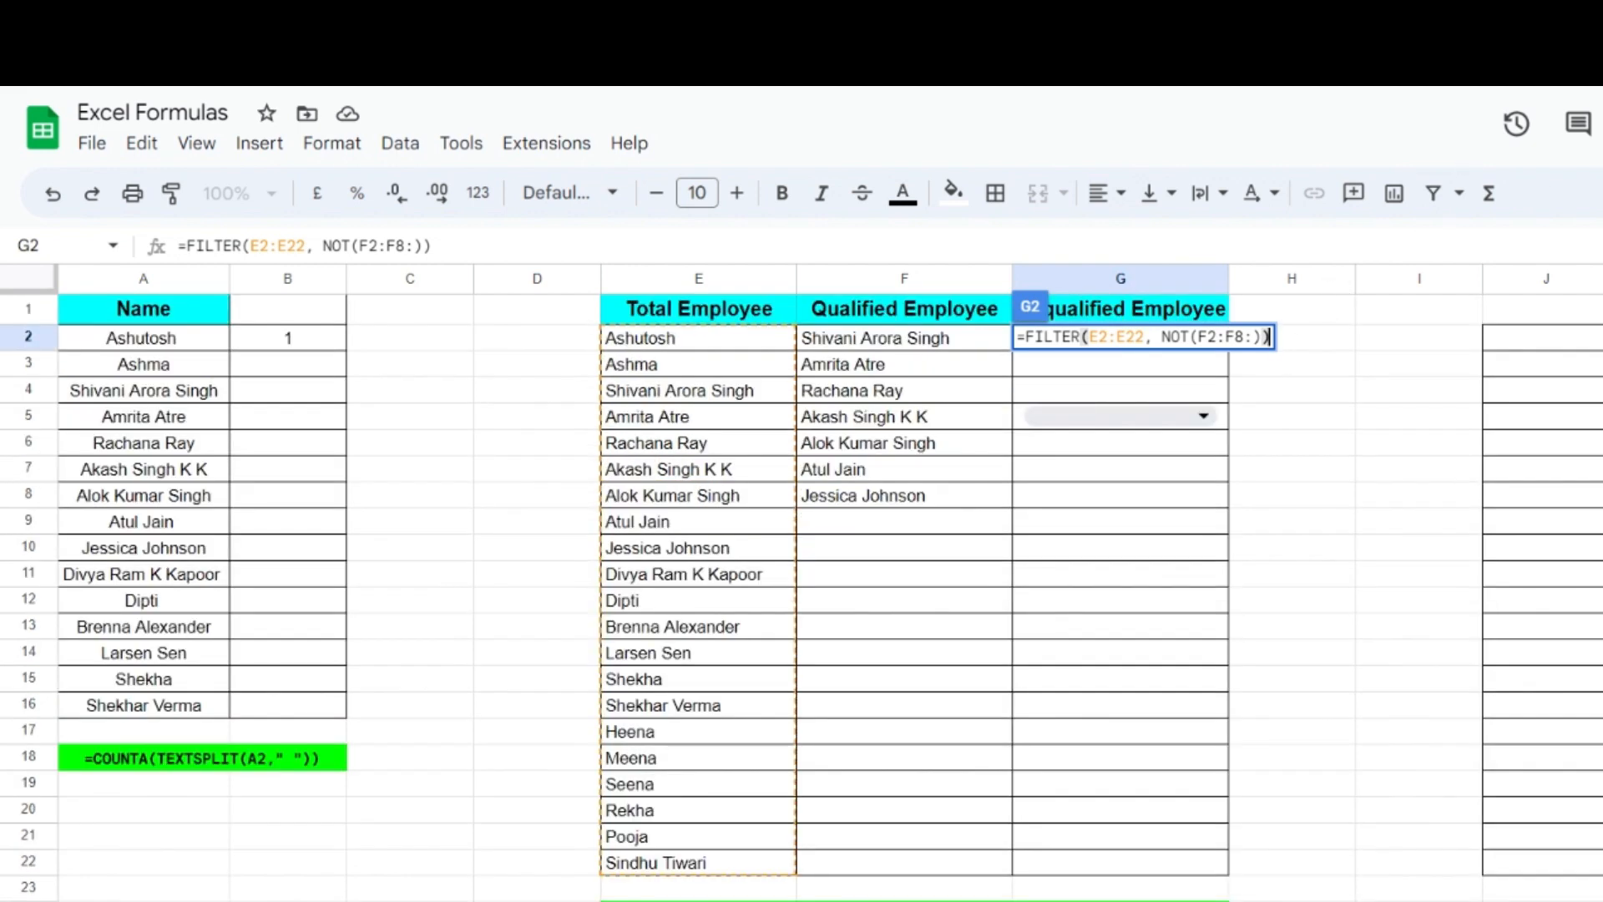
Nest a COUNTIF function inside NOT in the G2 formula, wrapping it around the F2:F8 argument.
left_click(1189, 337)
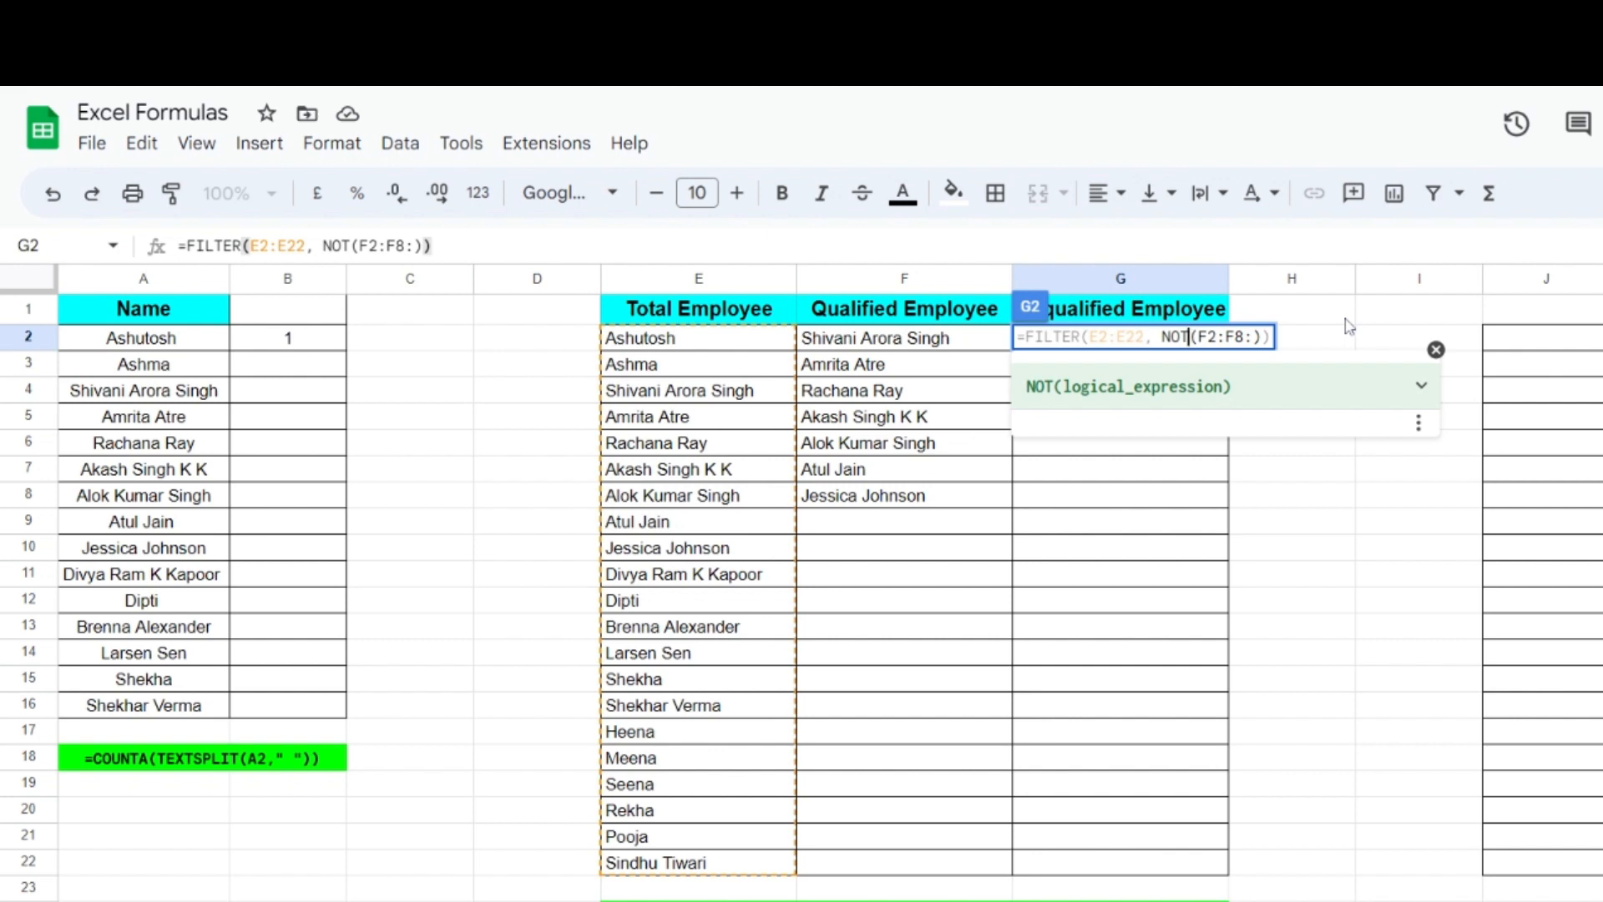
scroll(801, 584, "down", 7)
type("COUNTIF")
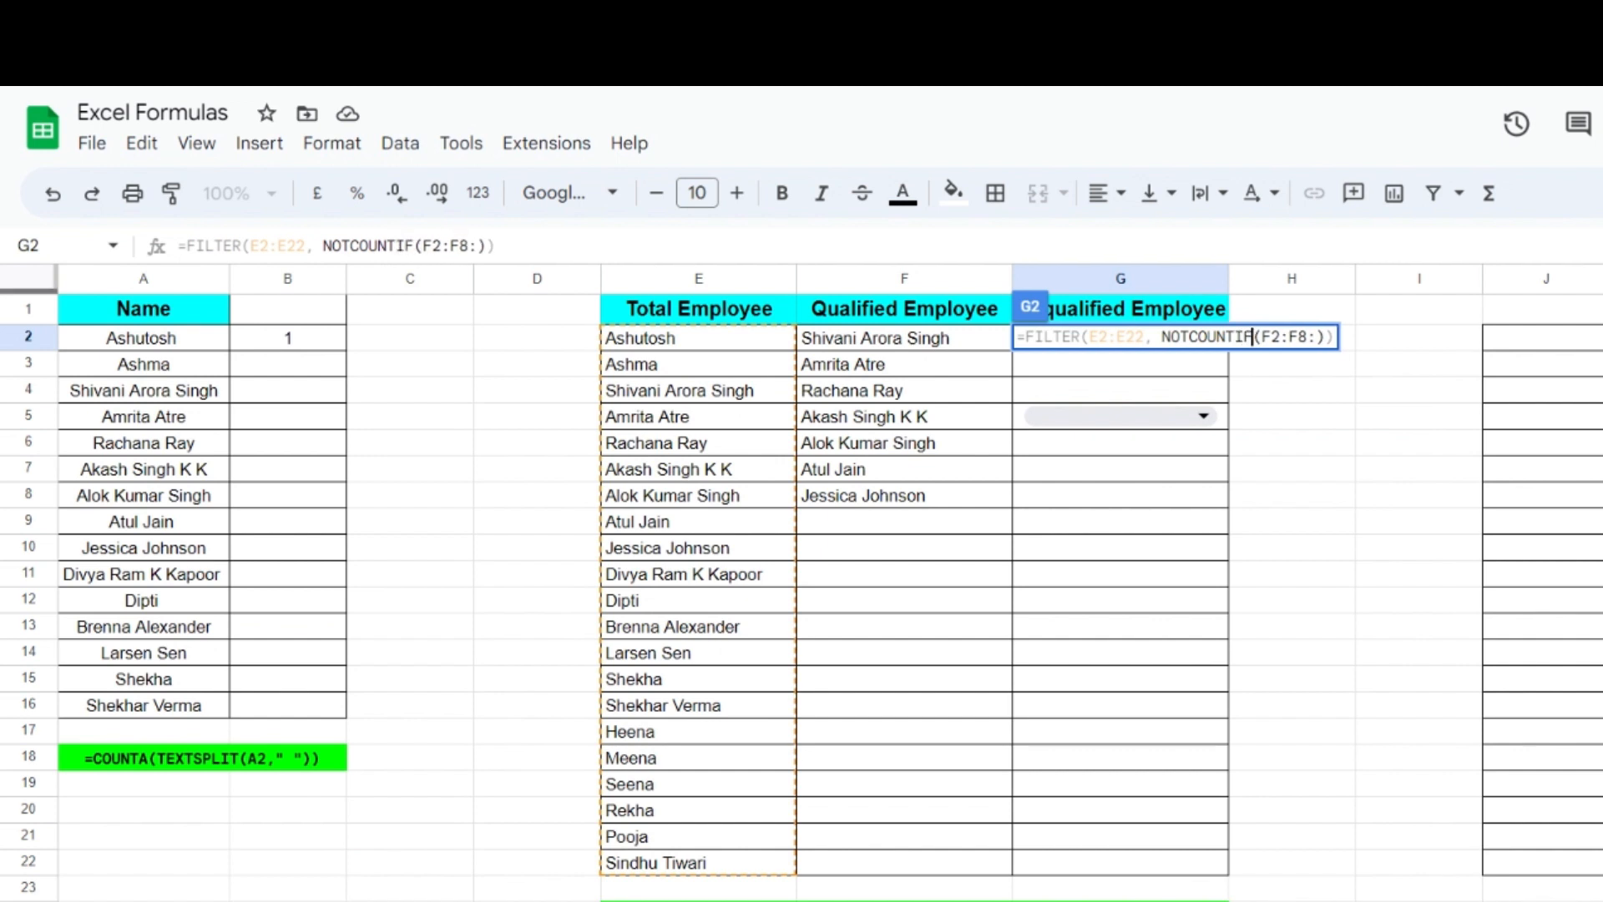
left_click(1188, 337)
type("(")
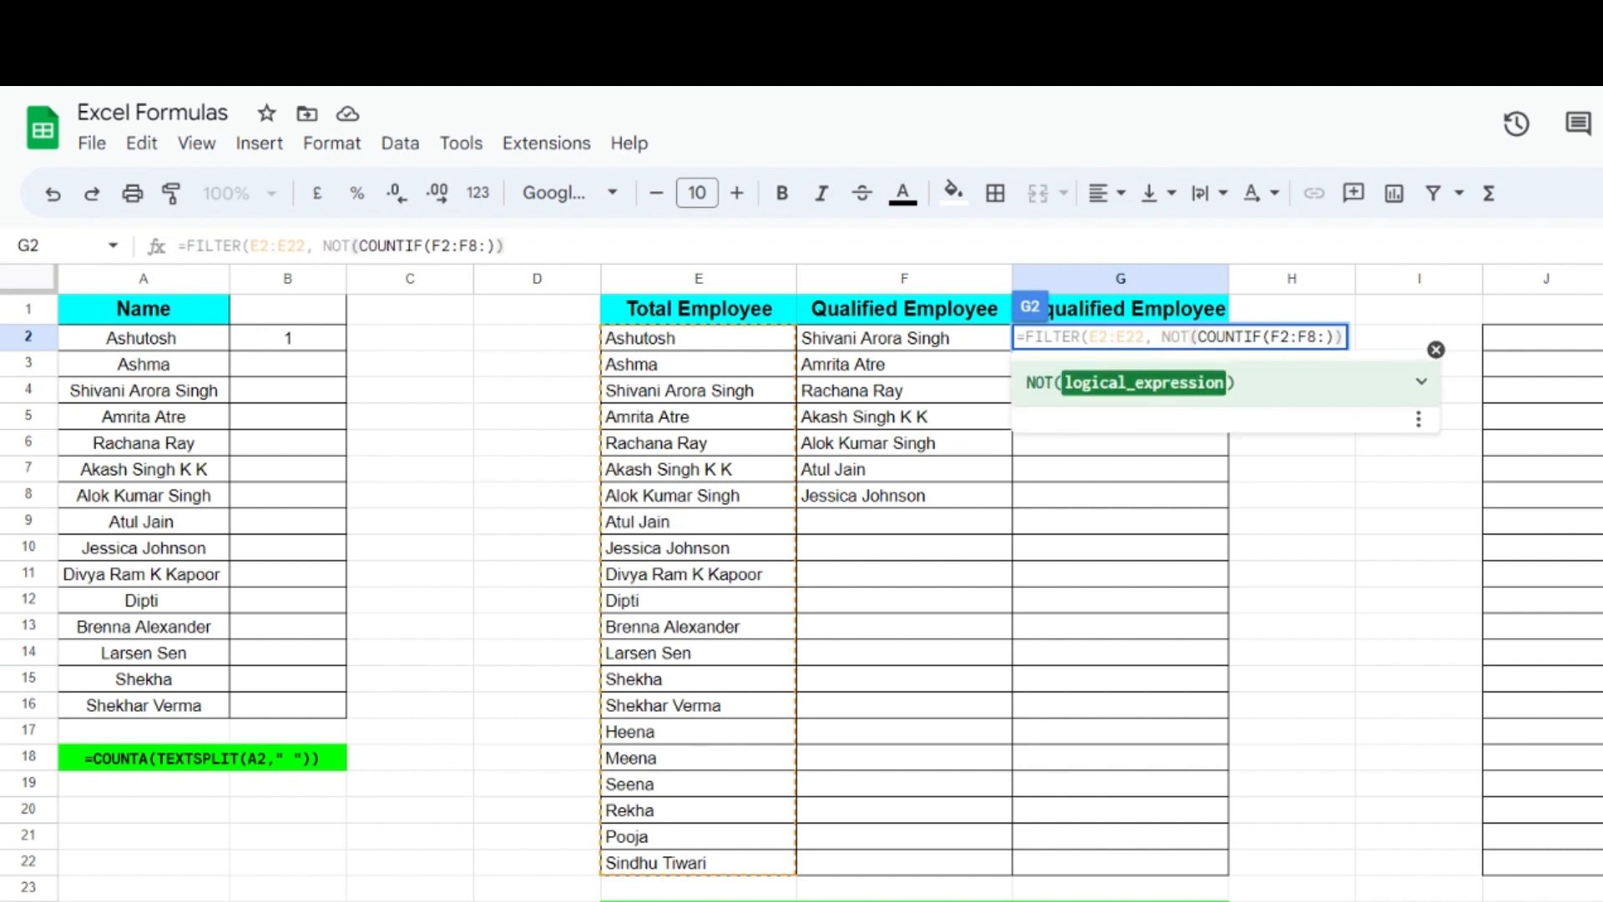
left_click(1190, 336)
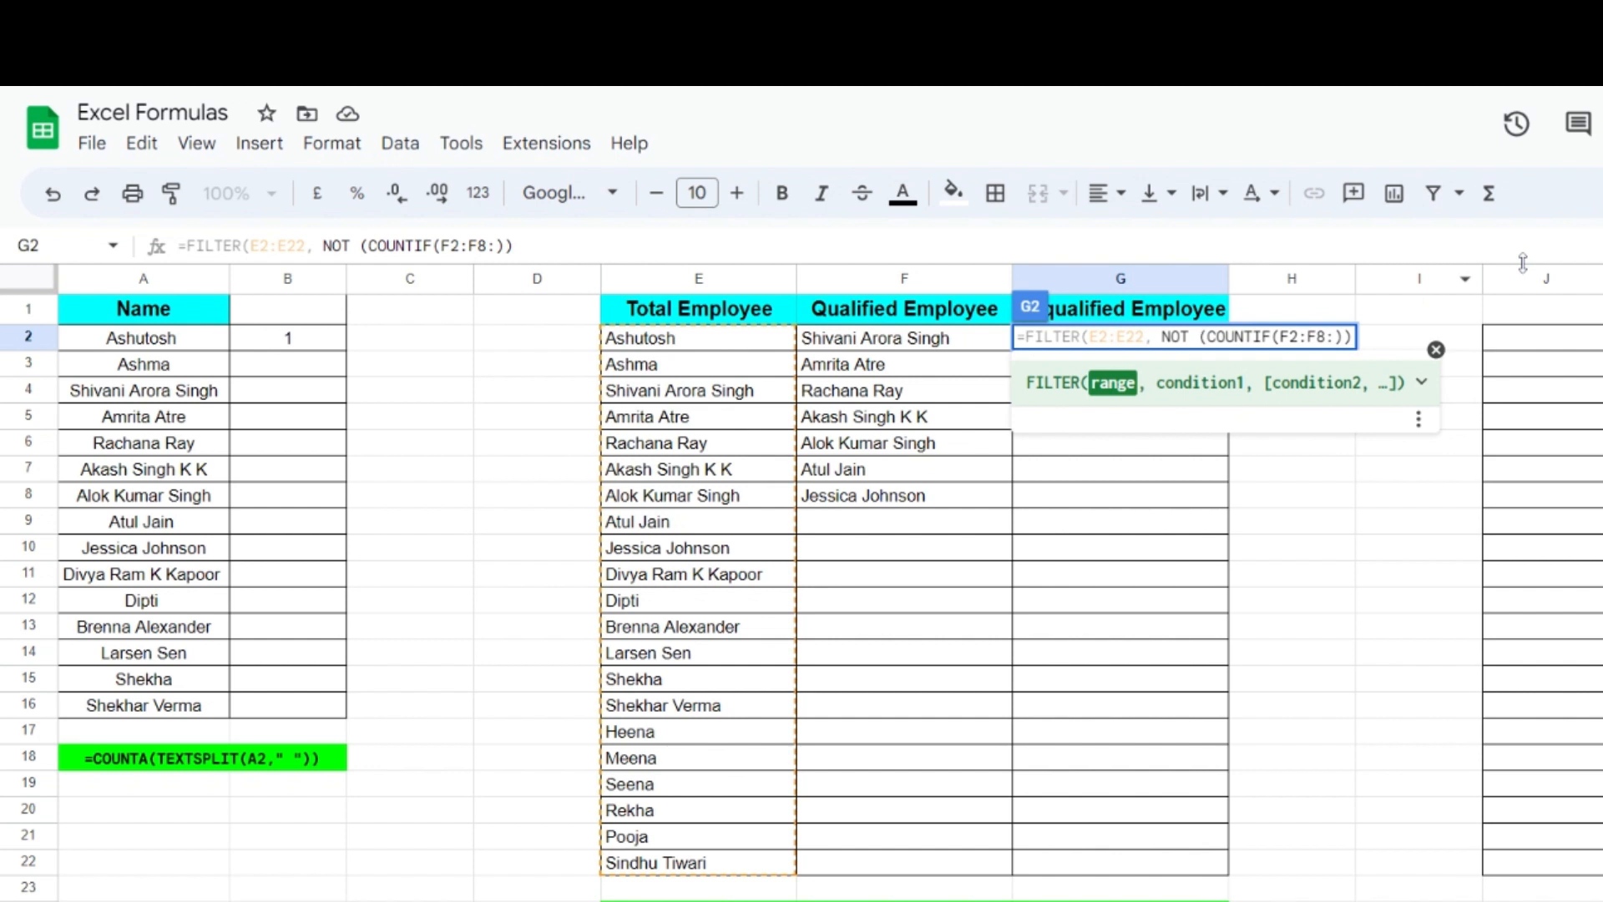
Re-enter COUNTIF's argument in G2 as F2:F8 followed by a colon and try to add the Total Employee range E2:E22.
key("Right")
key("Right")
key("Right")
key("Right")
key("Right")
key("Right")
key("Right")
key("Right")
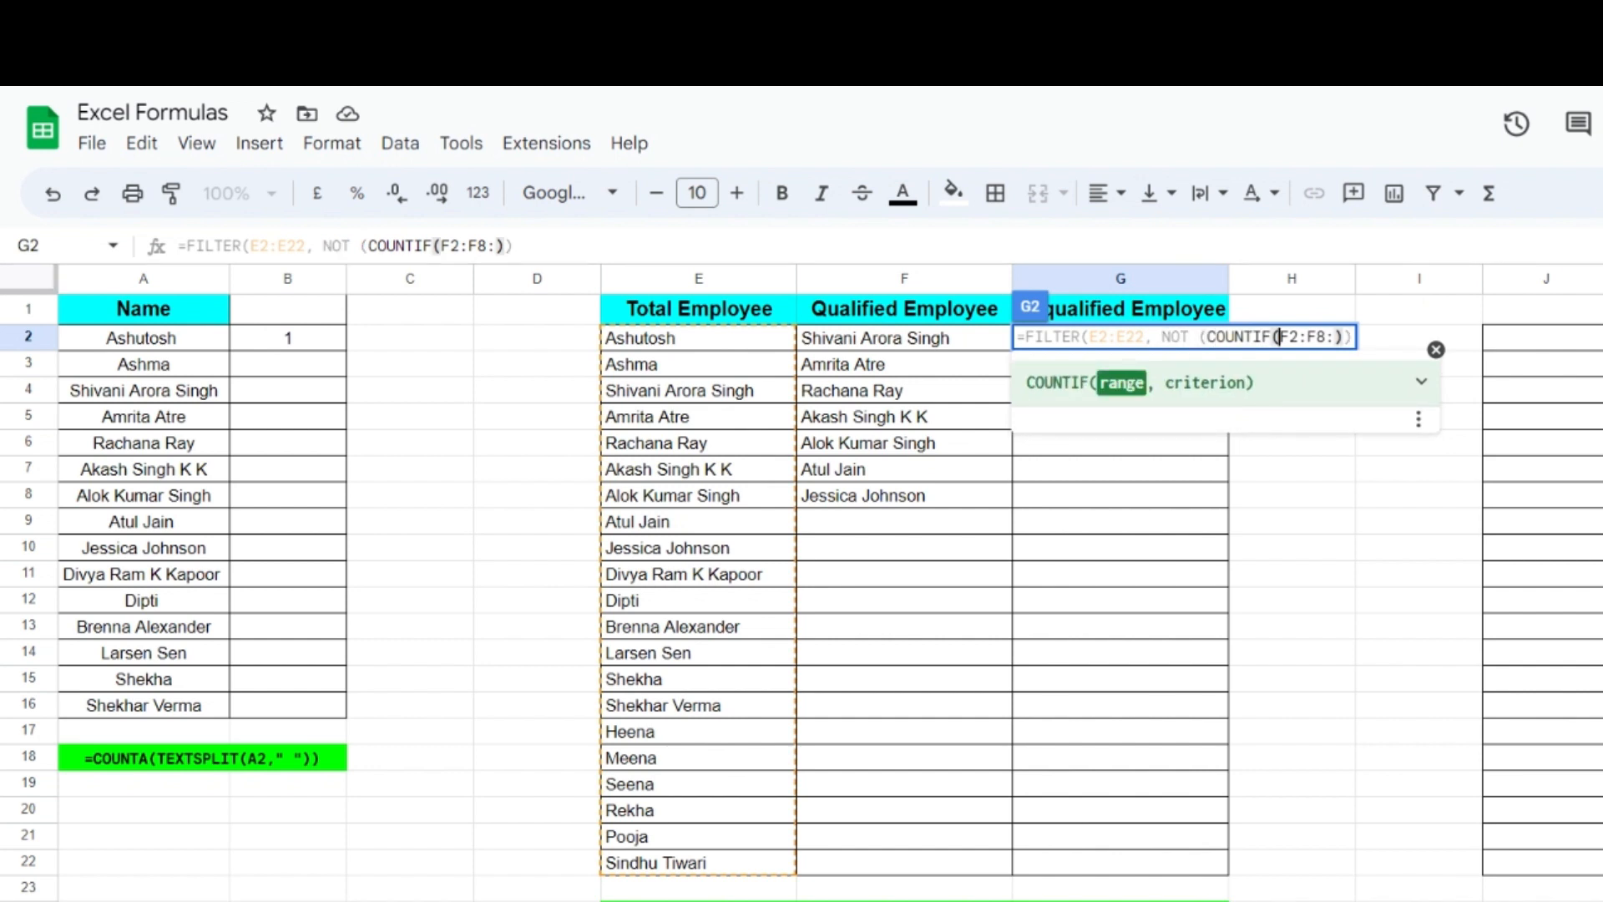
scroll(801, 584, "down", 3)
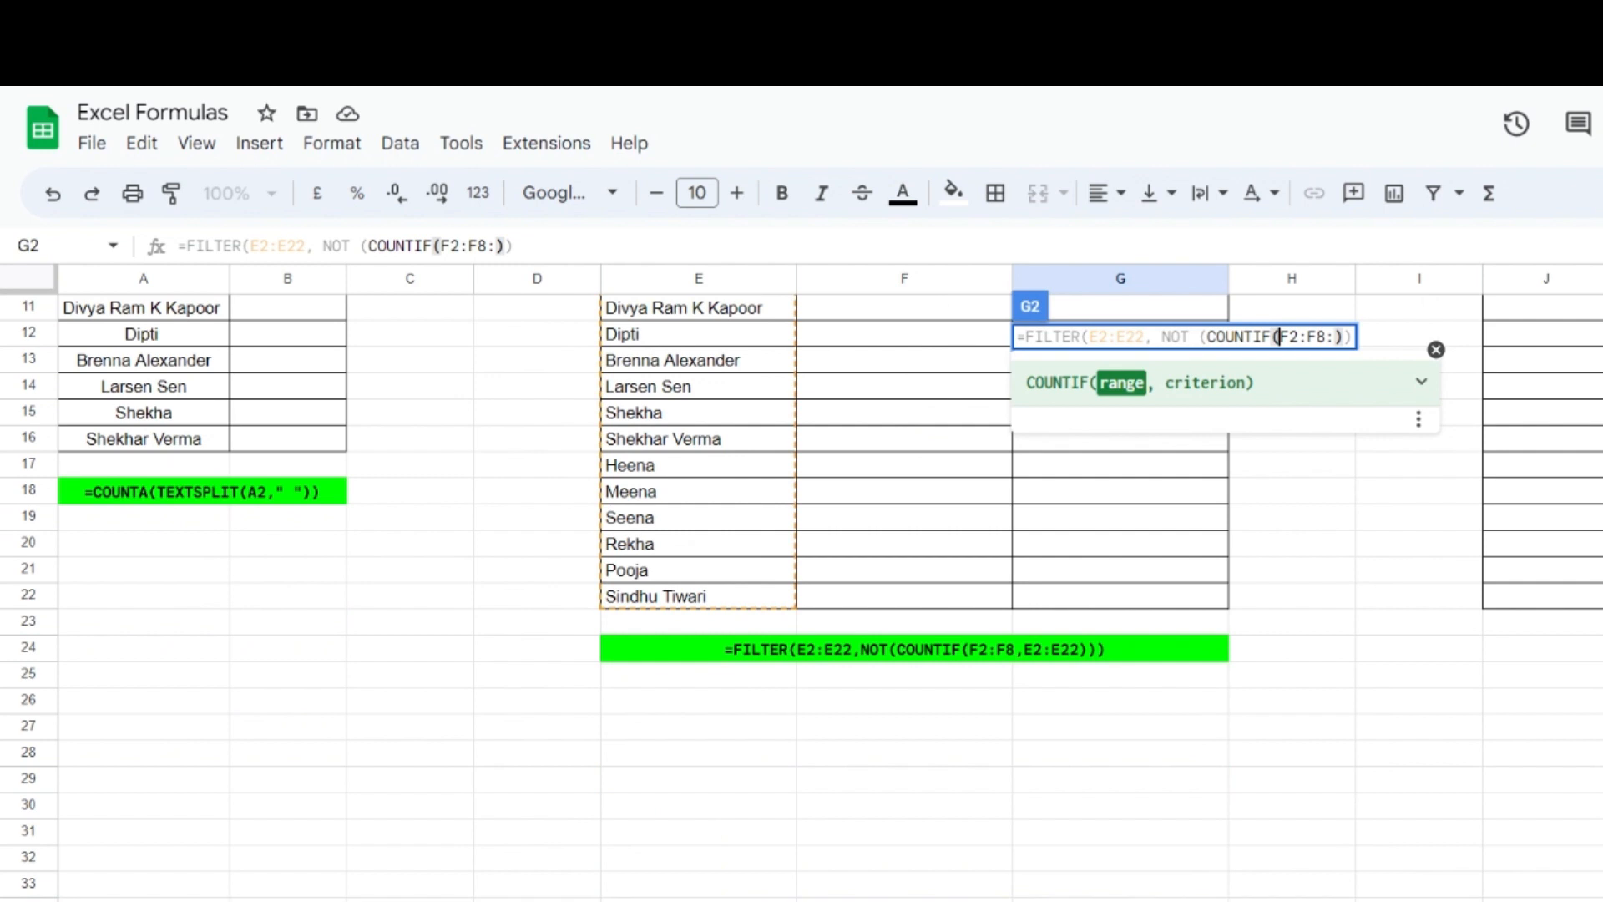
scroll(802, 584, "up", 3)
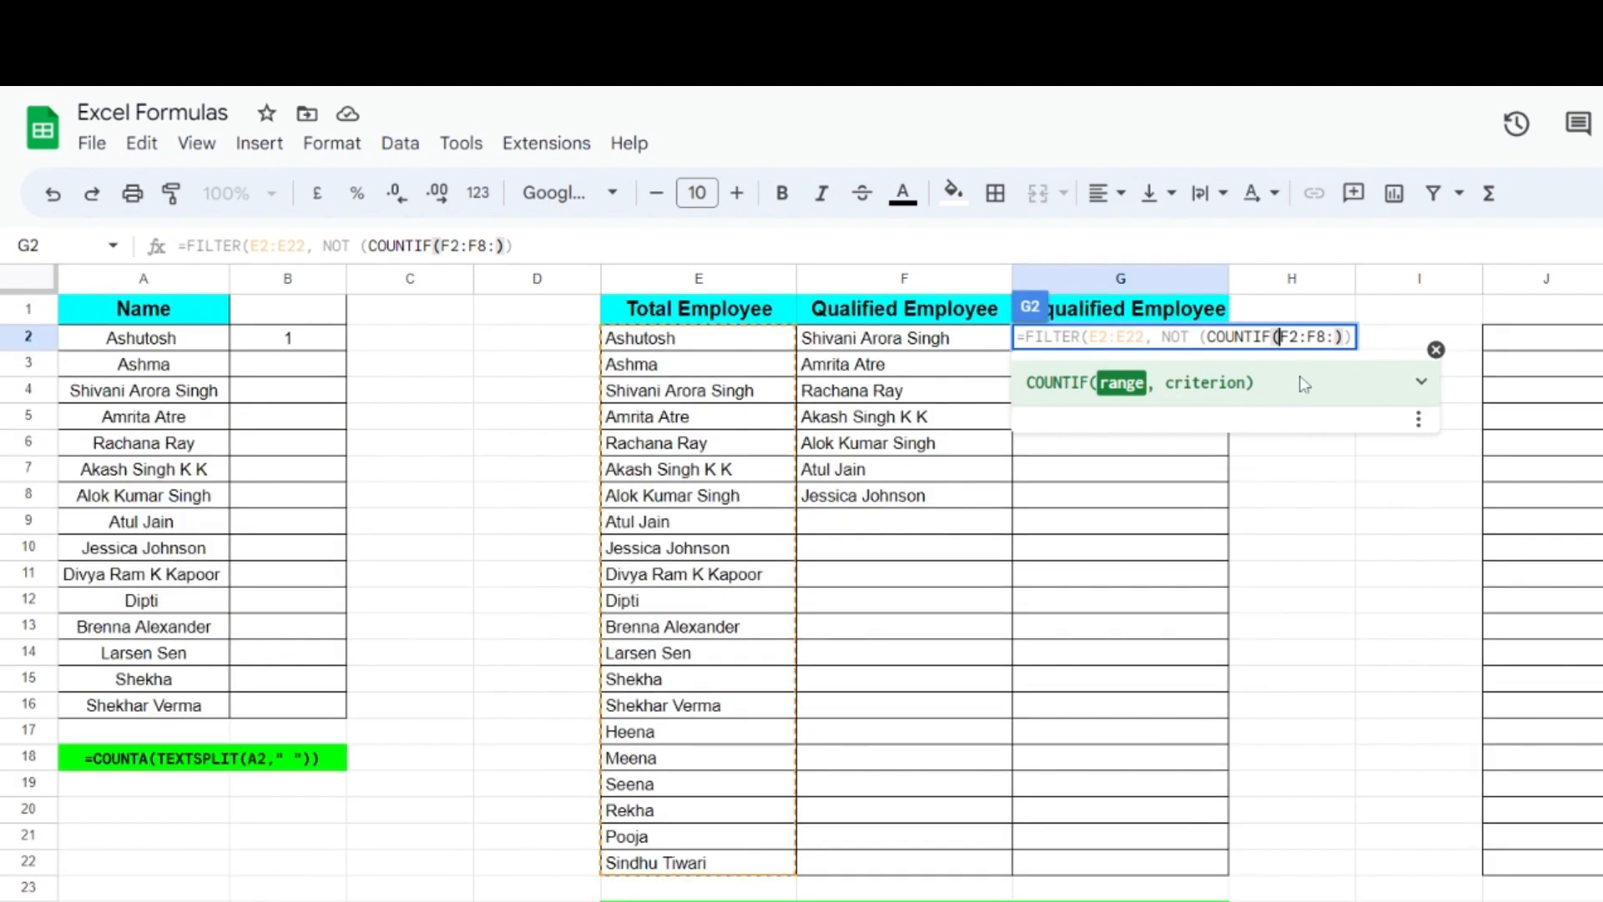
left_click(1336, 338)
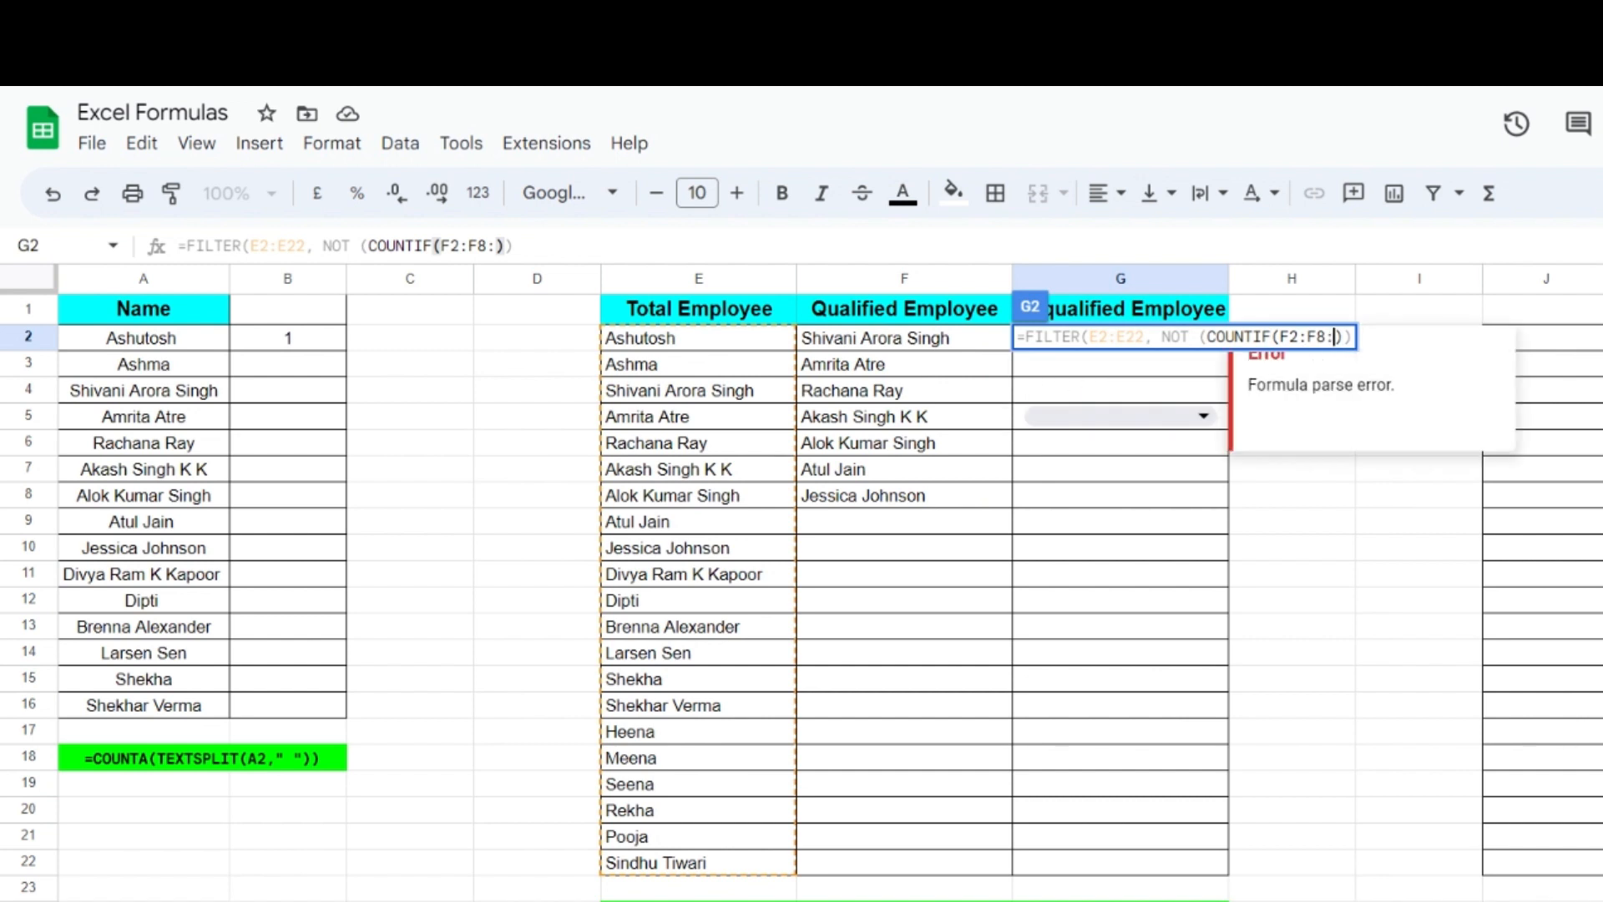
key("shift+End")
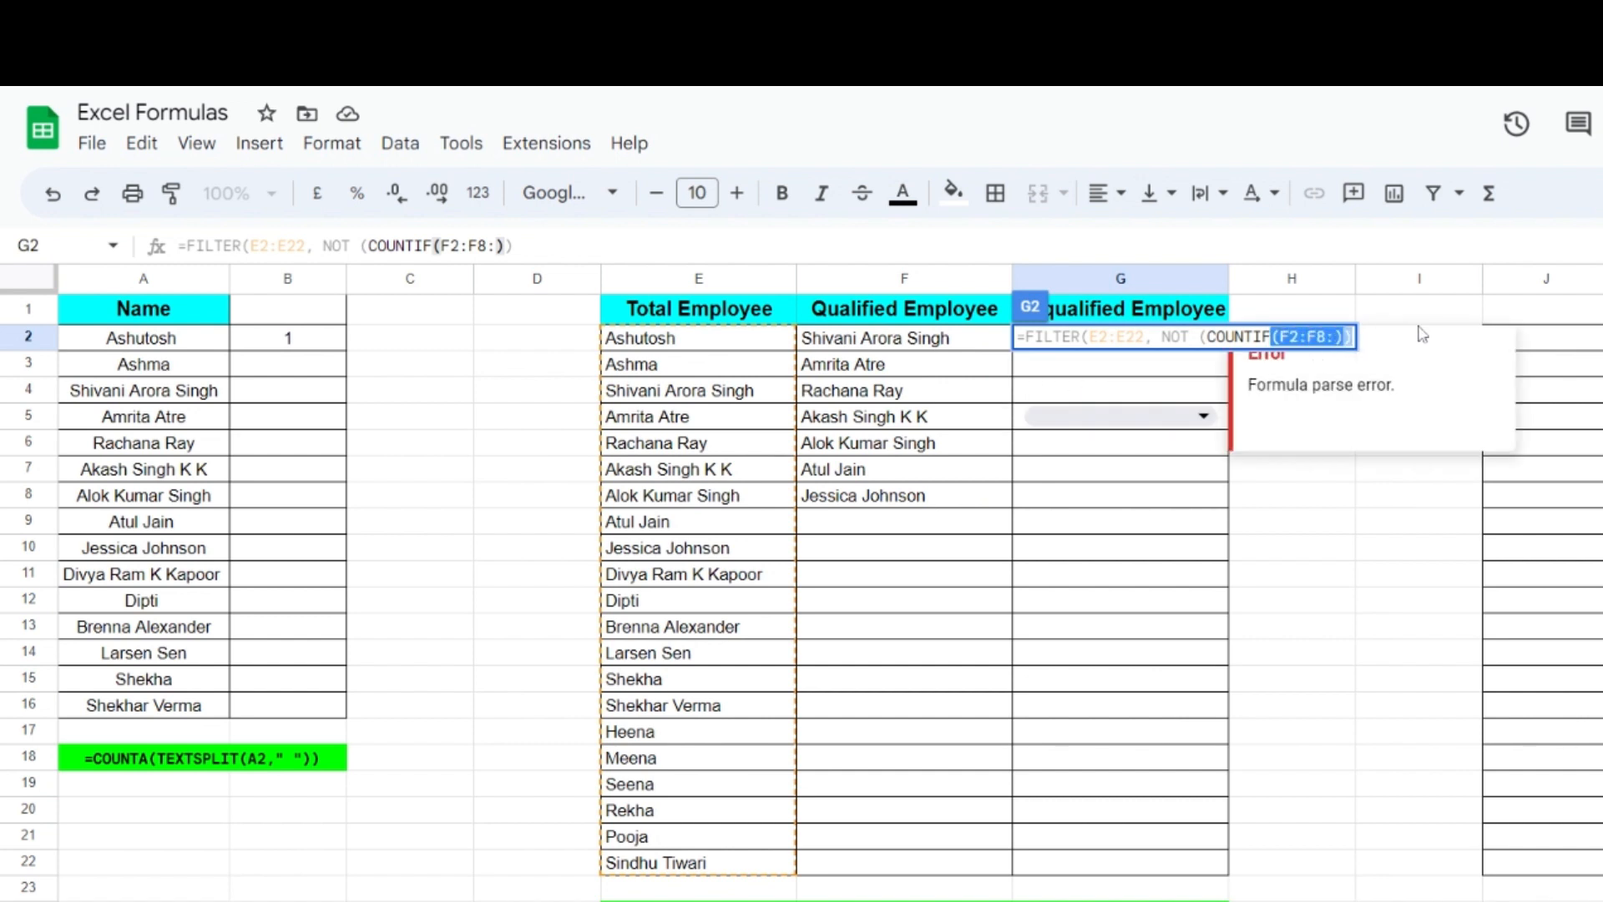
key("Delete")
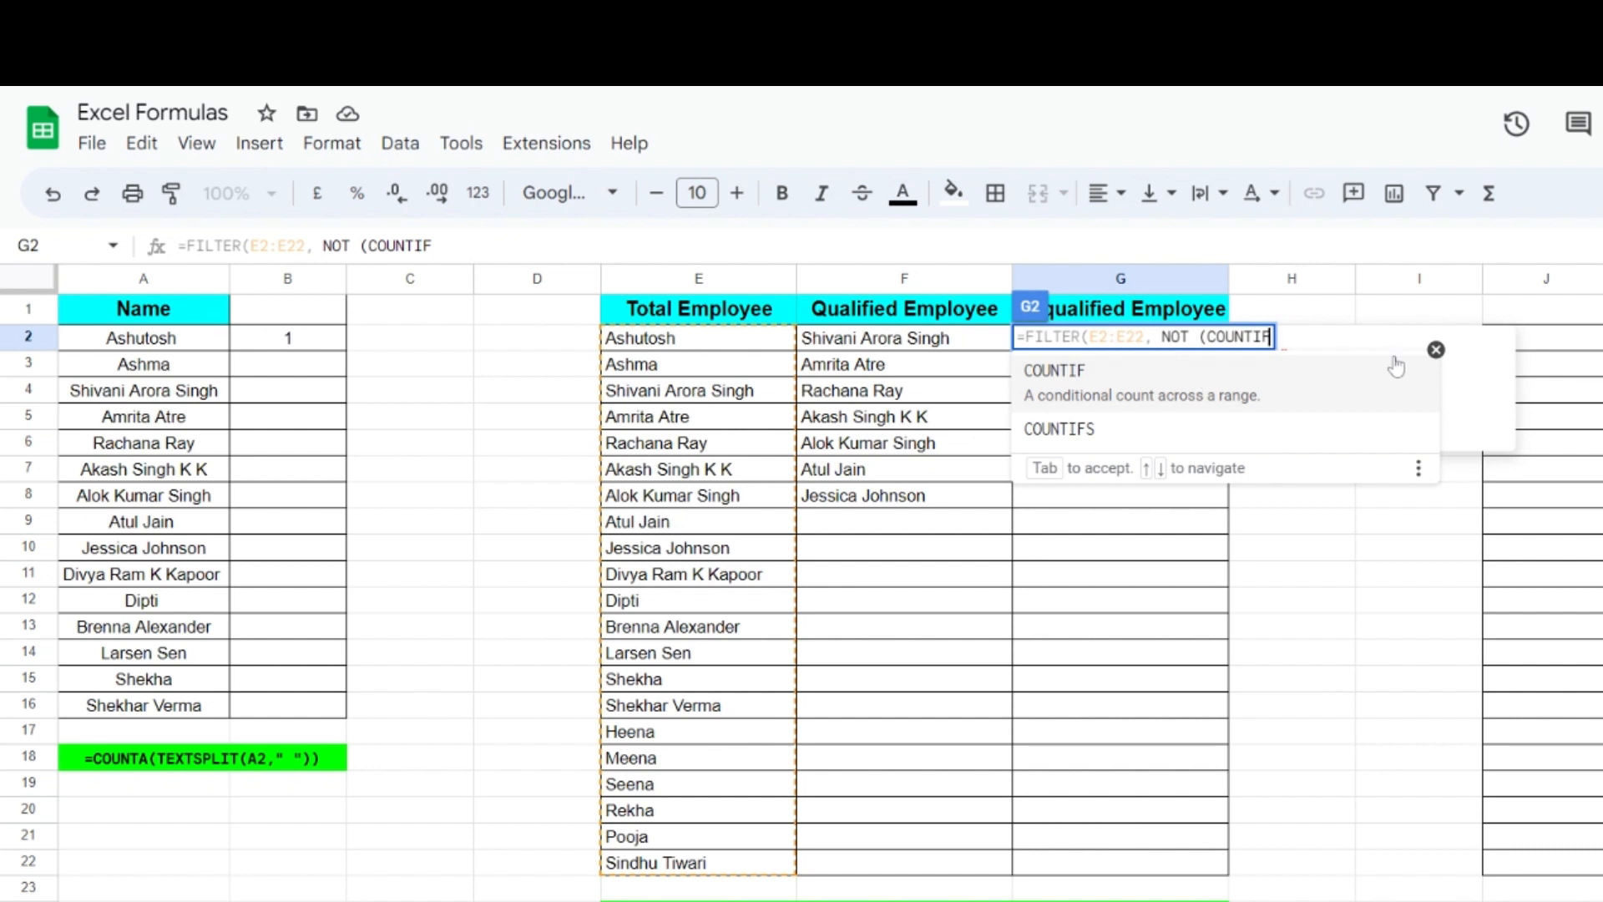
type("(")
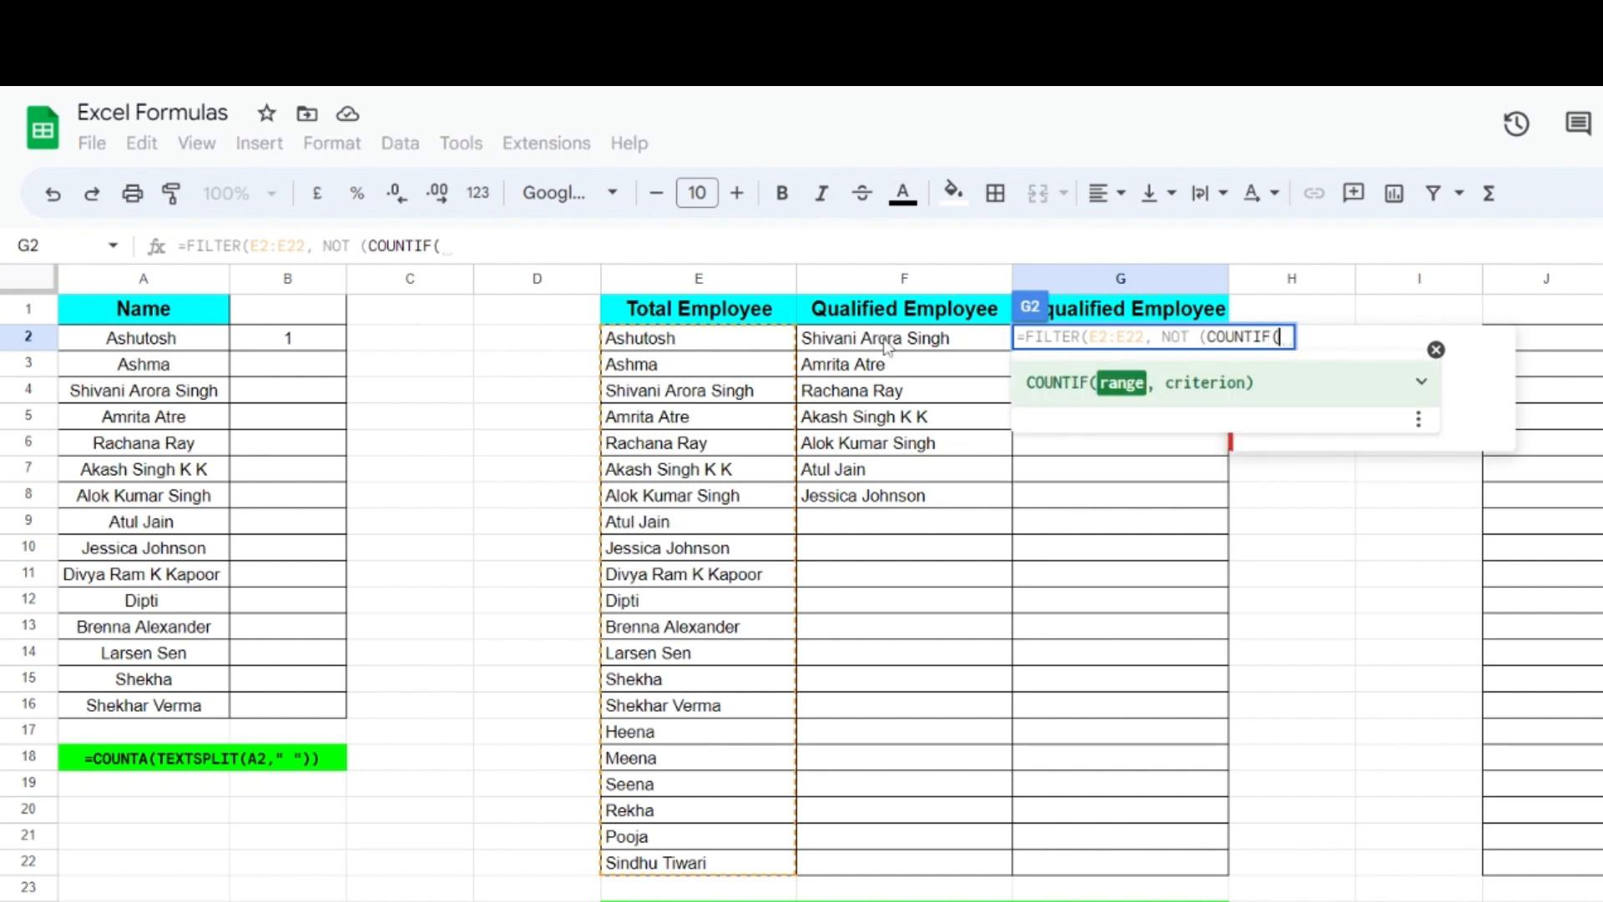
left_click_drag(877, 339, 895, 509)
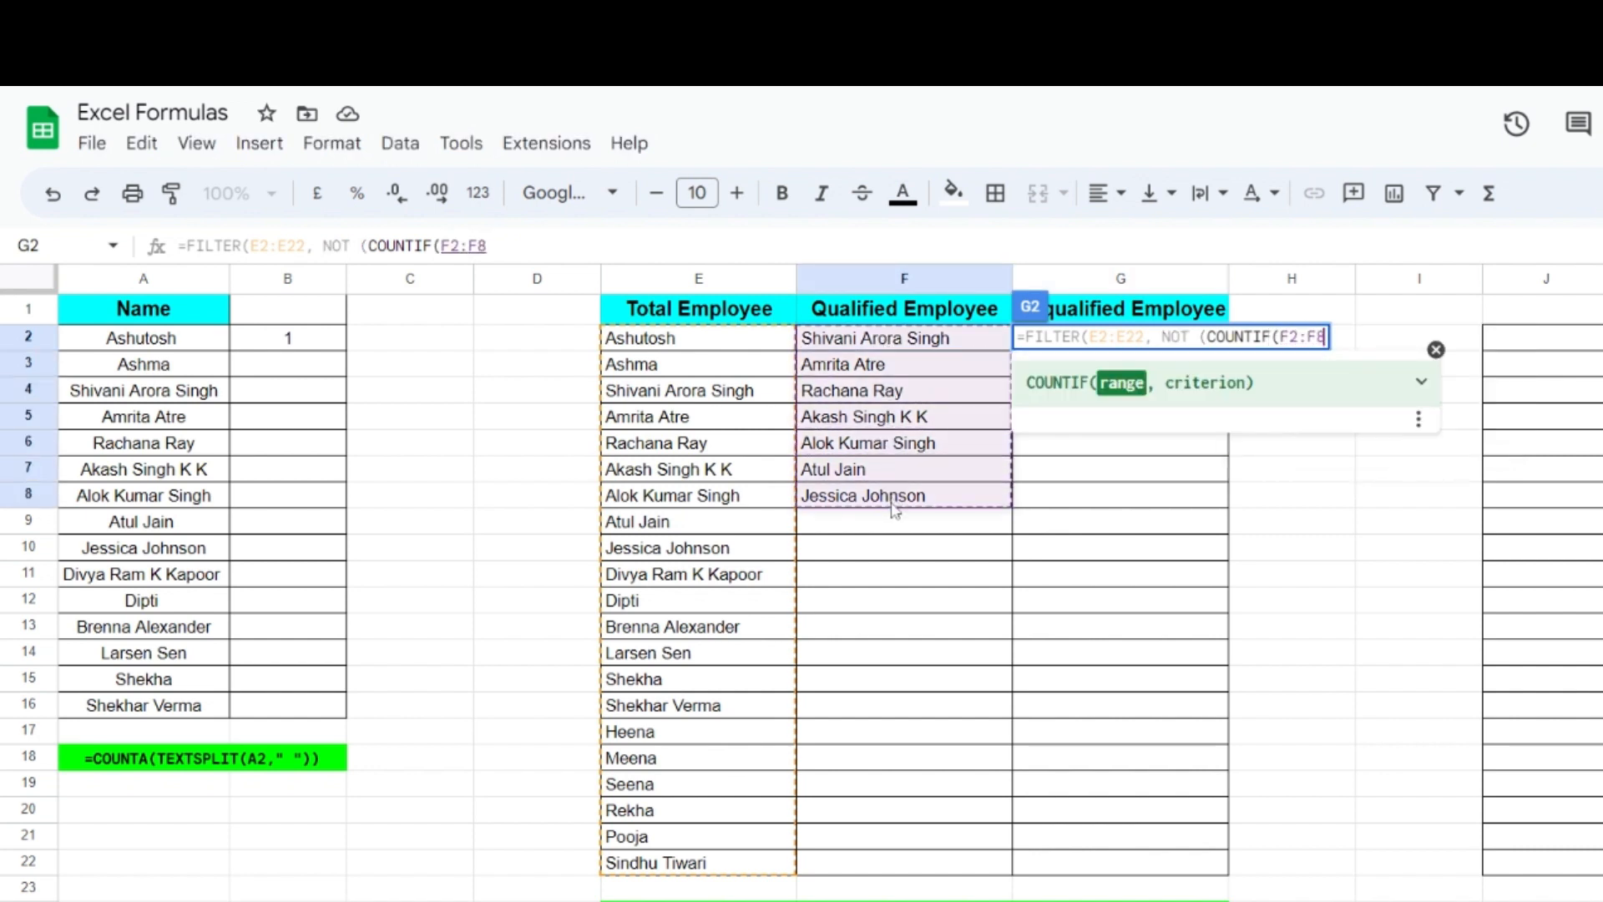
type(":")
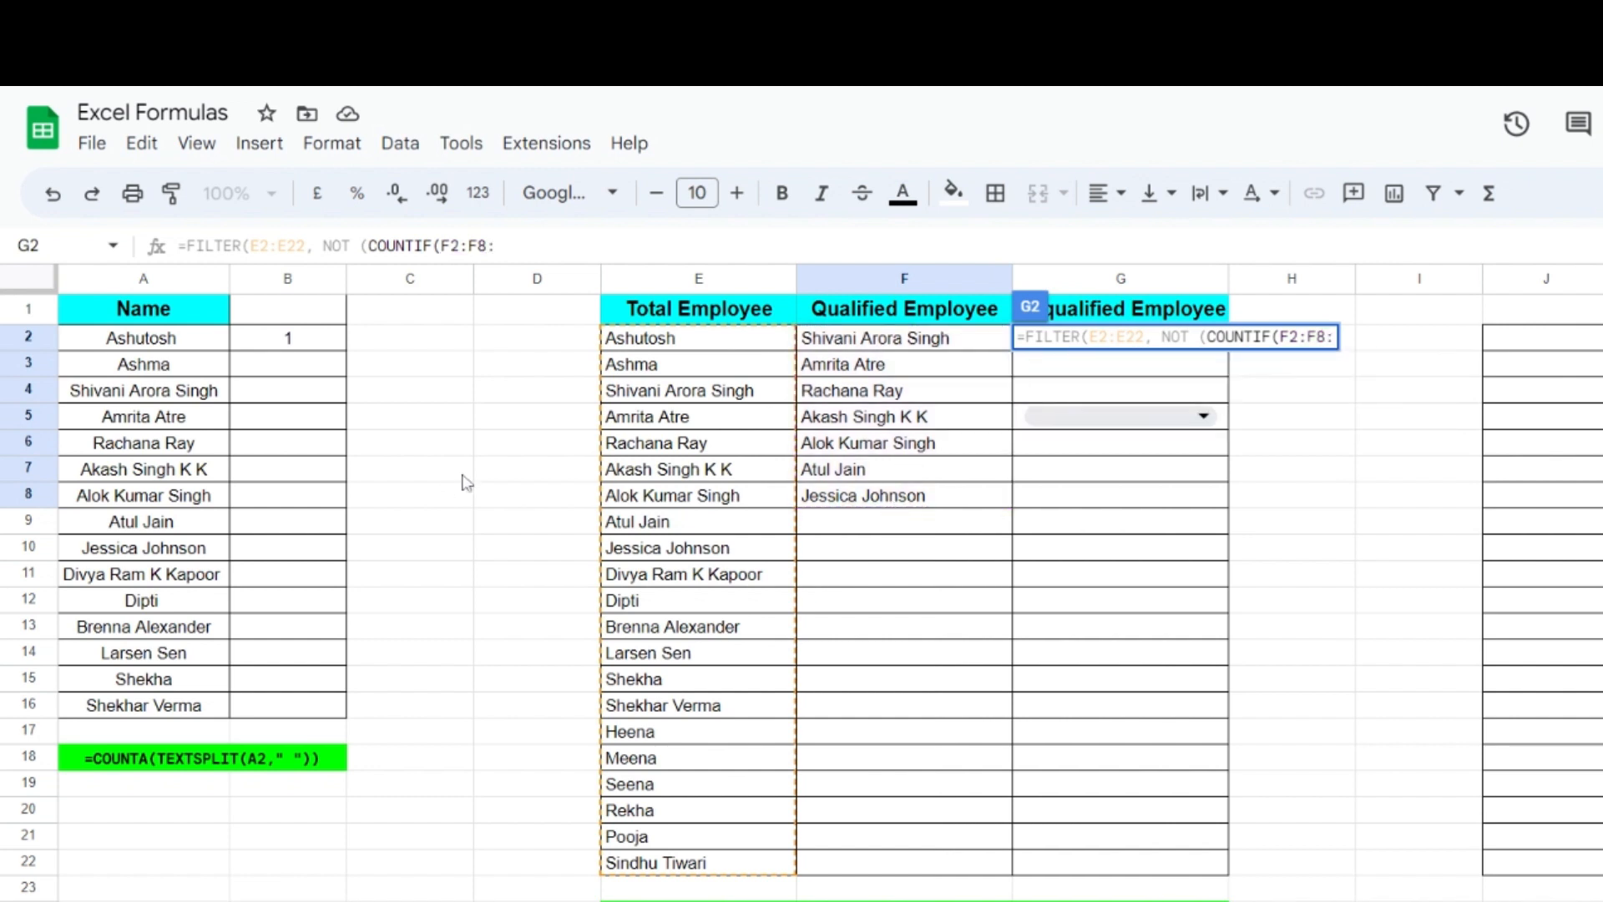
left_click(719, 350)
left_click_drag(719, 351, 726, 863)
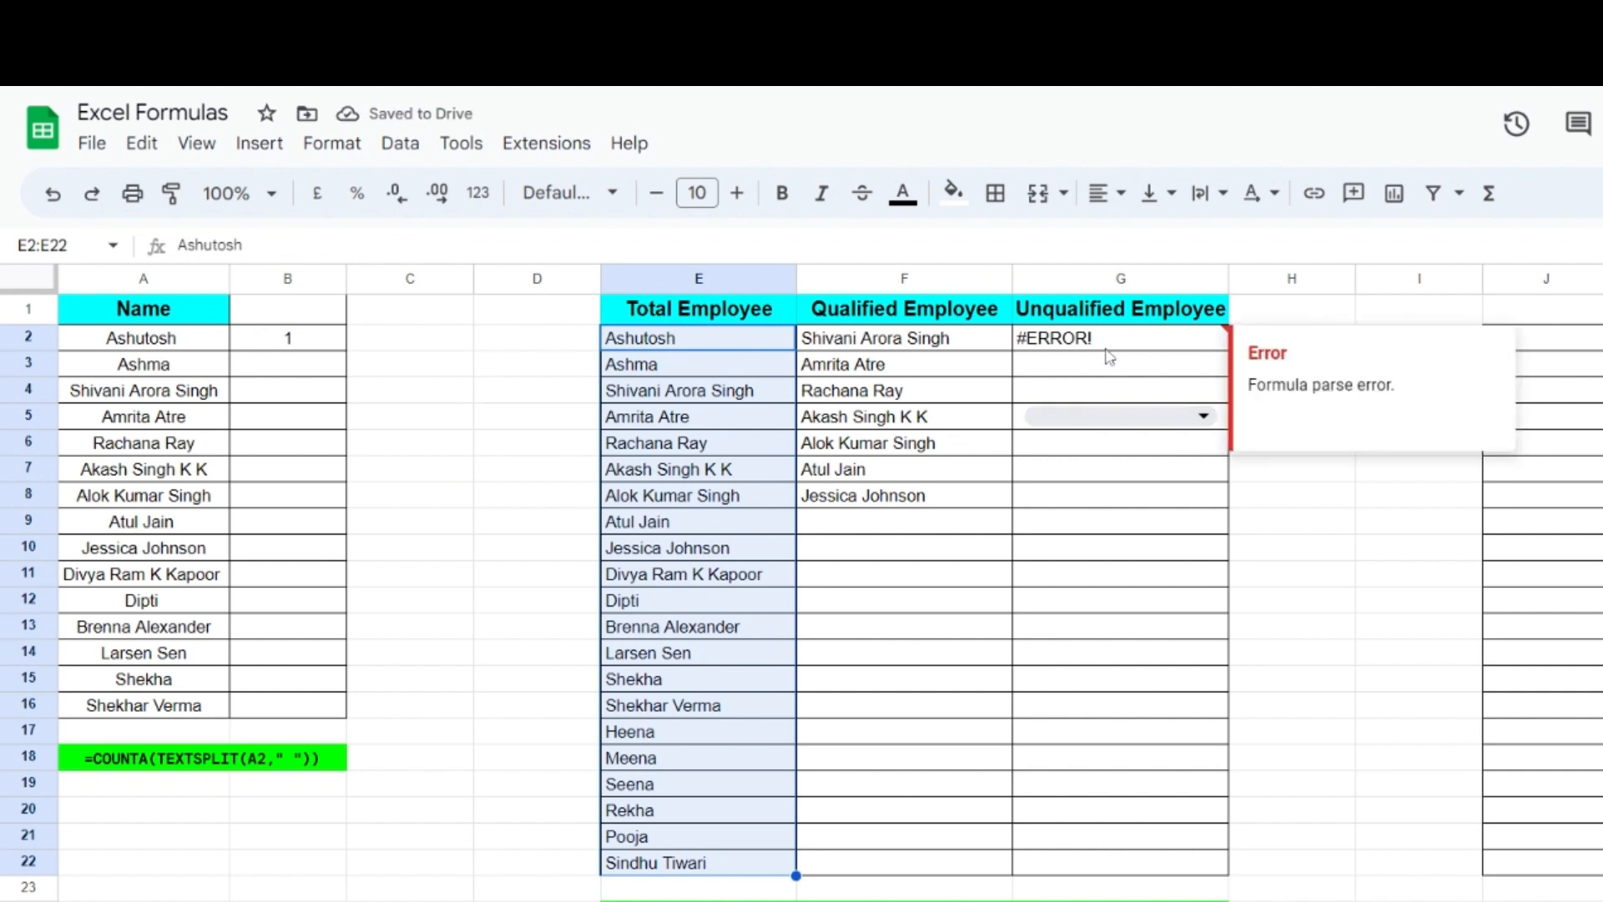
Replace the trailing colon after F2:F8 with a comma in the COUNTIF part of the G2 formula.
double_click(1119, 337)
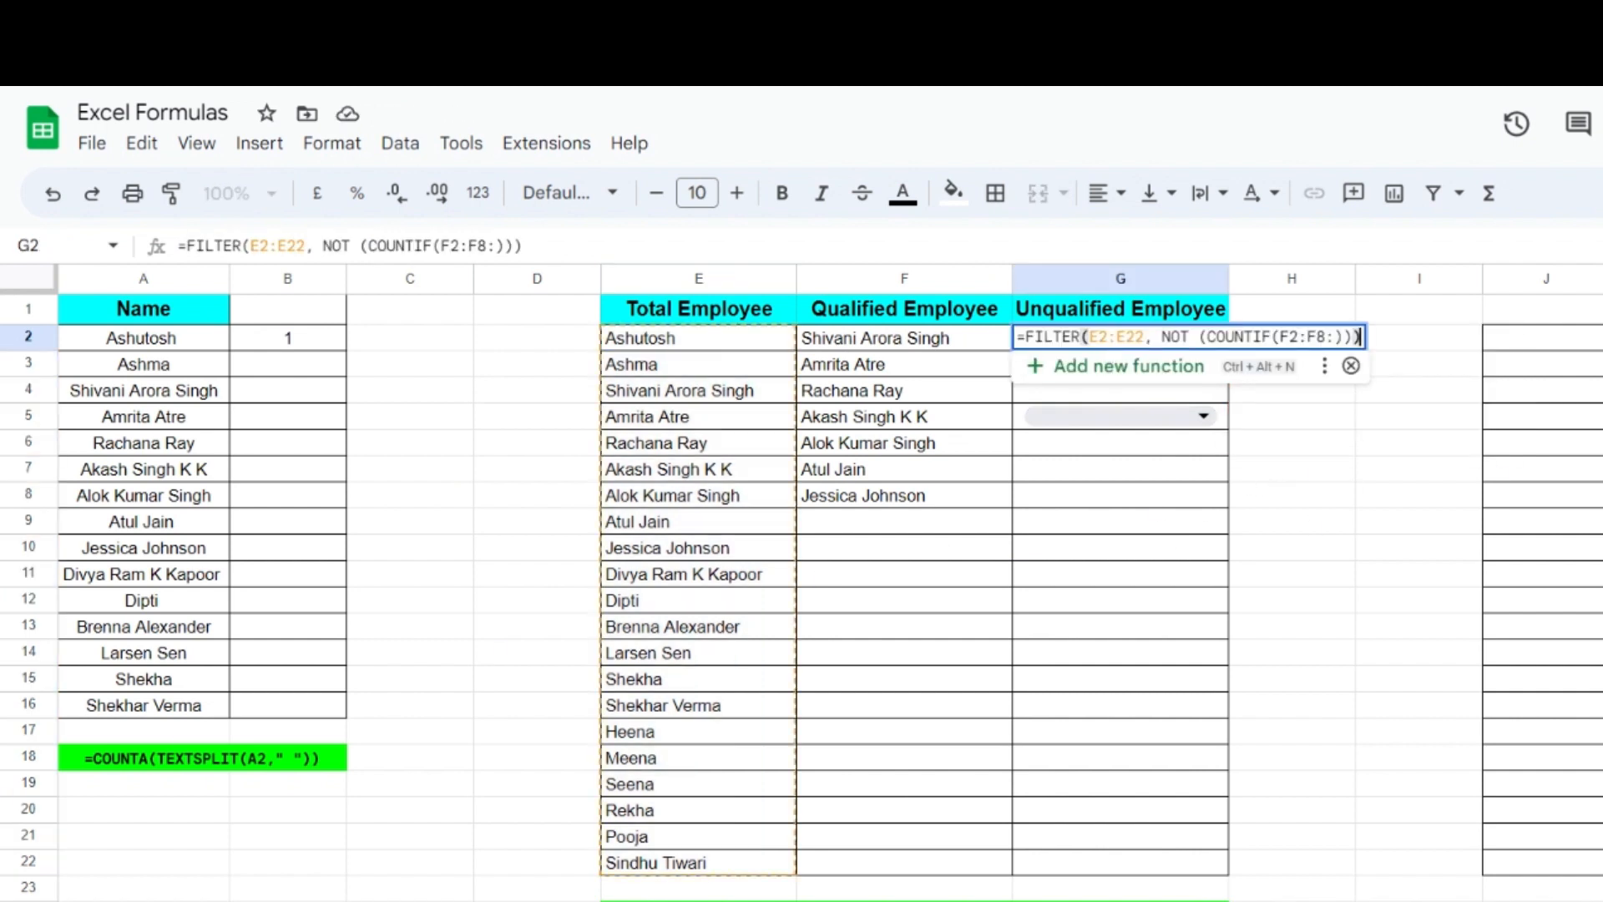
scroll(801, 584, "down", 7)
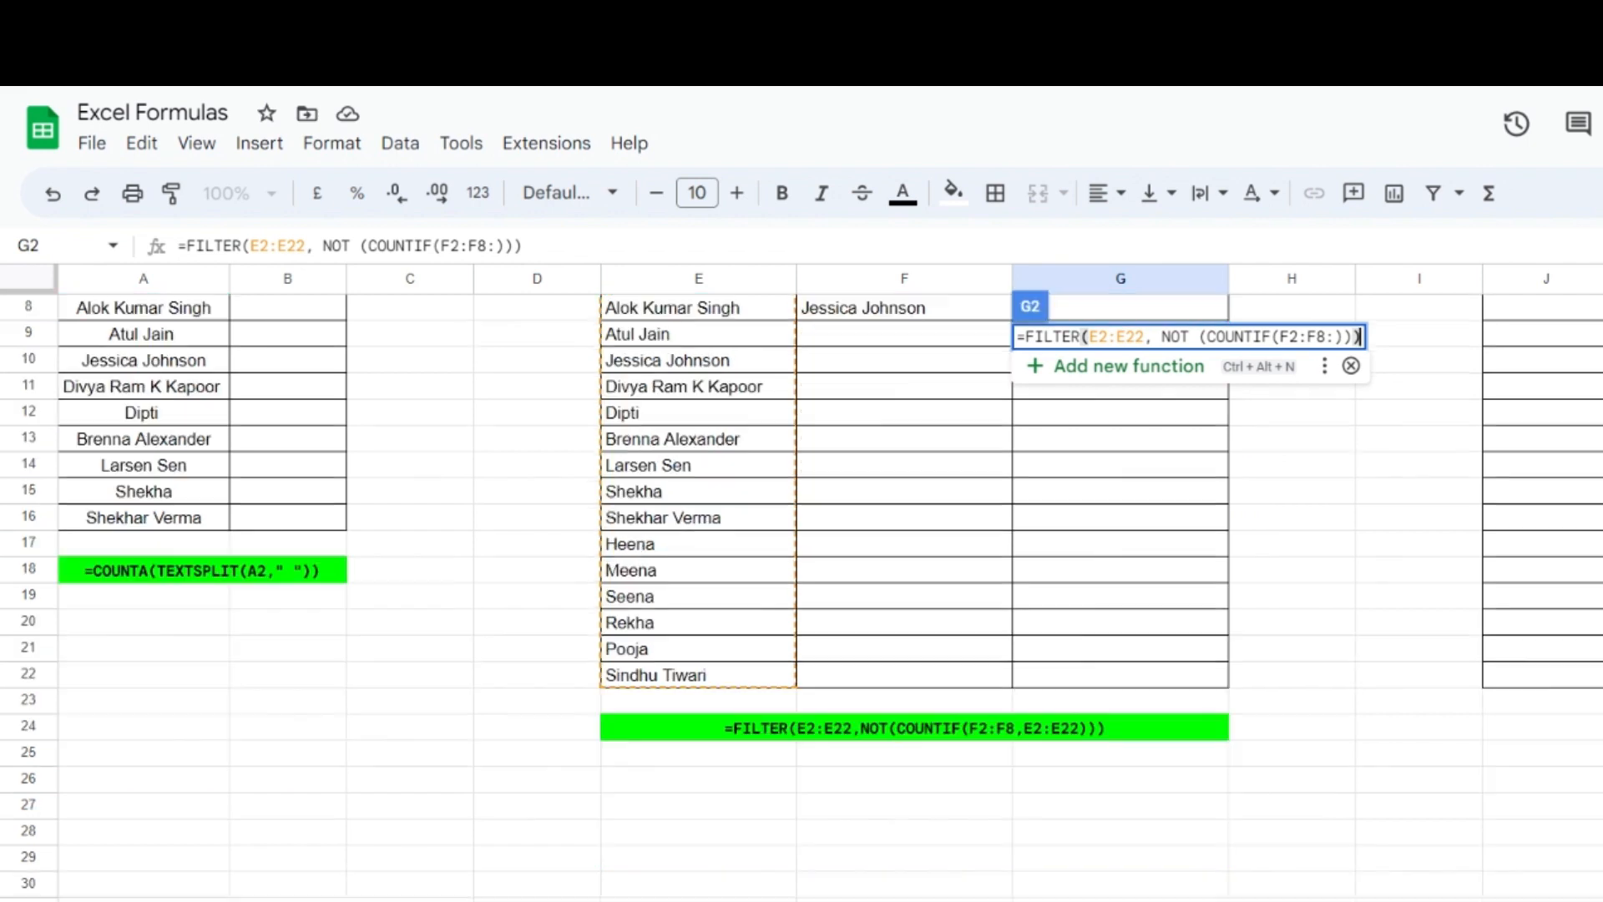
scroll(802, 584, "up", 6)
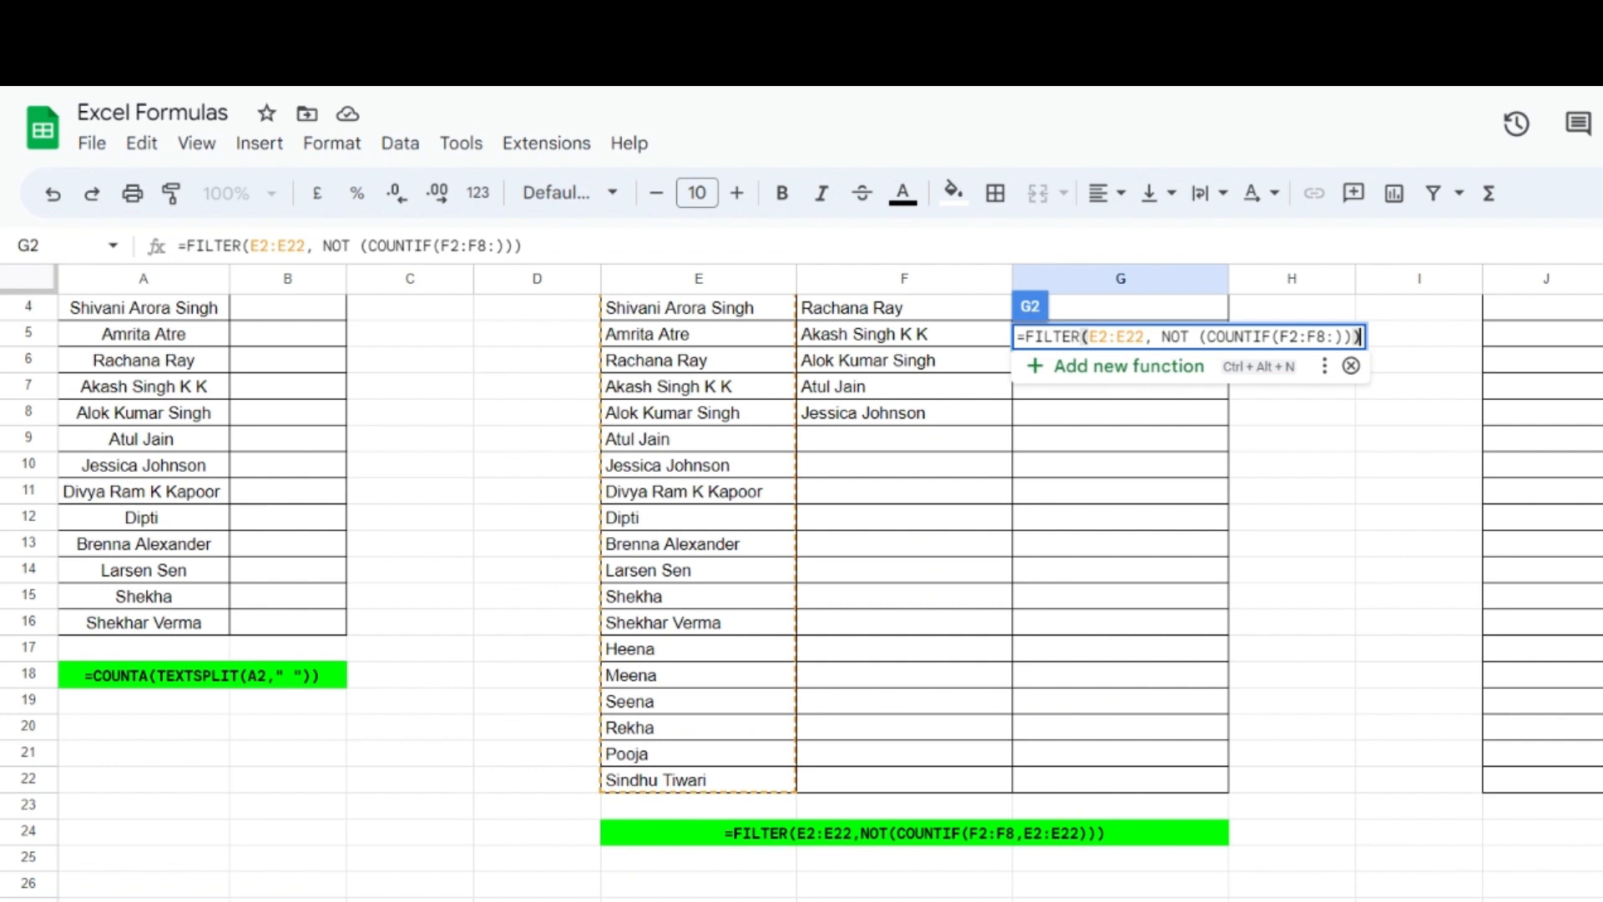
scroll(801, 585, "up", 1)
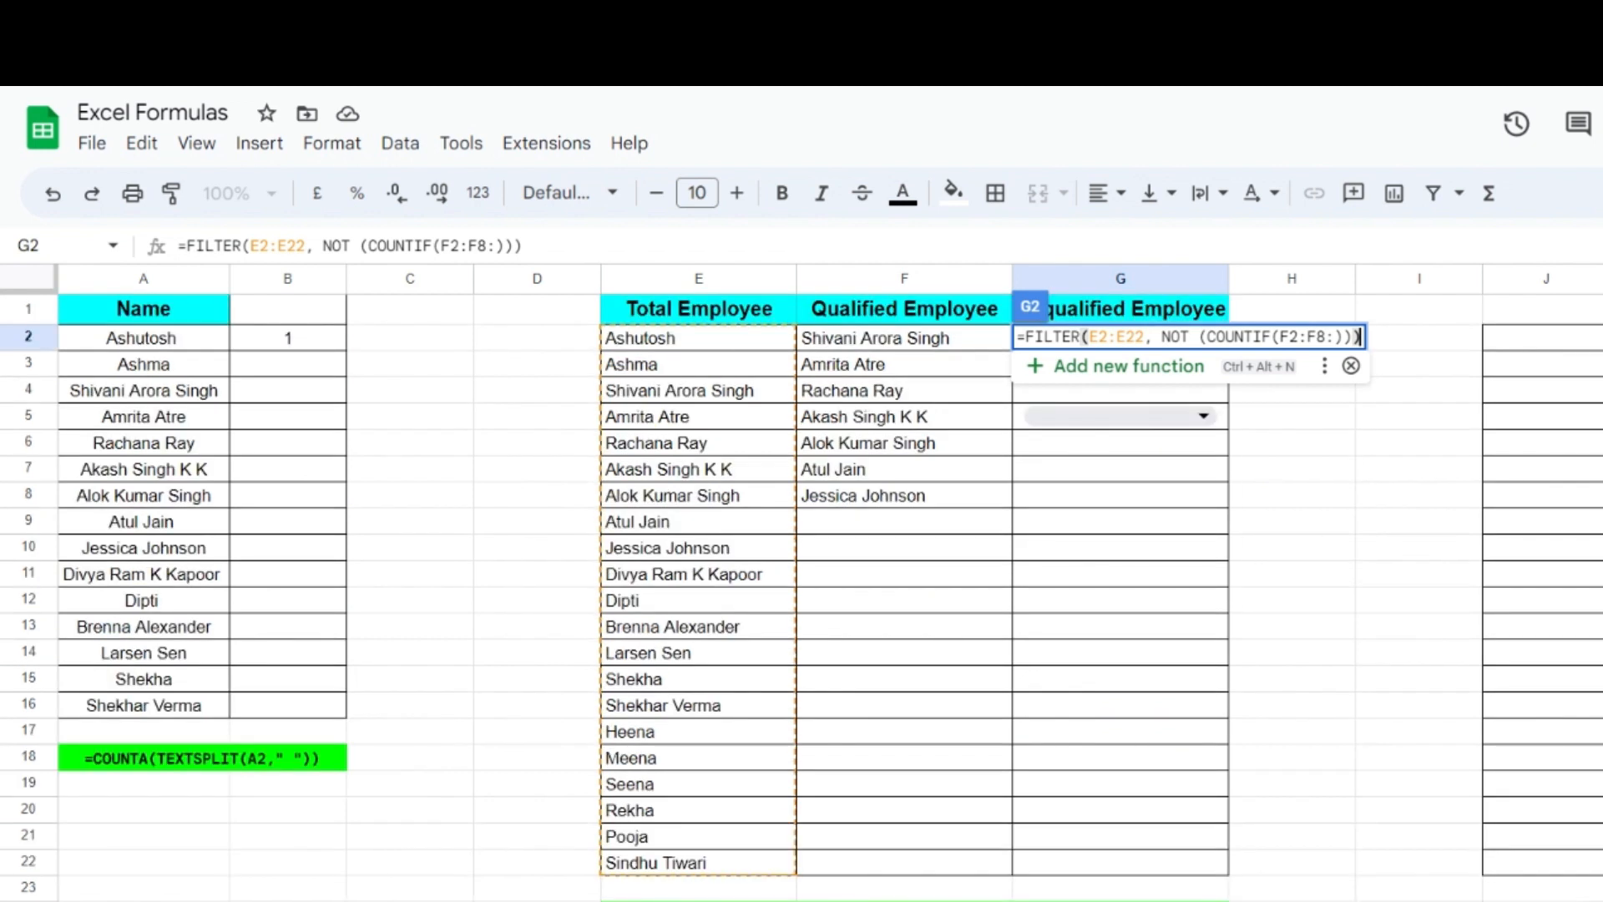
double_click(1288, 336)
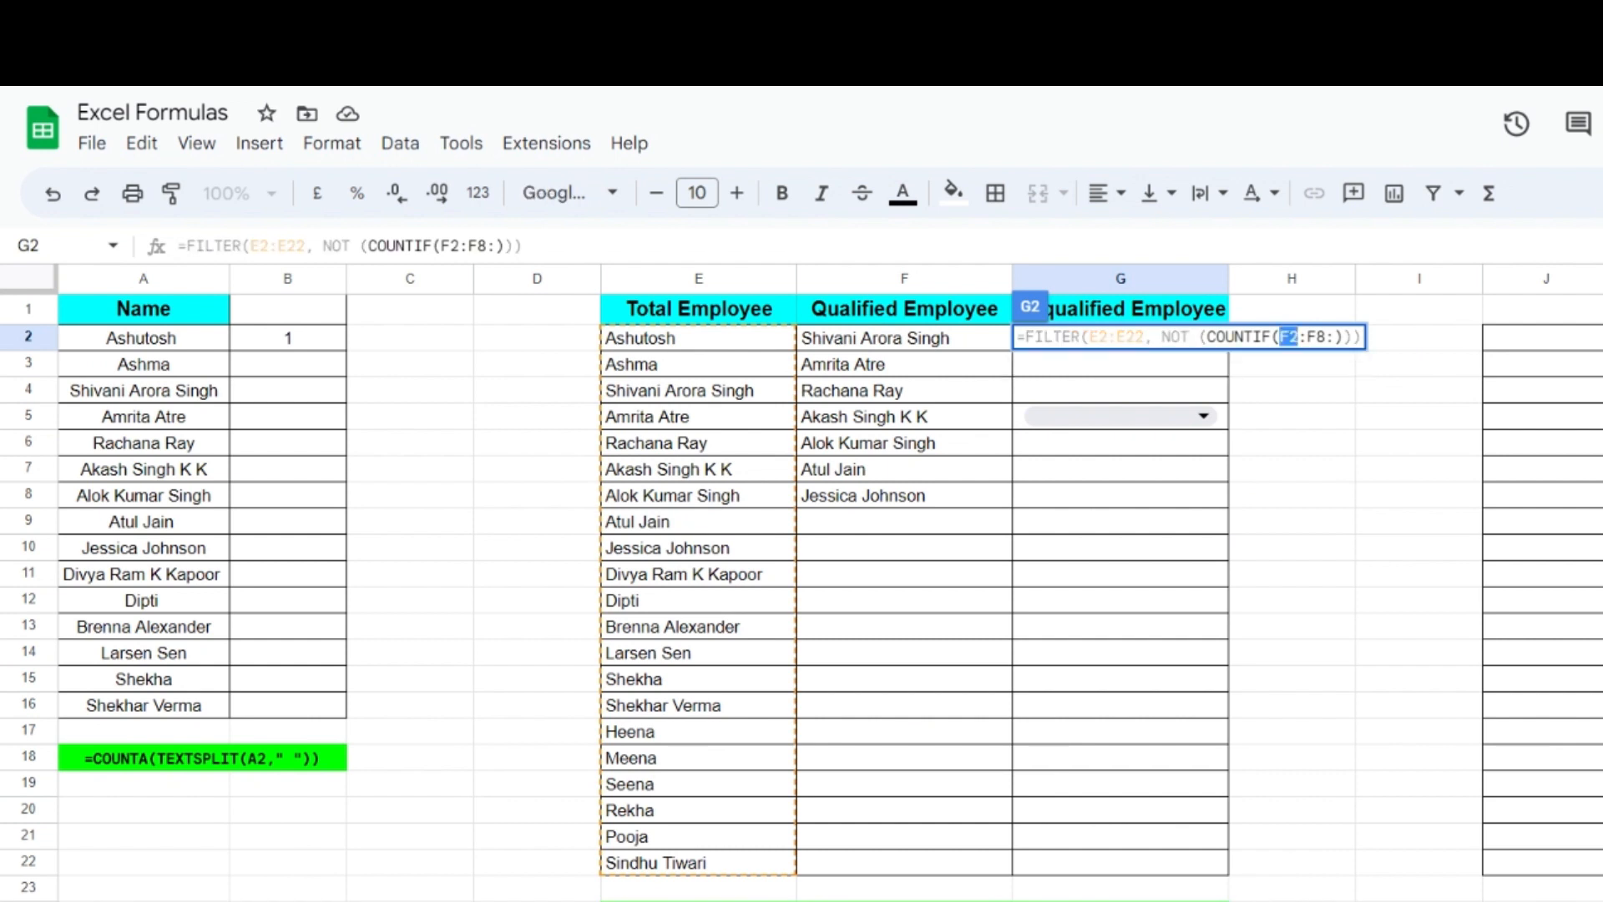
left_click(1325, 337)
left_click(1435, 348)
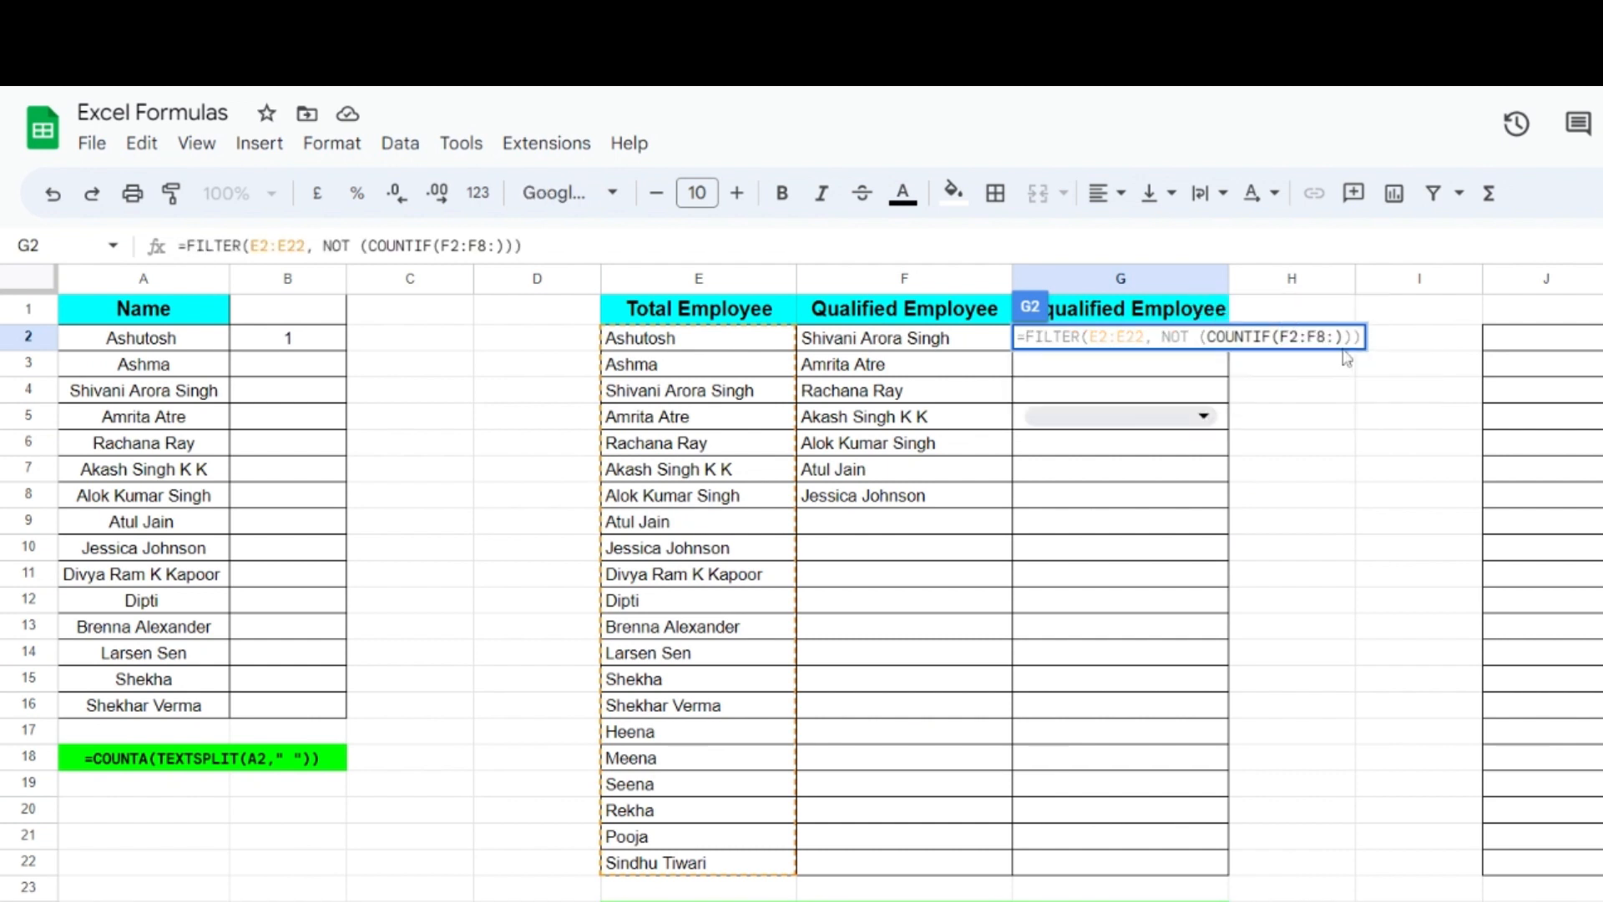
key("Delete")
key("Delete")
key("Delete")
key("Delete")
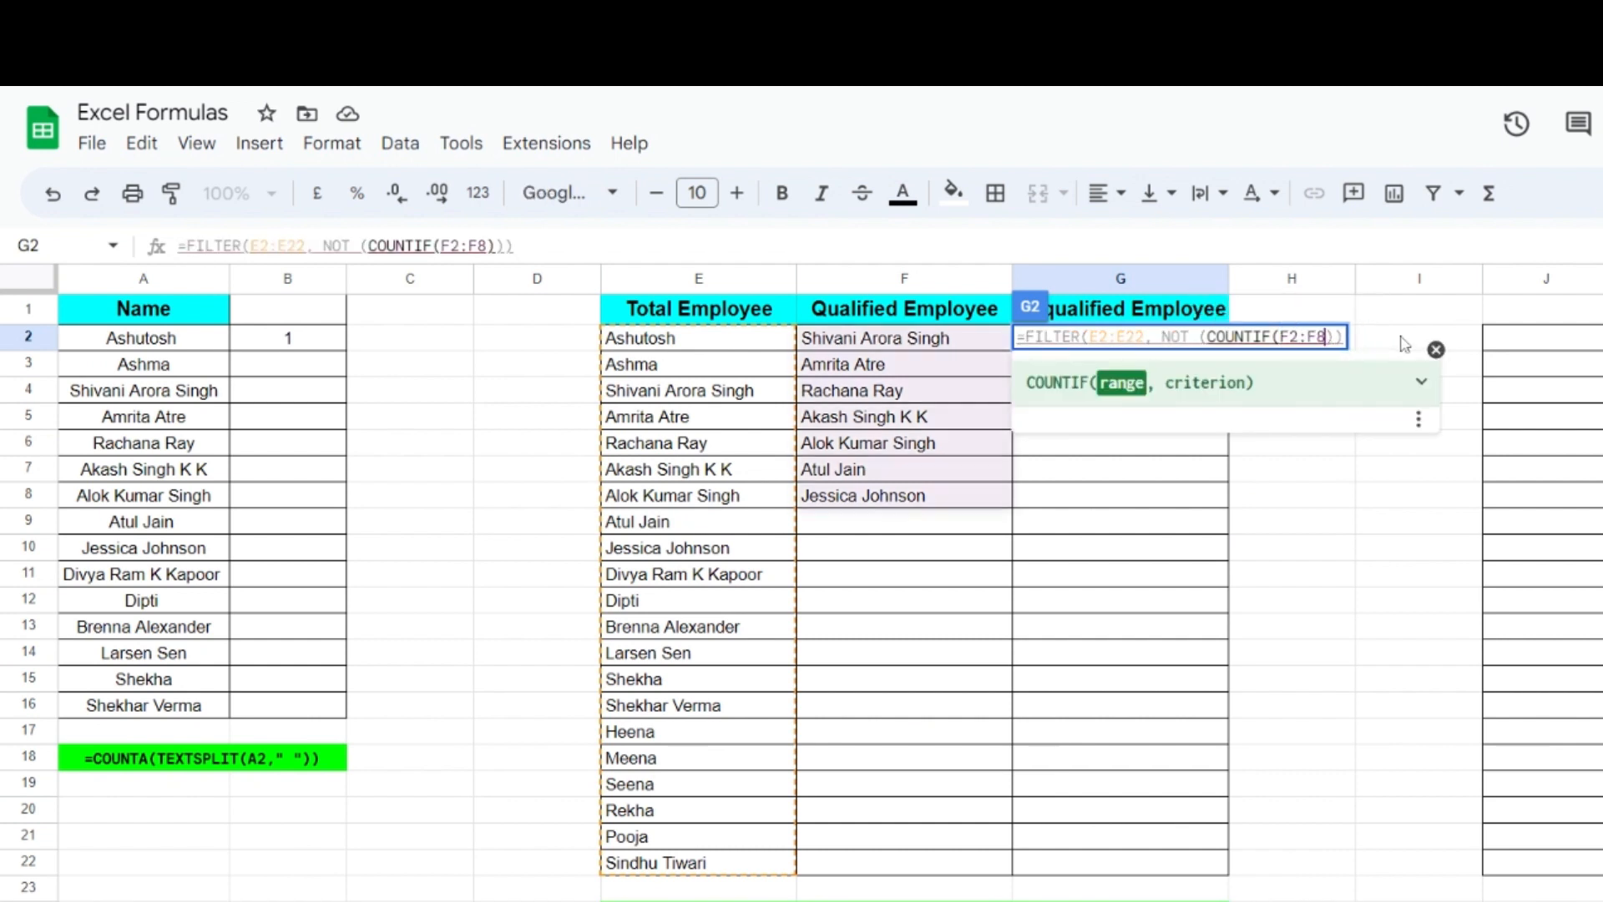
type(",")
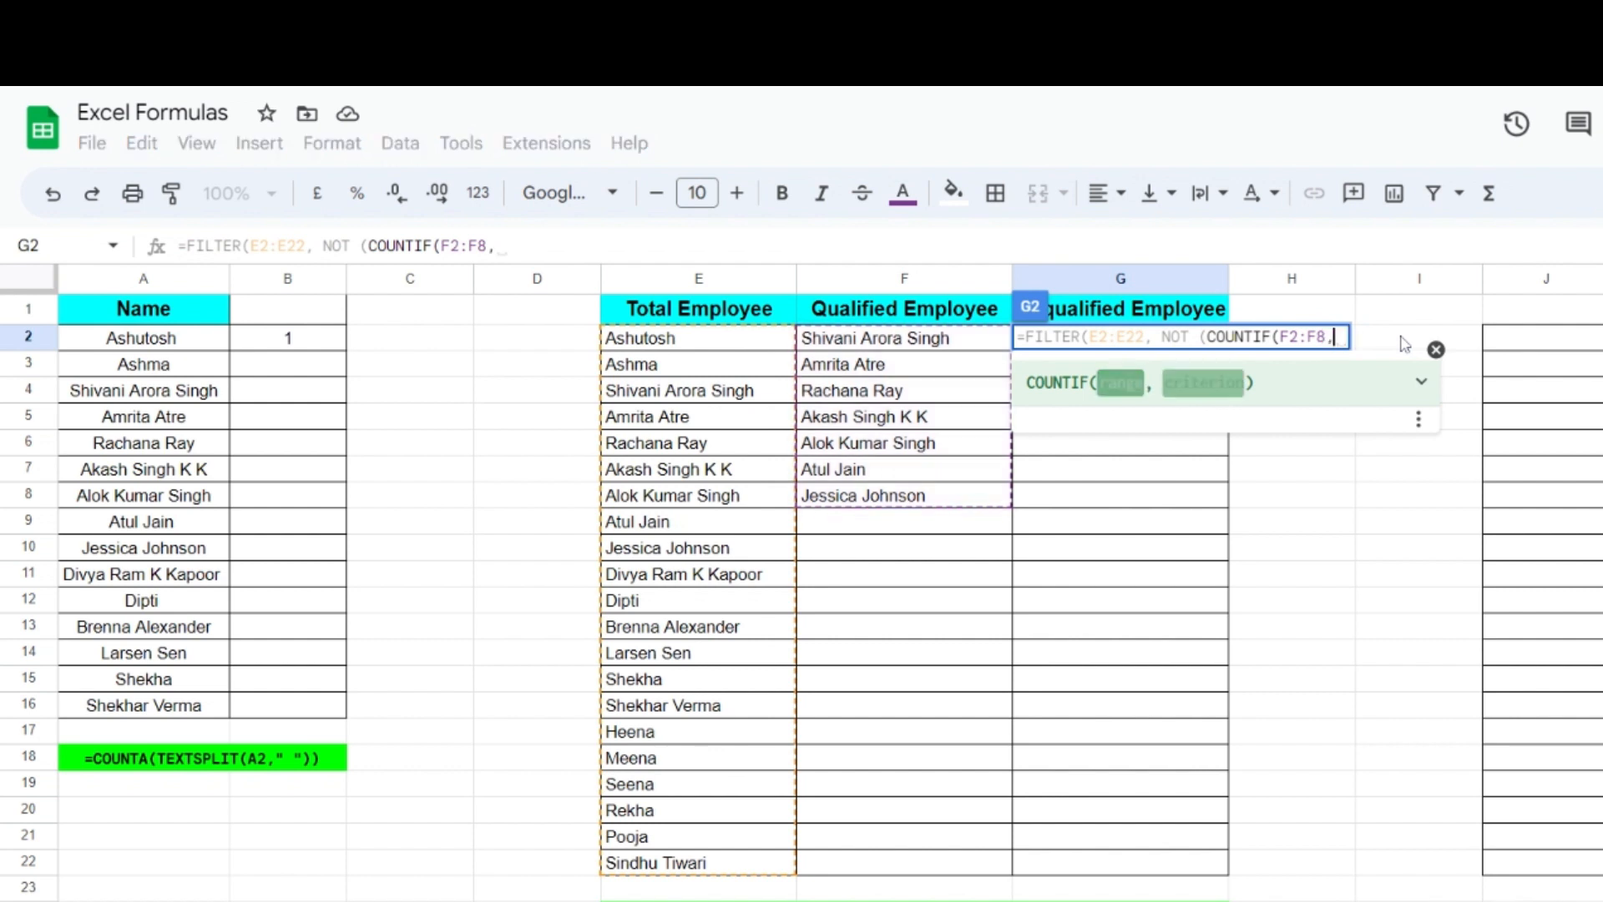
Add E2:E22 as COUNTIF's criterion, close COUNTIF, NOT and FILTER, and commit the G2 formula.
left_click_drag(761, 351, 756, 875)
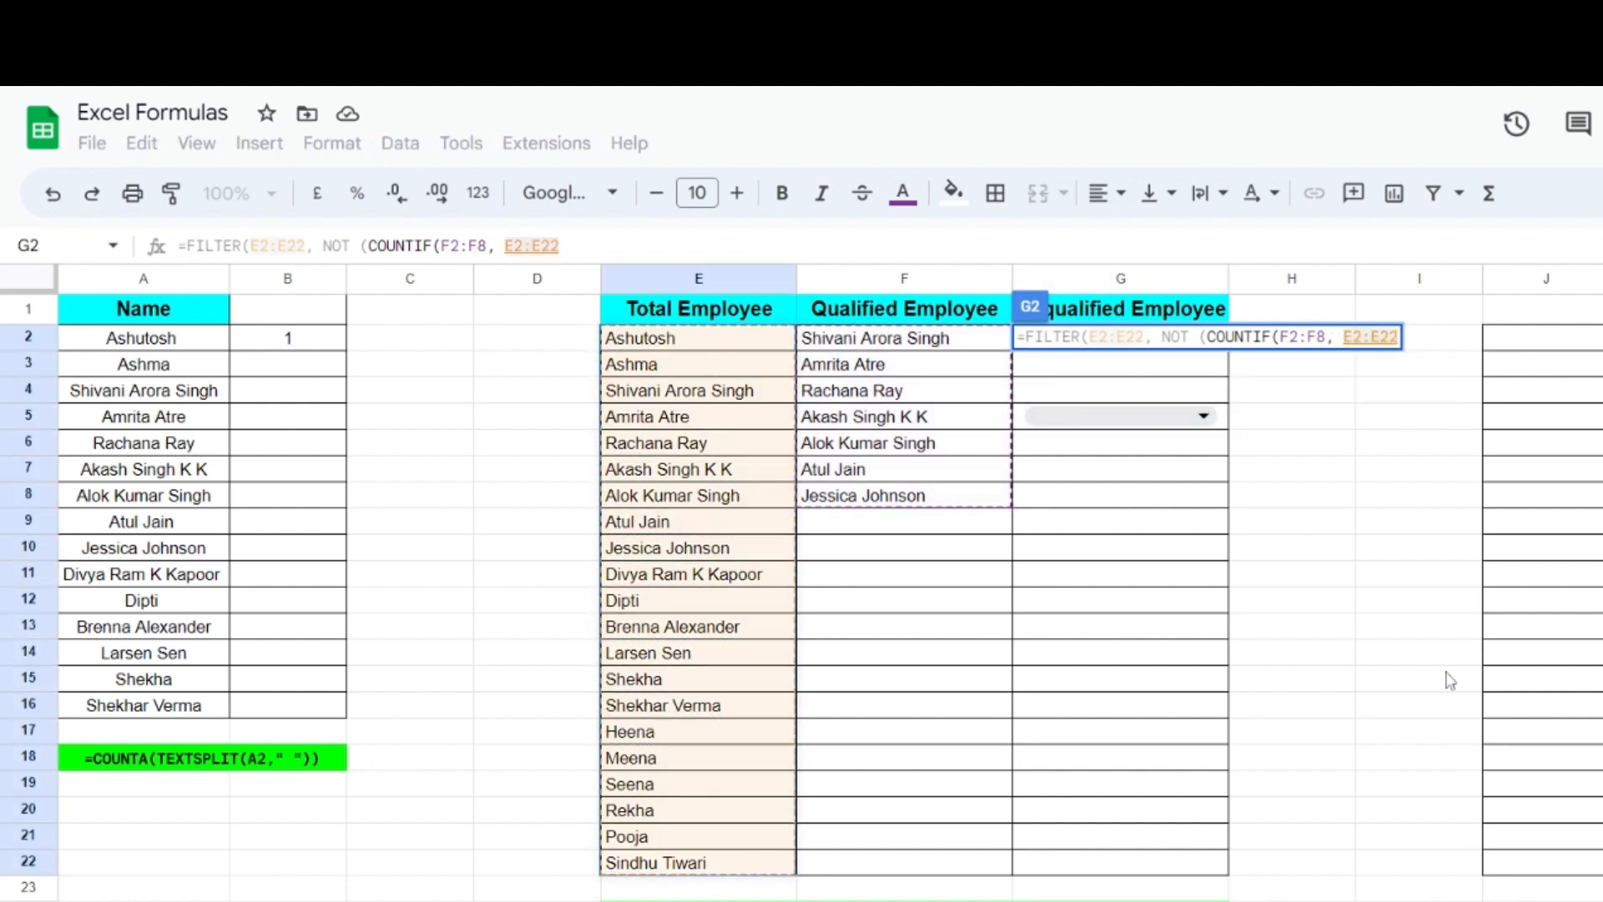
type(")")
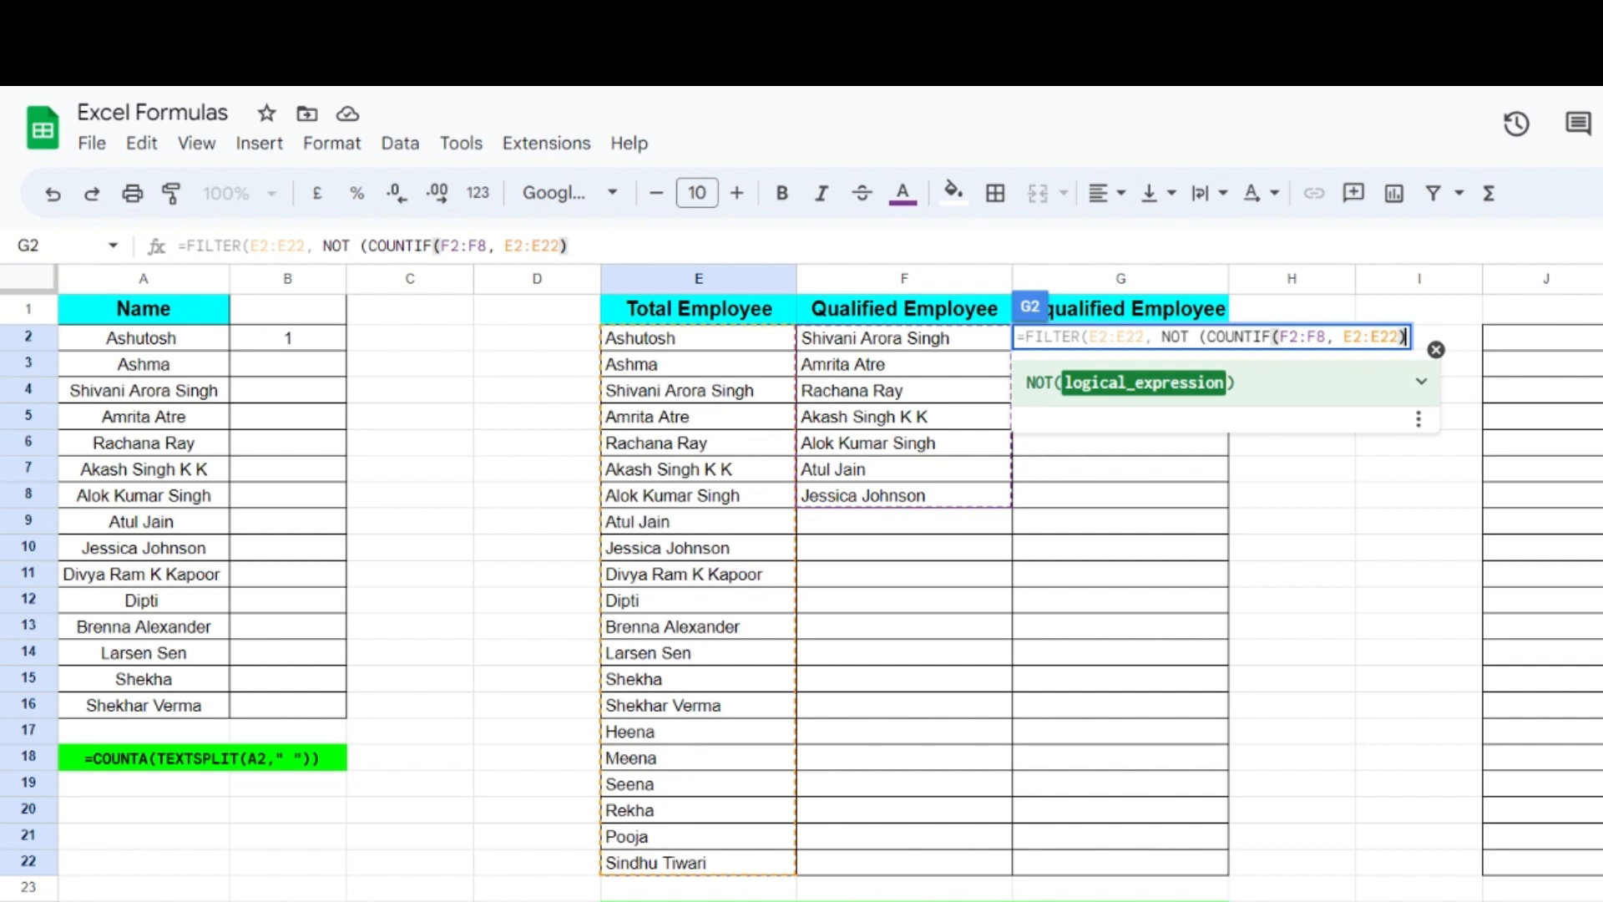
type("))")
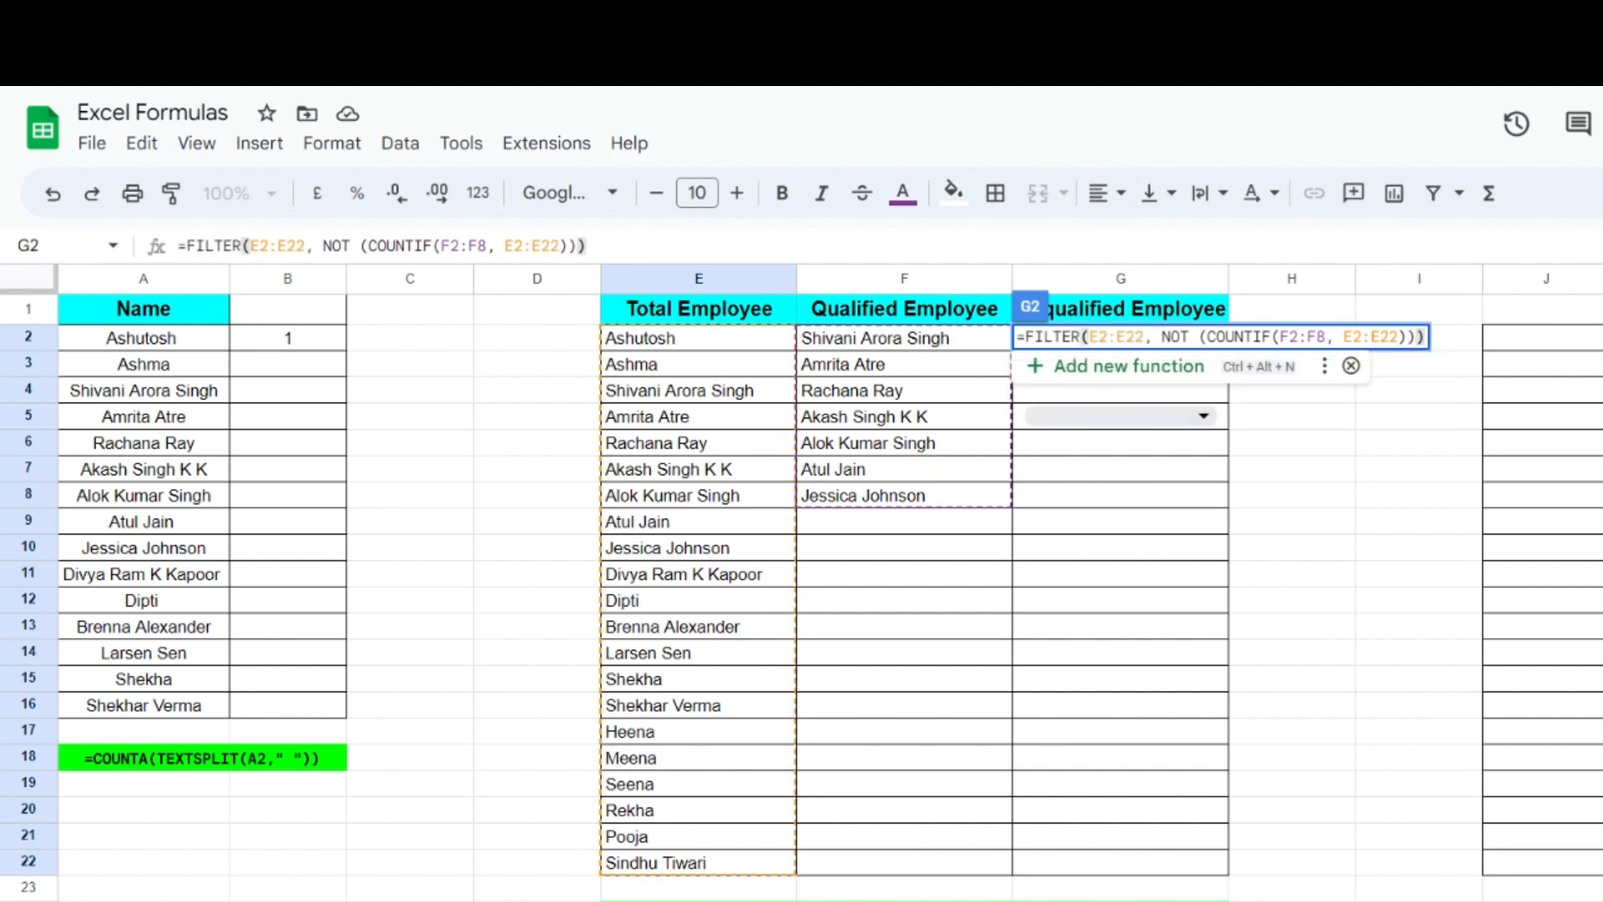
key("Return")
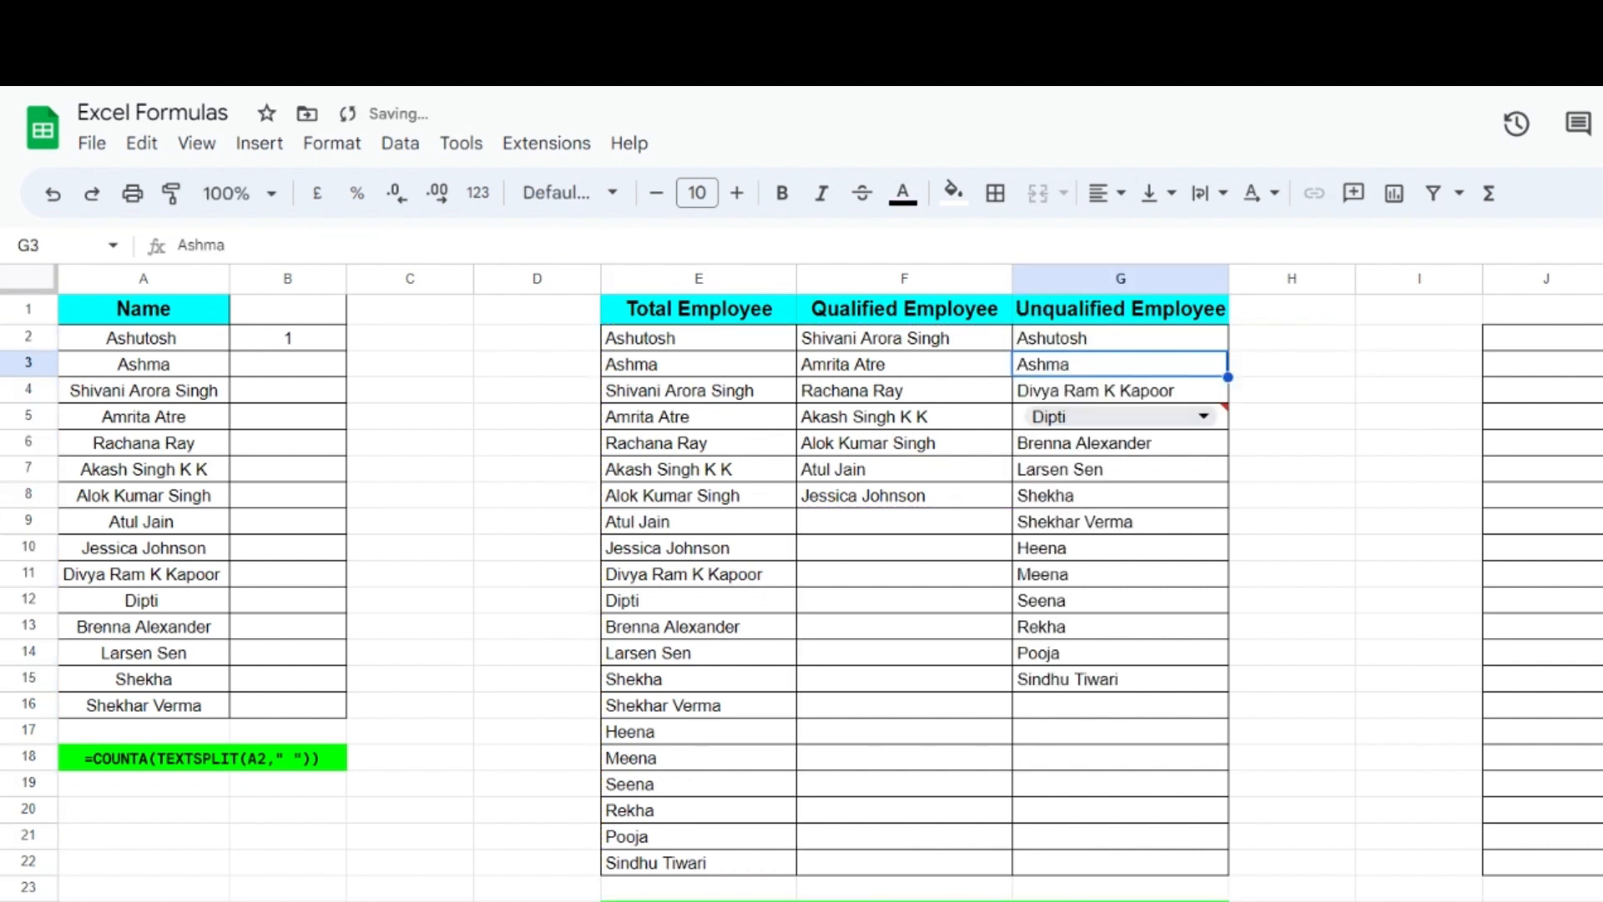
Review the G2 formula and the Unqualified Employee list in column G against the Qualified Employee names in column F.
left_click(1164, 577)
left_click(1106, 344)
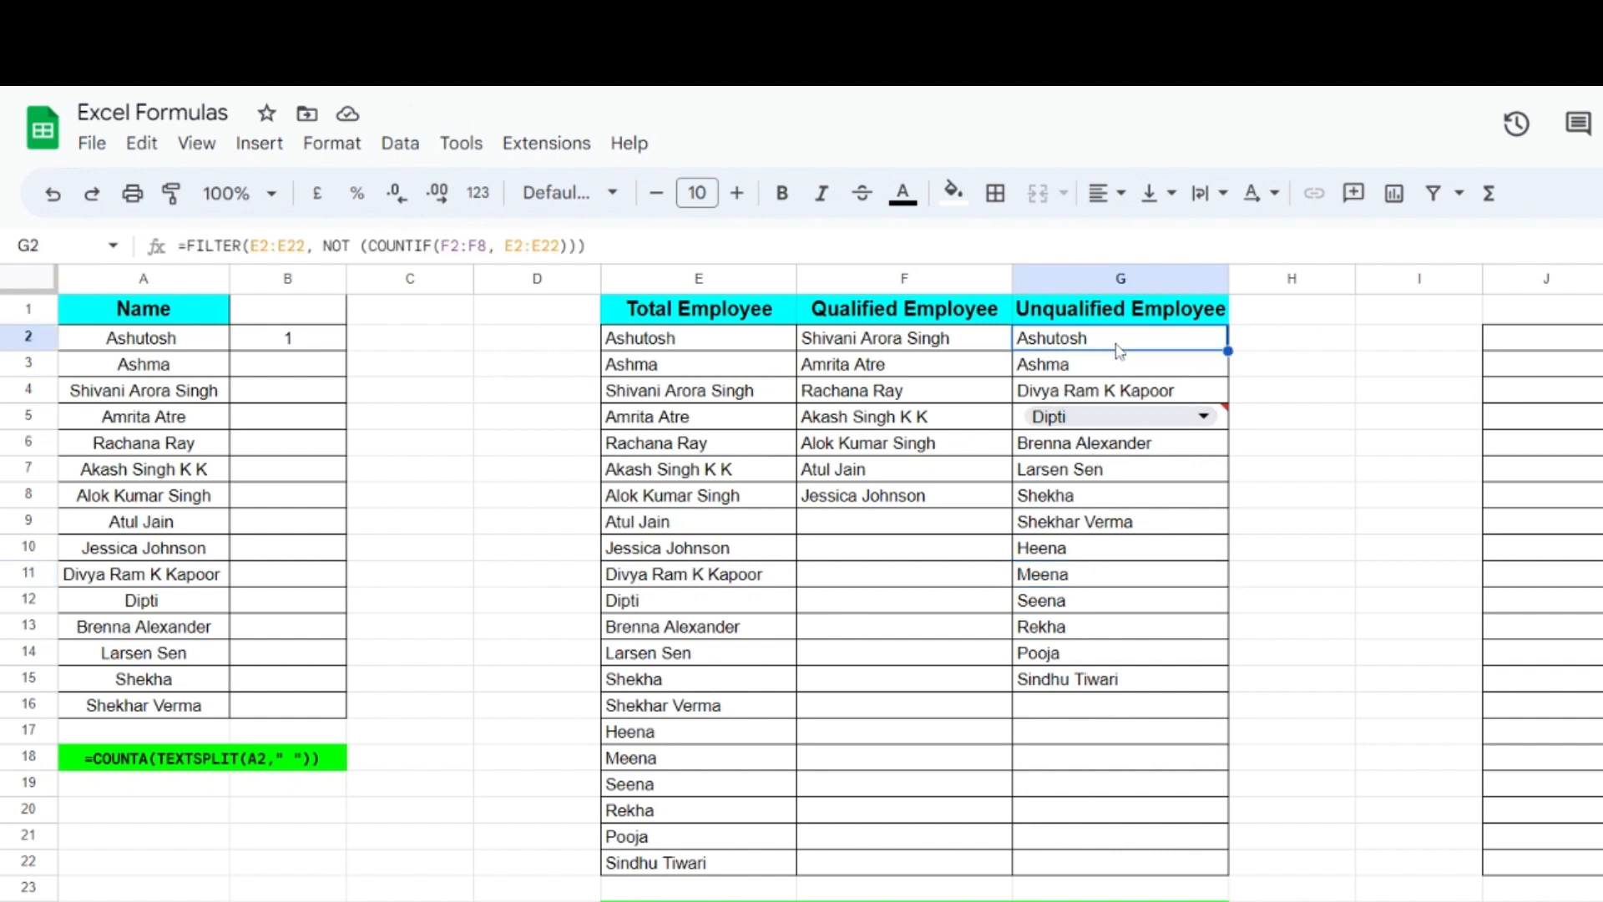
left_click(845, 338)
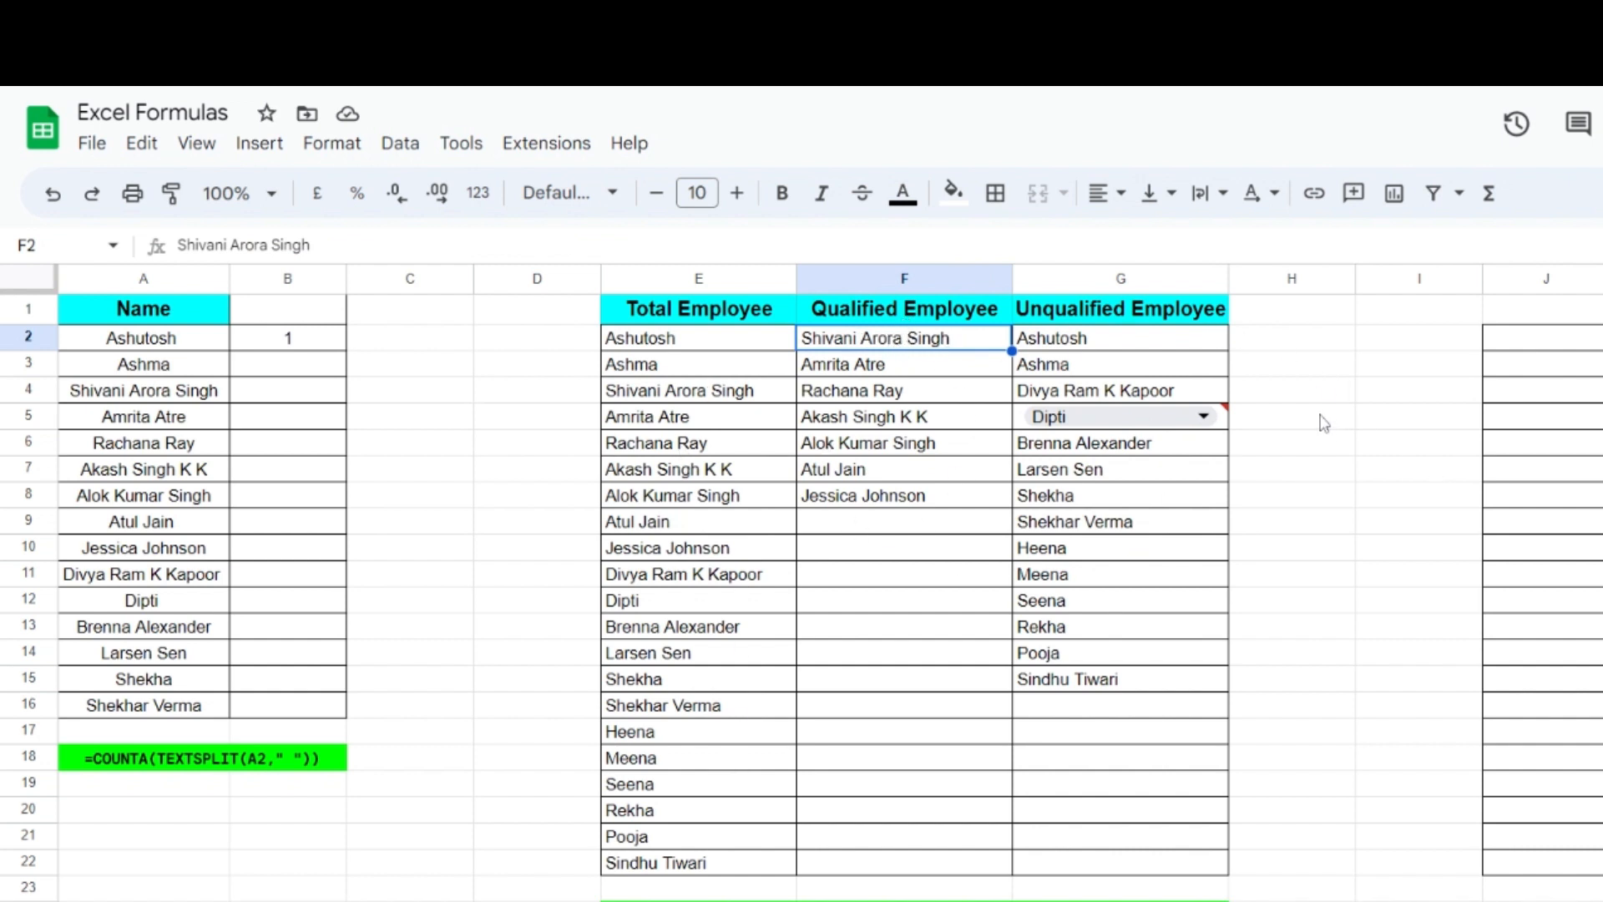
left_click_drag(1164, 340, 1169, 715)
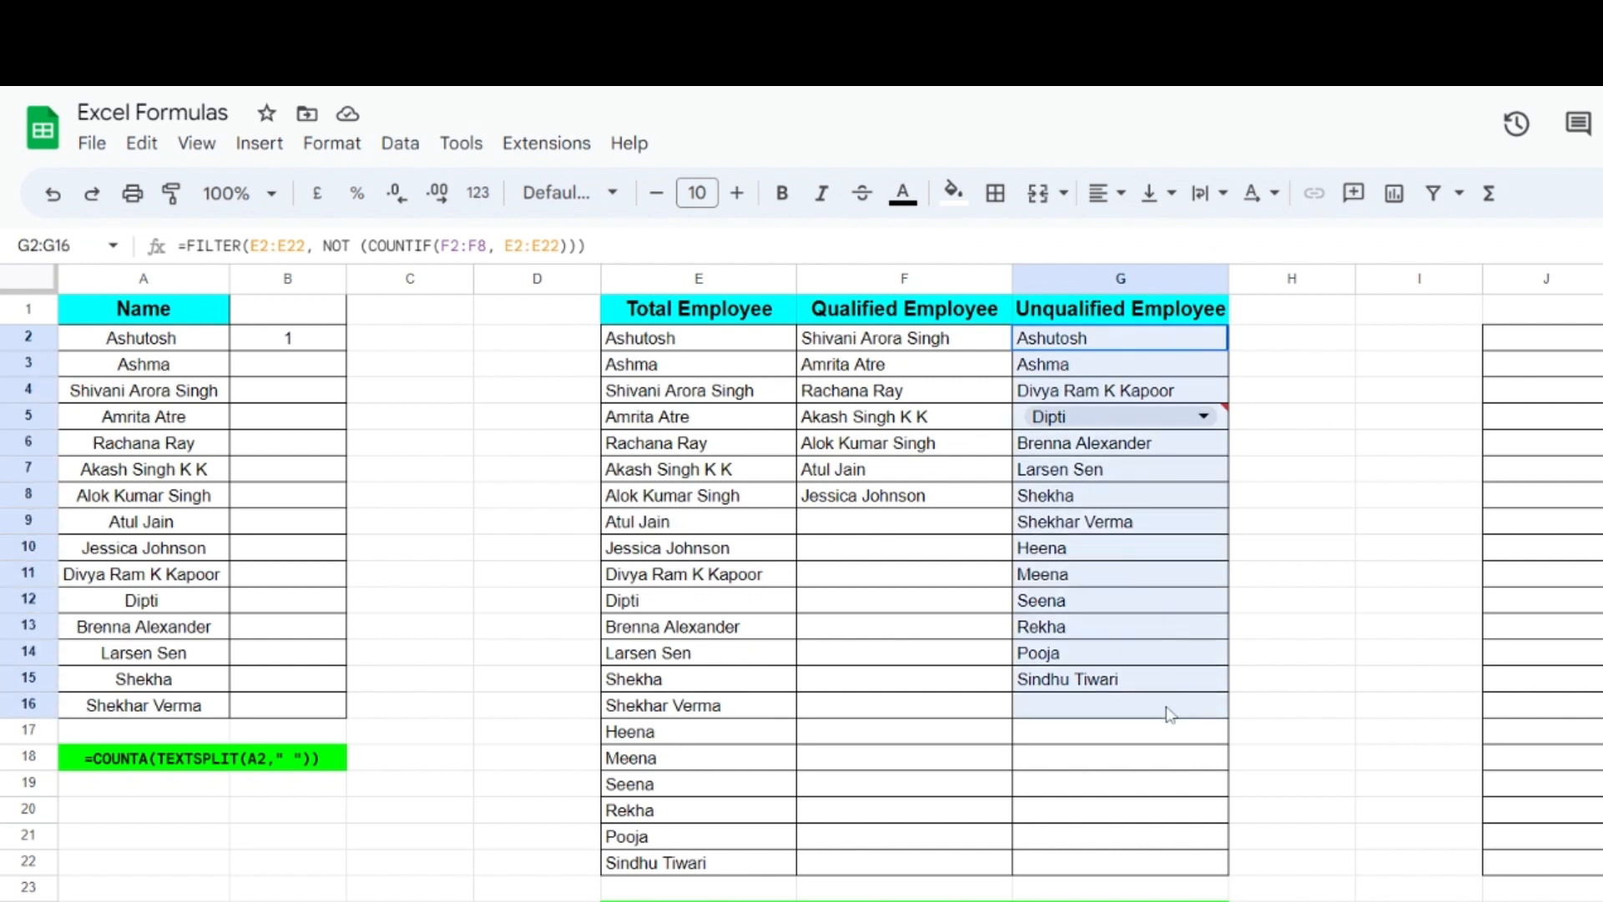
left_click(889, 575)
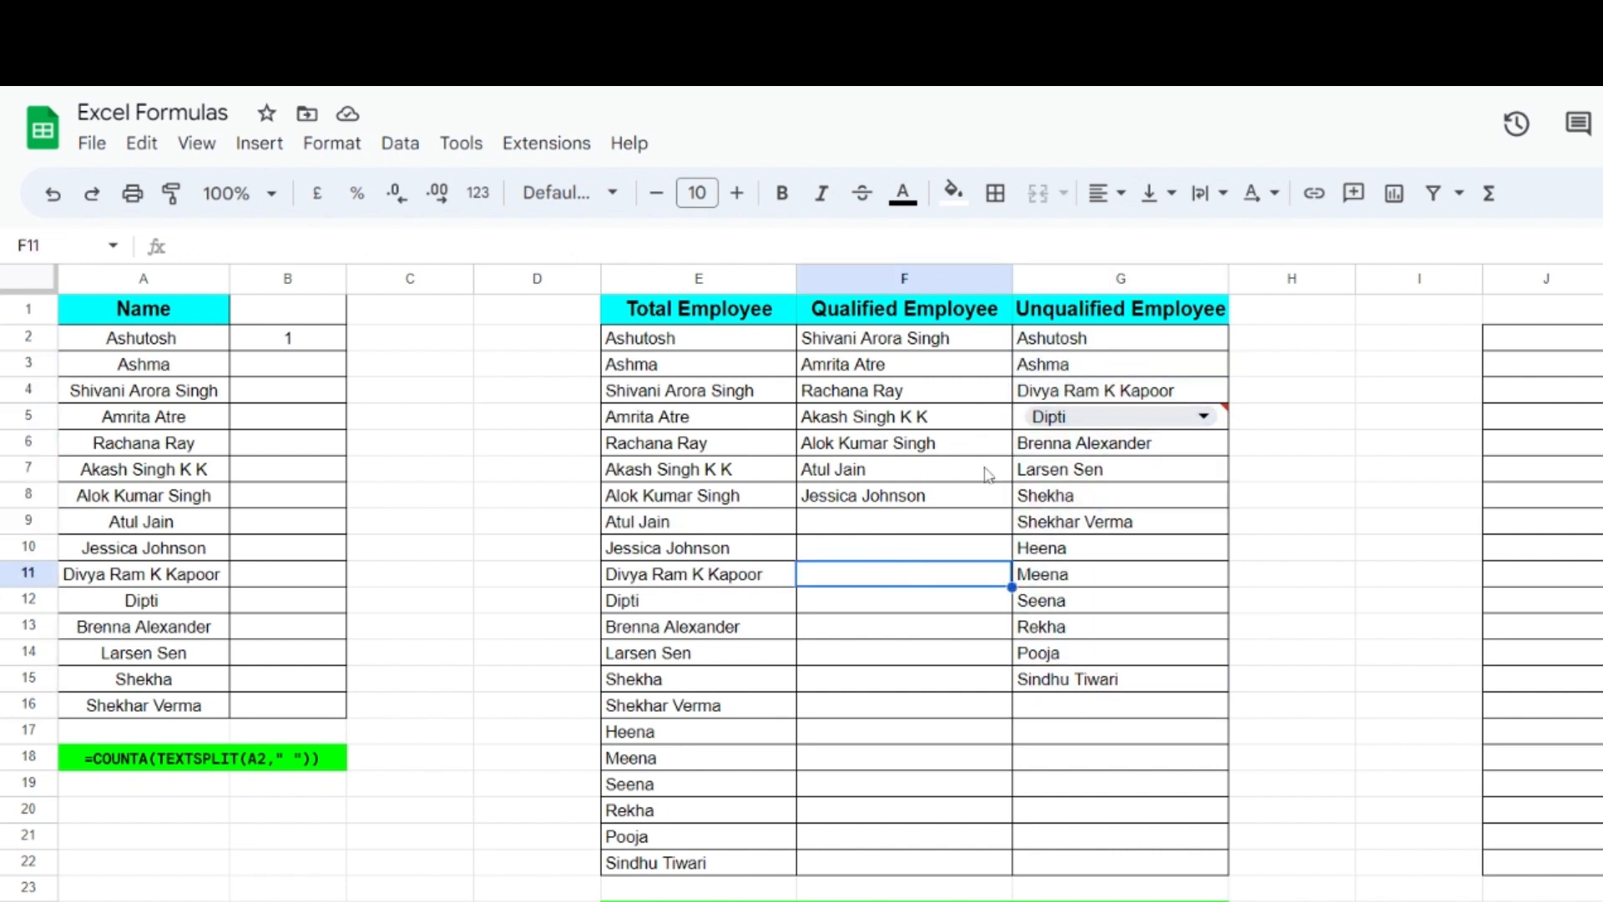
double_click(1076, 344)
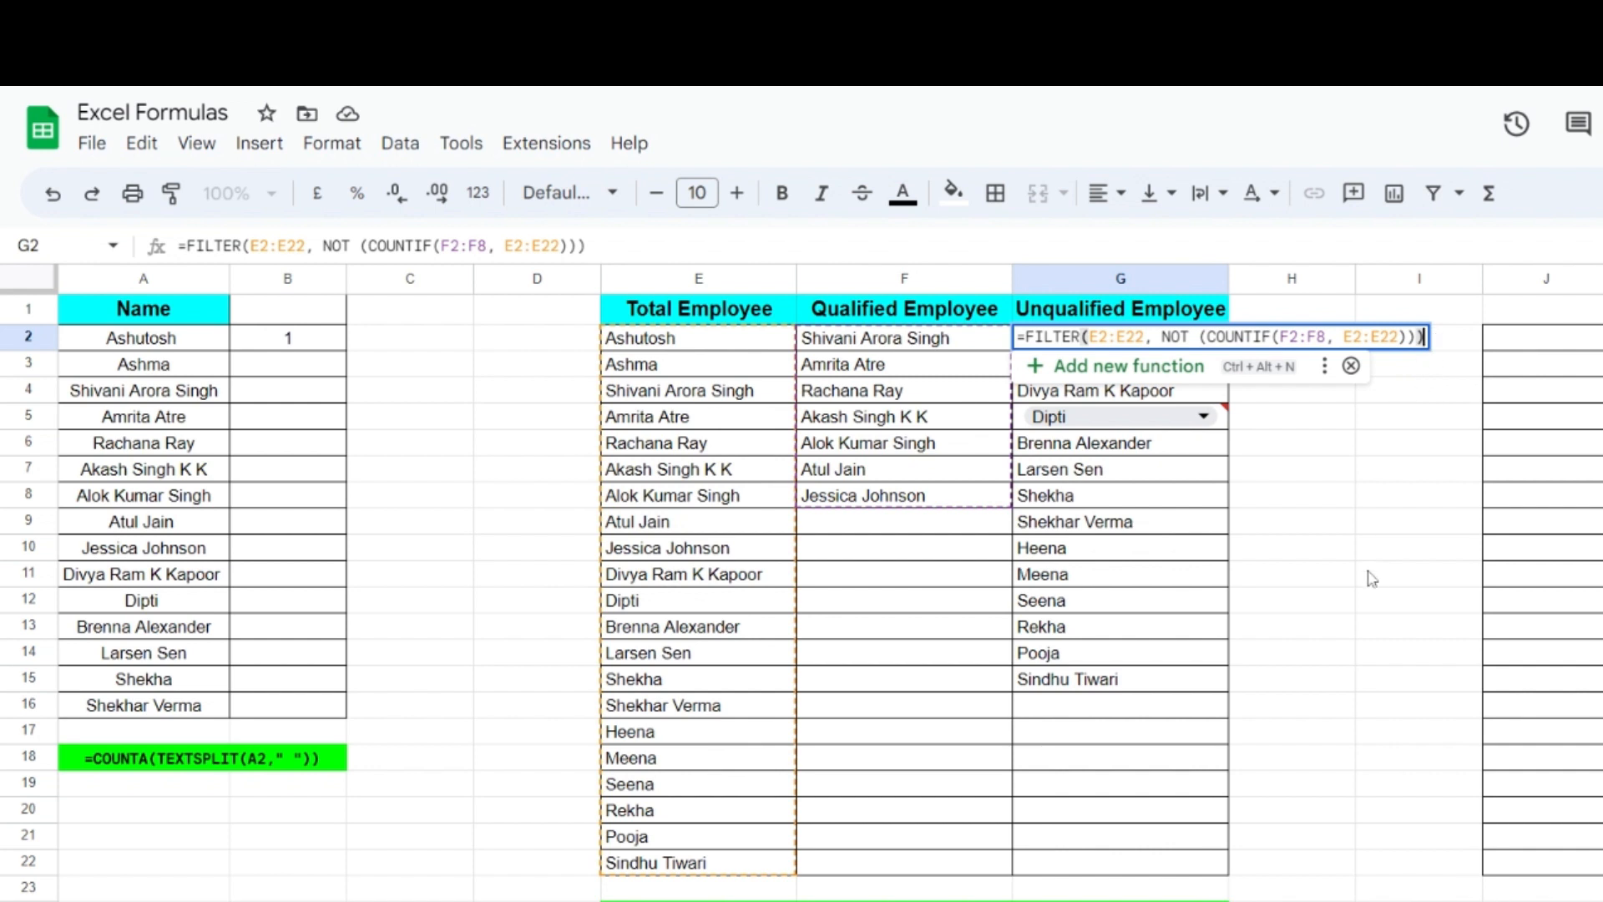
key("Return")
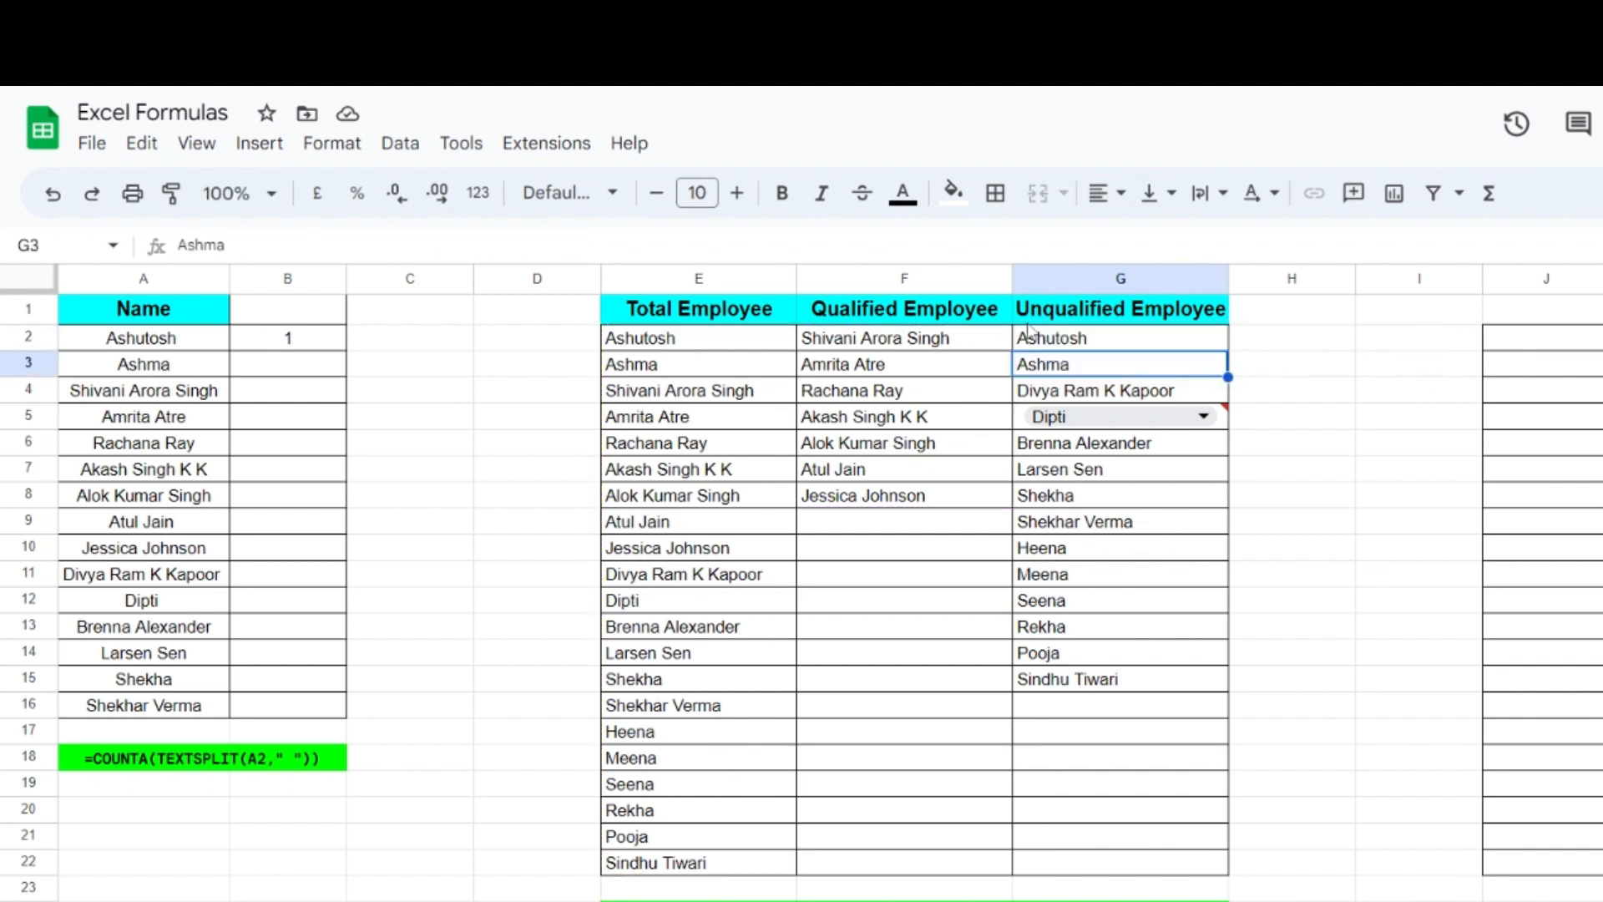
left_click_drag(1107, 338, 1119, 865)
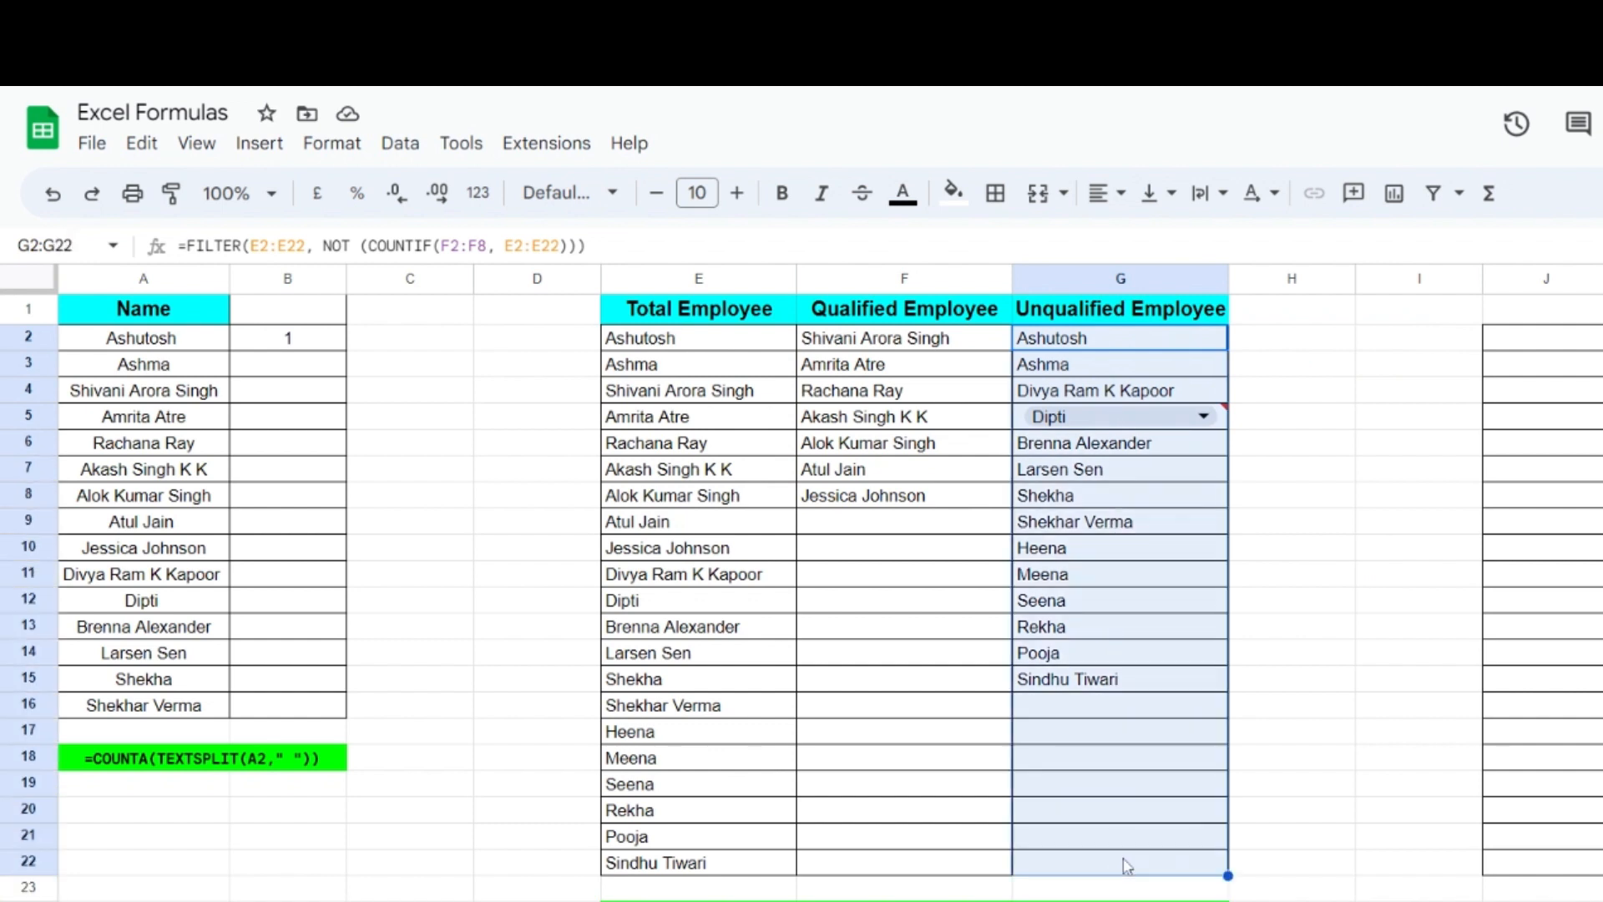
left_click(915, 441)
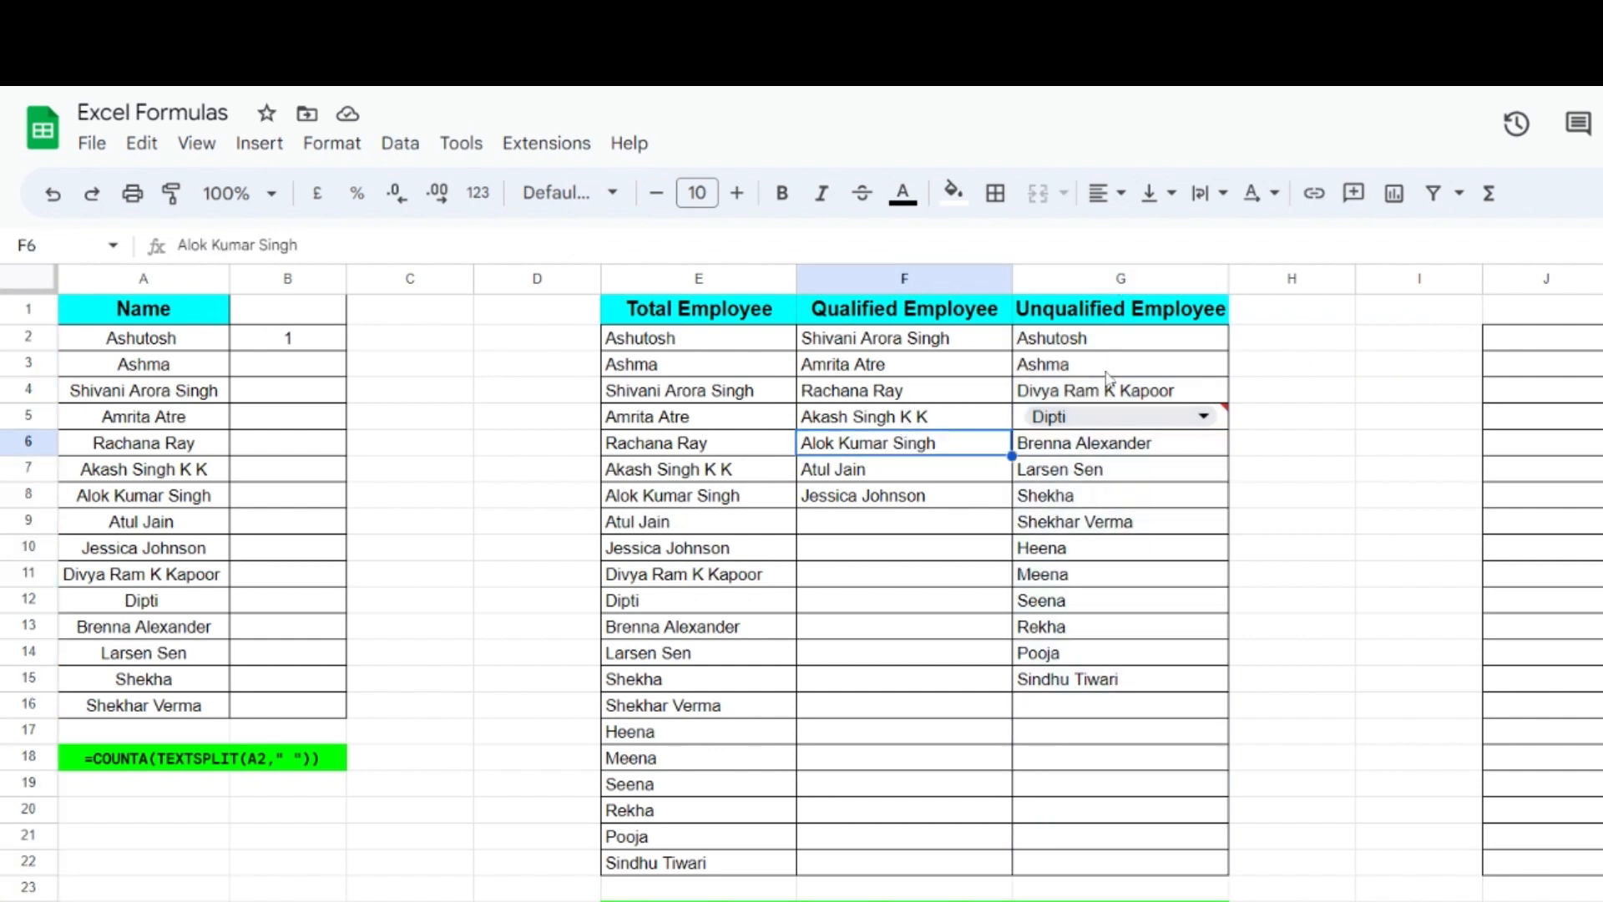